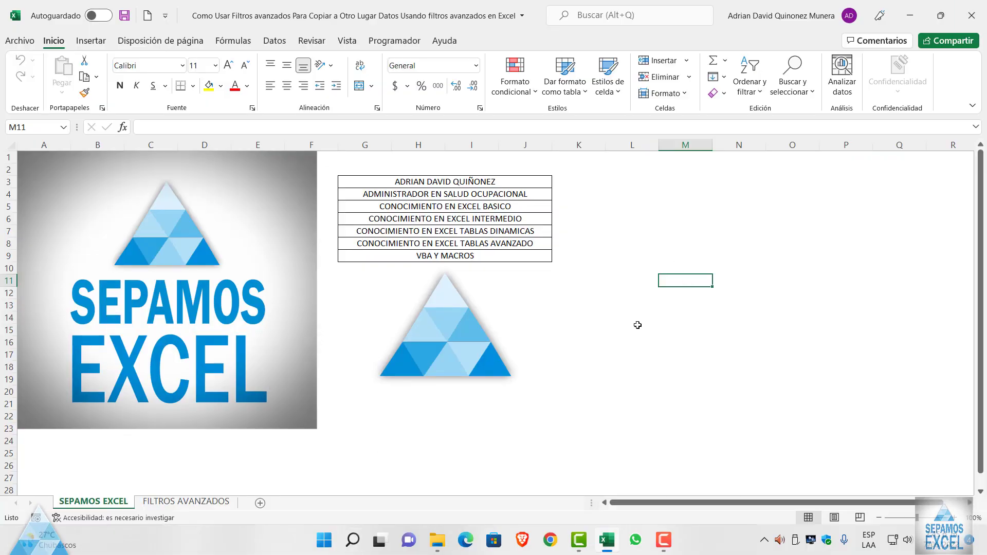
Step: Switch to the FILTROS AVANZADOS sheet that holds the employee data table
left_click(198, 502)
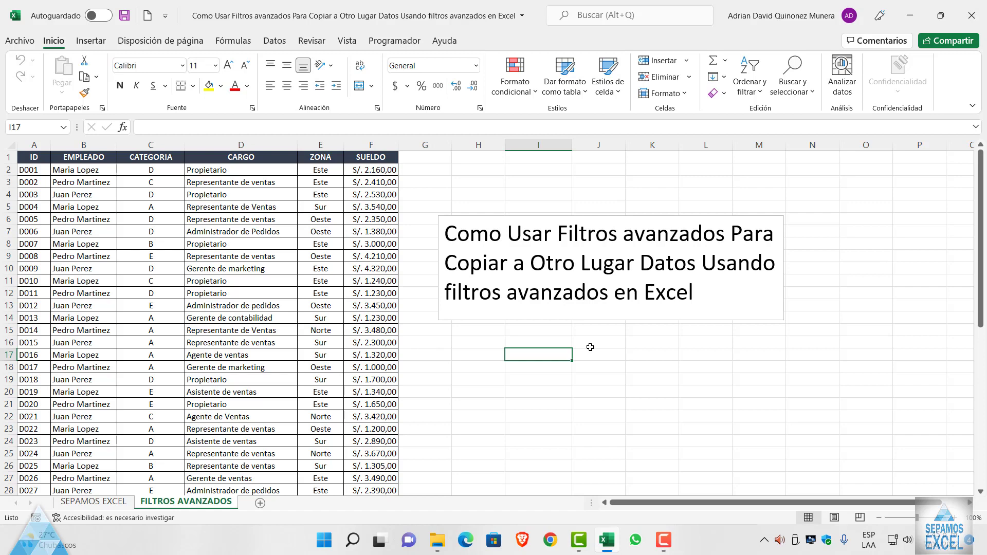
Step: Delete the advanced-filters title box from the sheet
left_click_drag(577, 215, 568, 351)
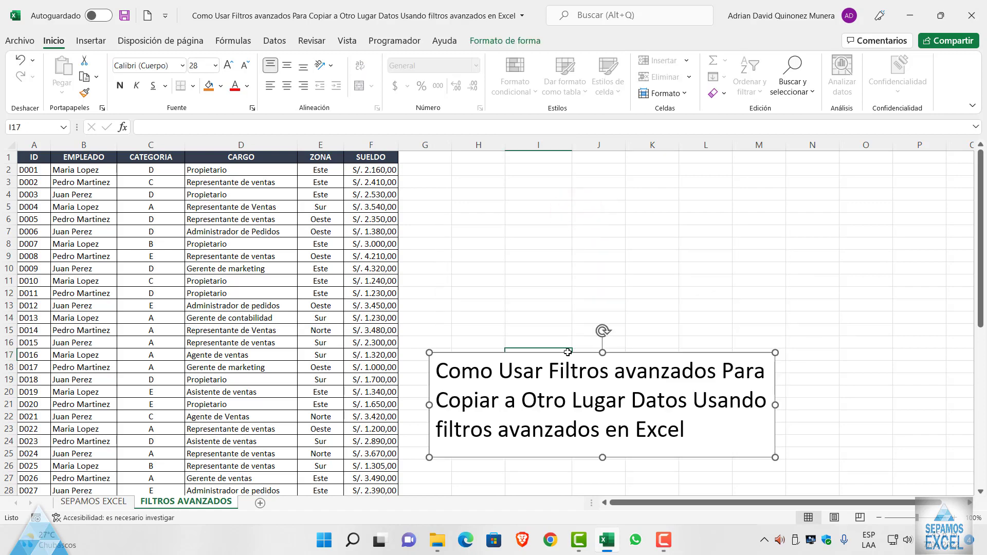
key("Delete")
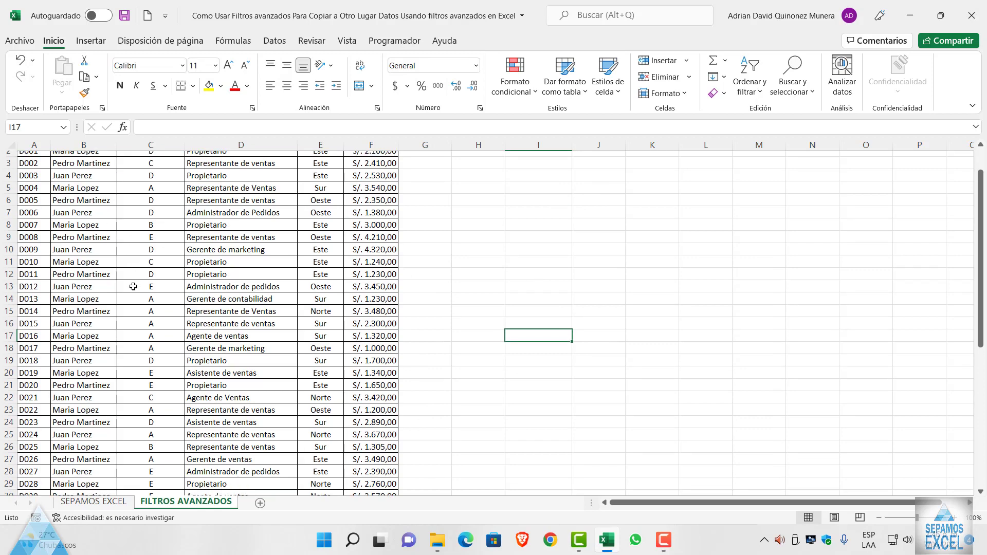
scroll(94, 234, "down", 7)
scroll(151, 321, "up", 7)
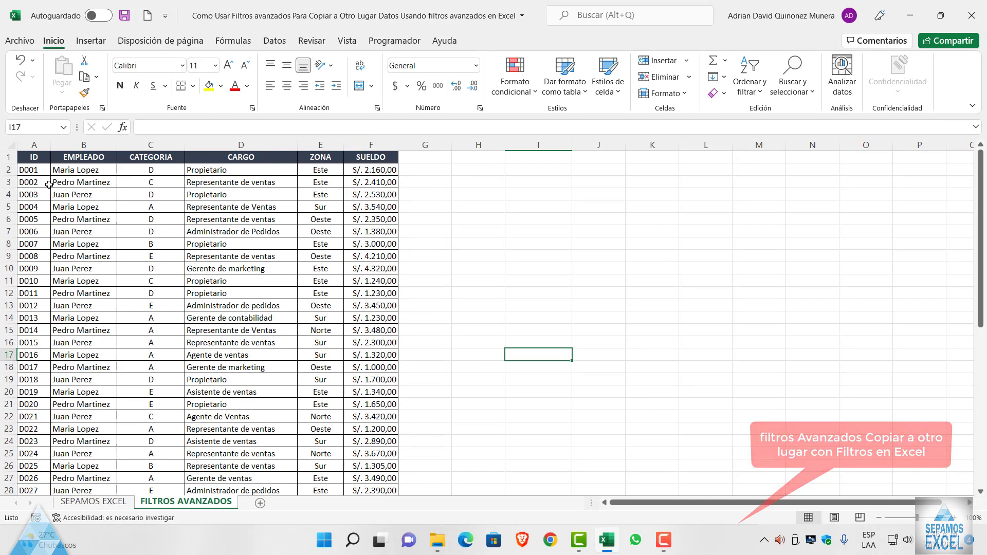
Step: Copy the table headers A1:F1 (ID through SUELDO) into I1:N1
left_click_drag(33, 156, 383, 160)
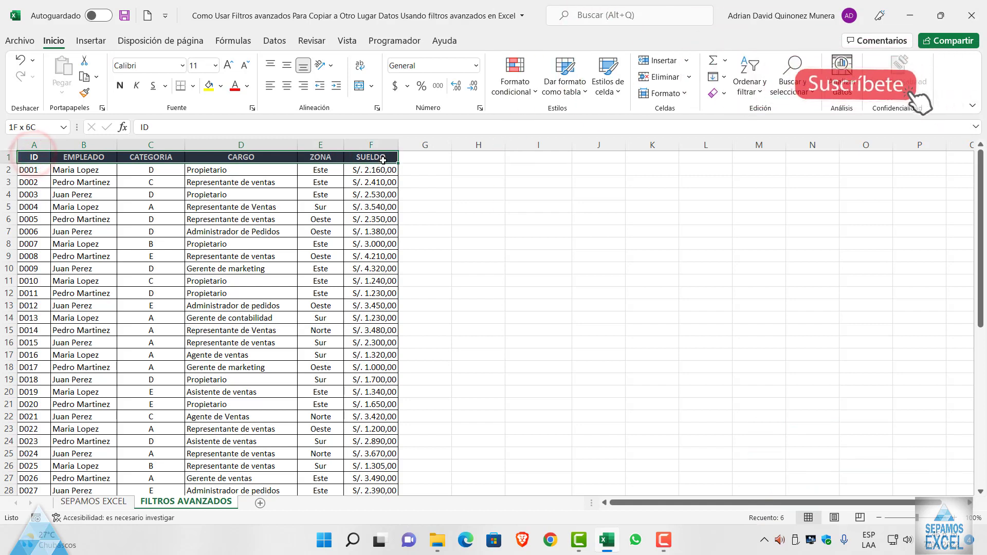
key("ctrl+c")
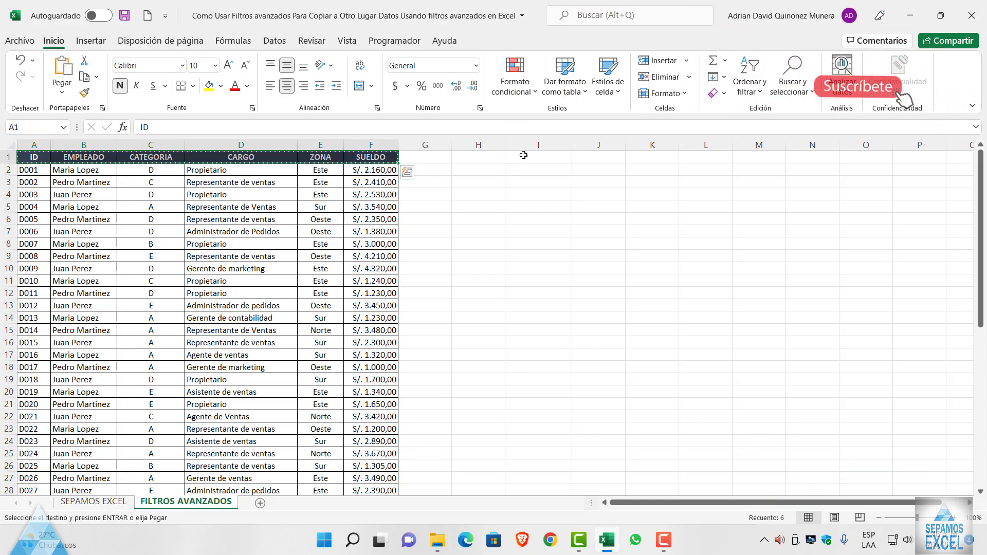
left_click(524, 155)
key("ctrl+v")
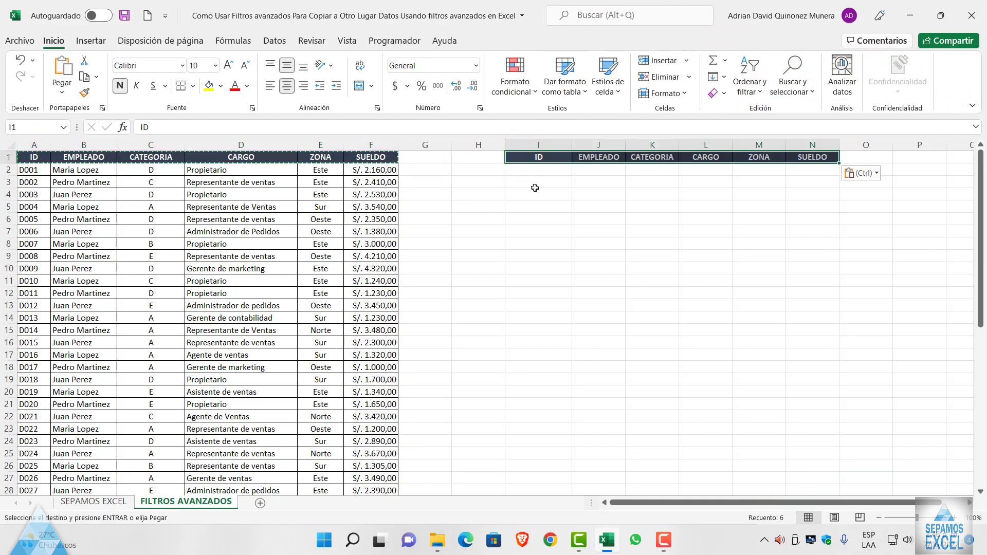
left_click(535, 200)
key("Escape")
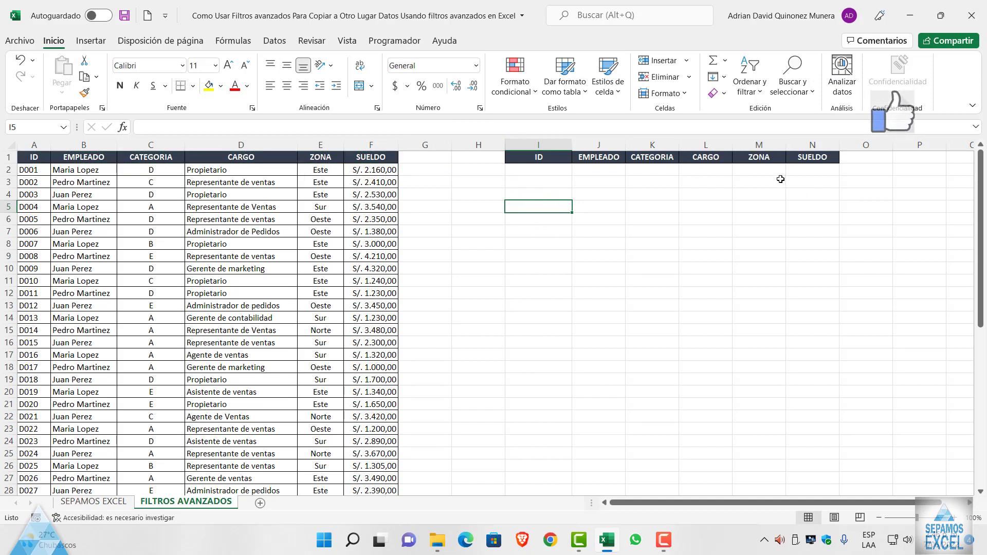
Step: Enter the criterion 'este' in M2 under ZONA
left_click(758, 169)
type("este")
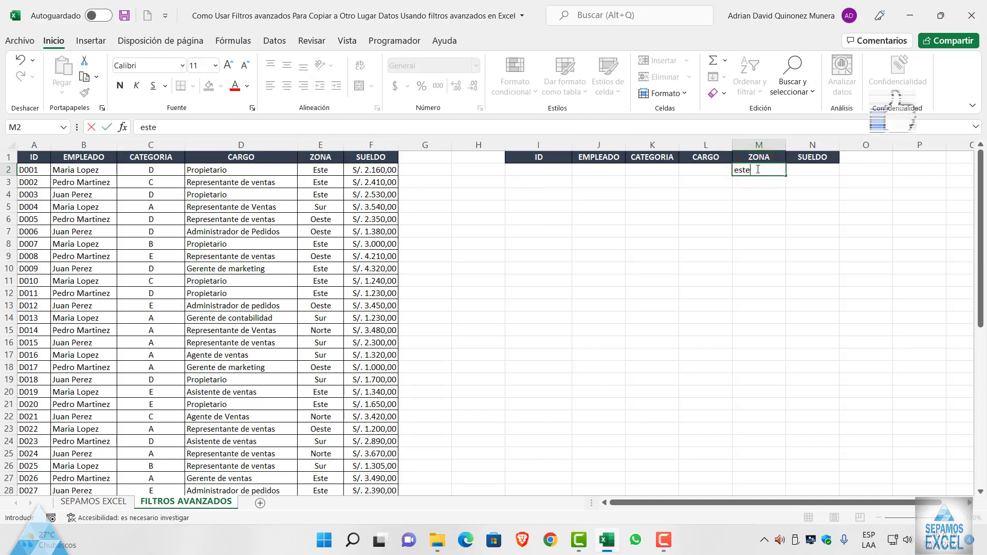
left_click(734, 245)
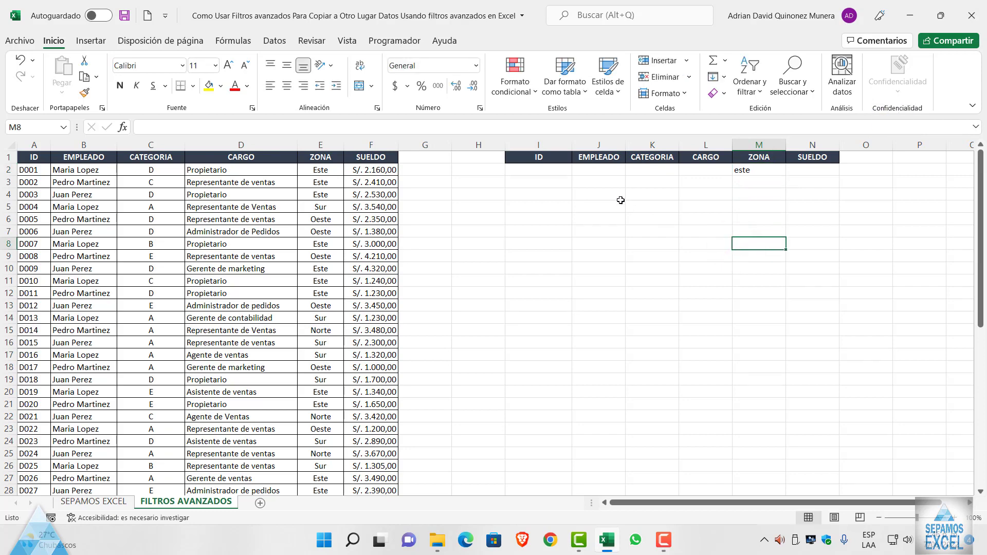
left_click(285, 158)
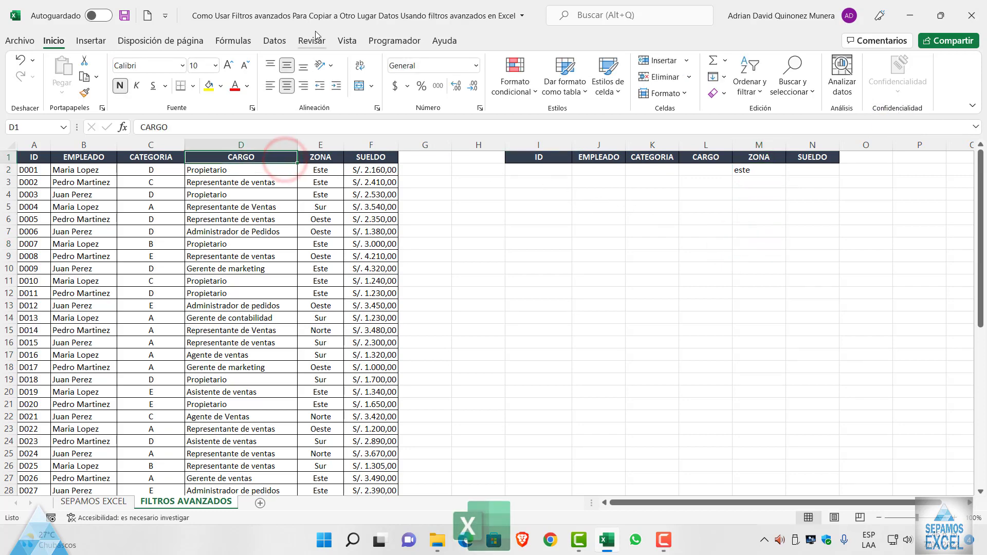
Step: Run Advanced Filter in place with list range A1:F51 and criteria M1:M2
left_click(274, 41)
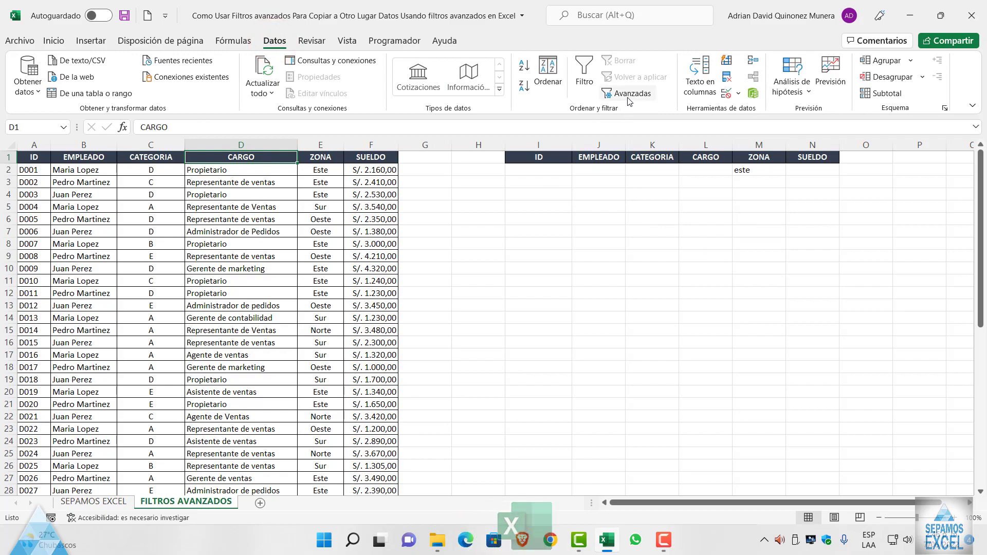
left_click(628, 95)
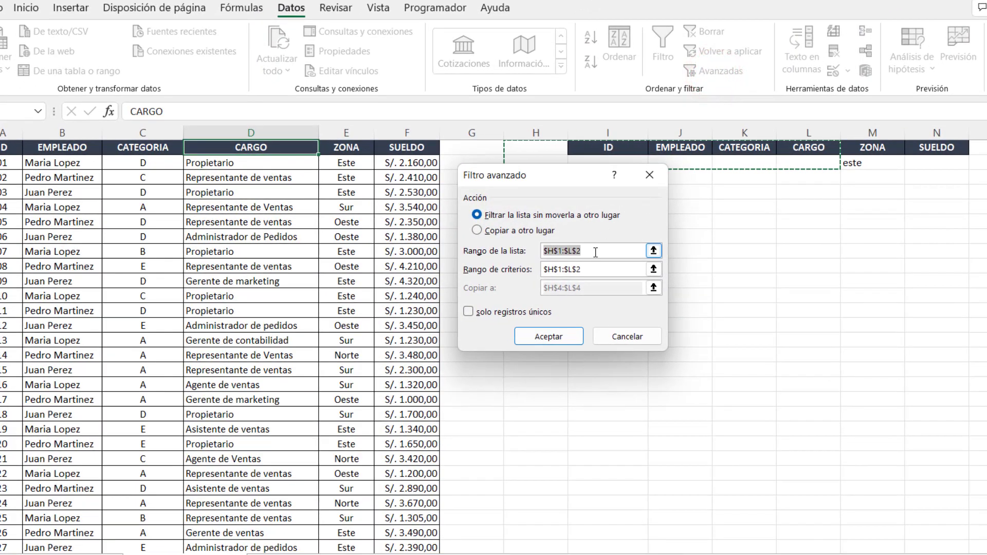
key("BackSpace")
left_click_drag(10, 163, 426, 550)
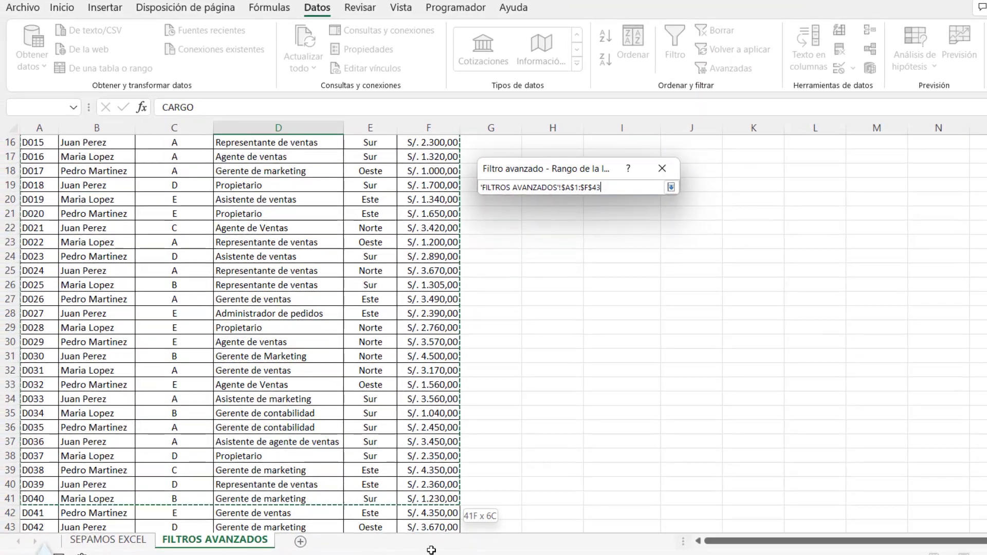
left_click_drag(426, 550, 424, 503)
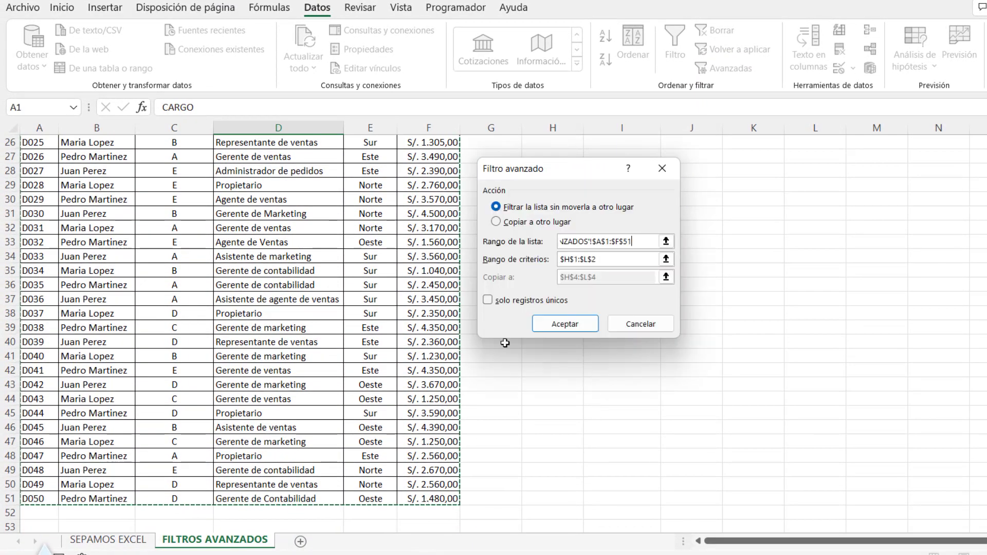
scroll(523, 311, "up", 4)
scroll(535, 304, "up", 4)
left_click_drag(634, 263, 549, 261)
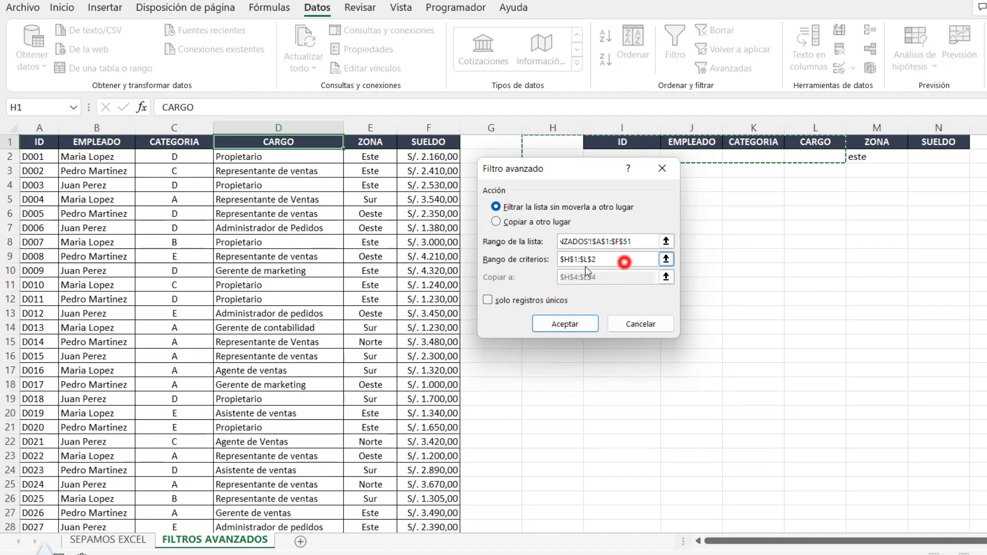
key("BackSpace")
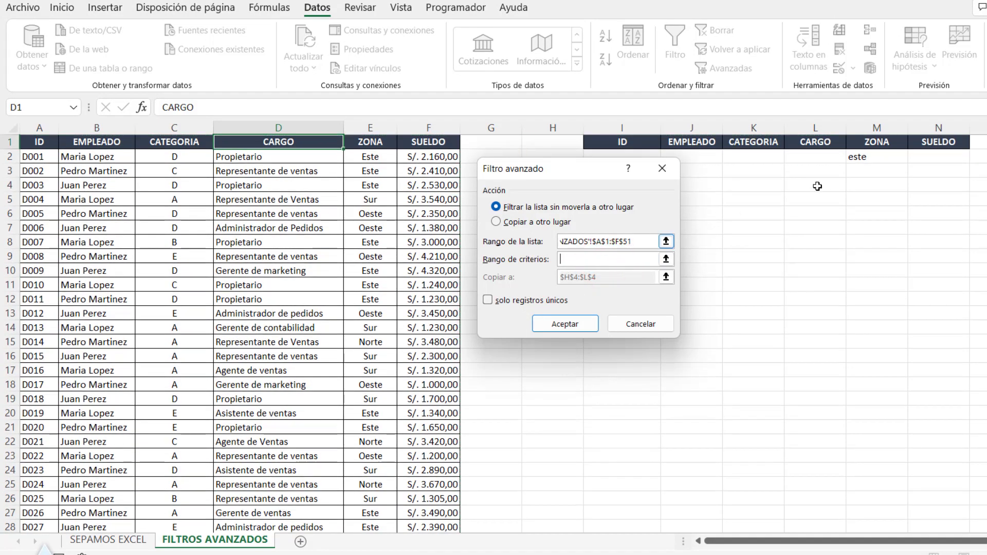
left_click_drag(870, 144, 871, 157)
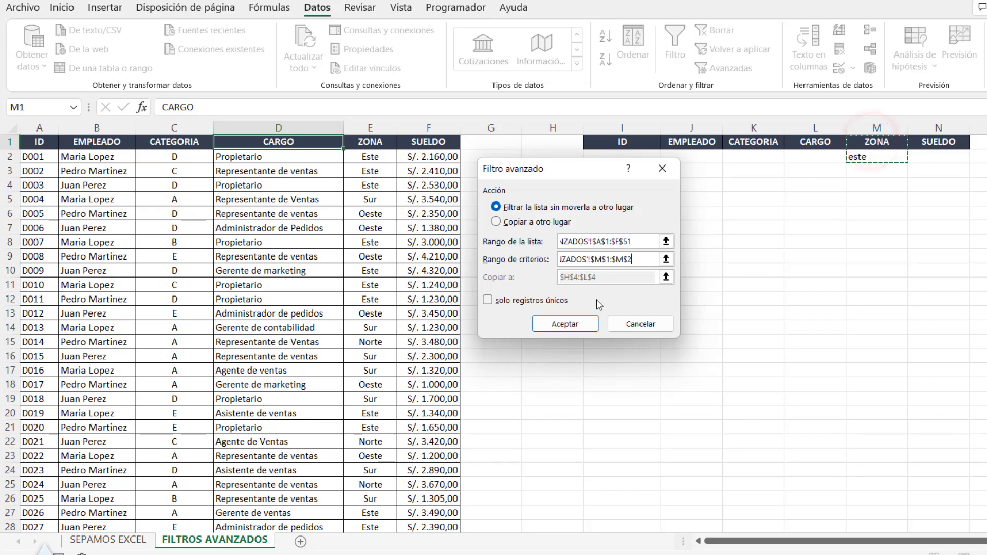
left_click(564, 324)
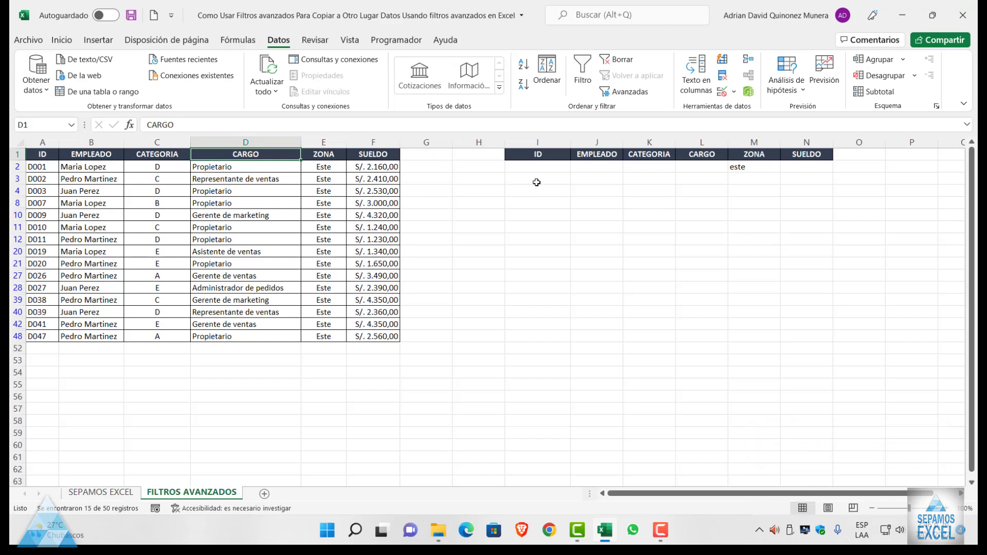
Step: Clear the filter and copy the criteria headers I1:N1 into row 4 at I4
left_click(615, 61)
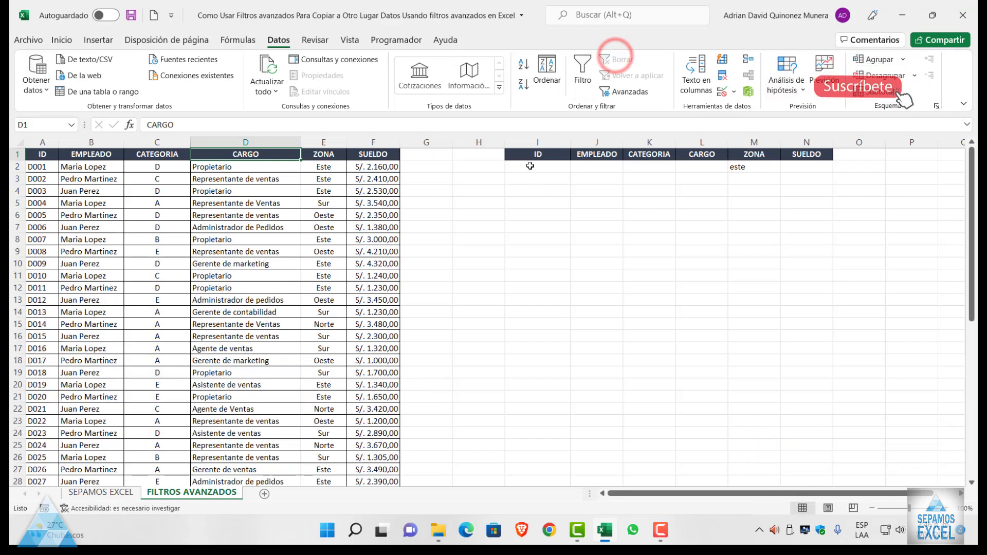
left_click_drag(529, 154, 795, 151)
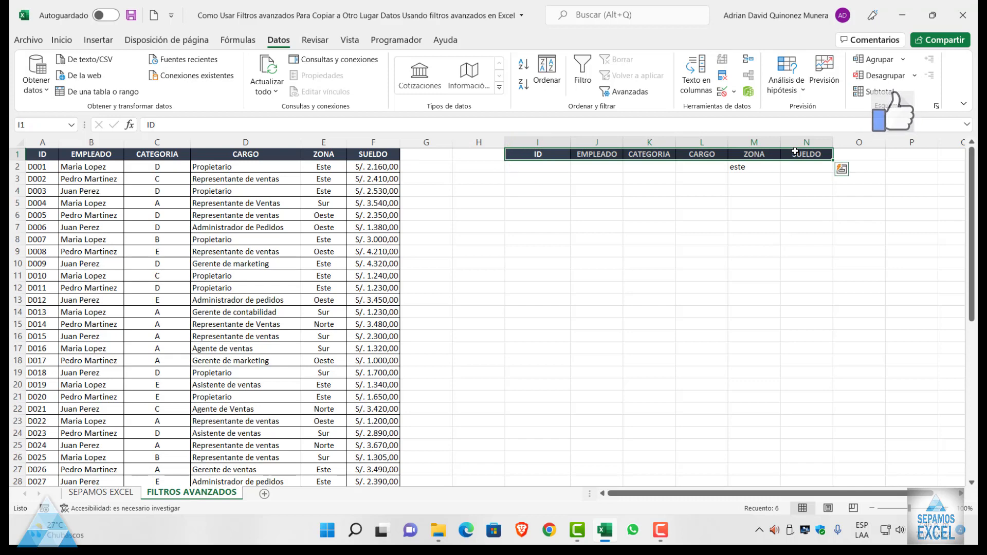
key("ctrl+c")
left_click(537, 191)
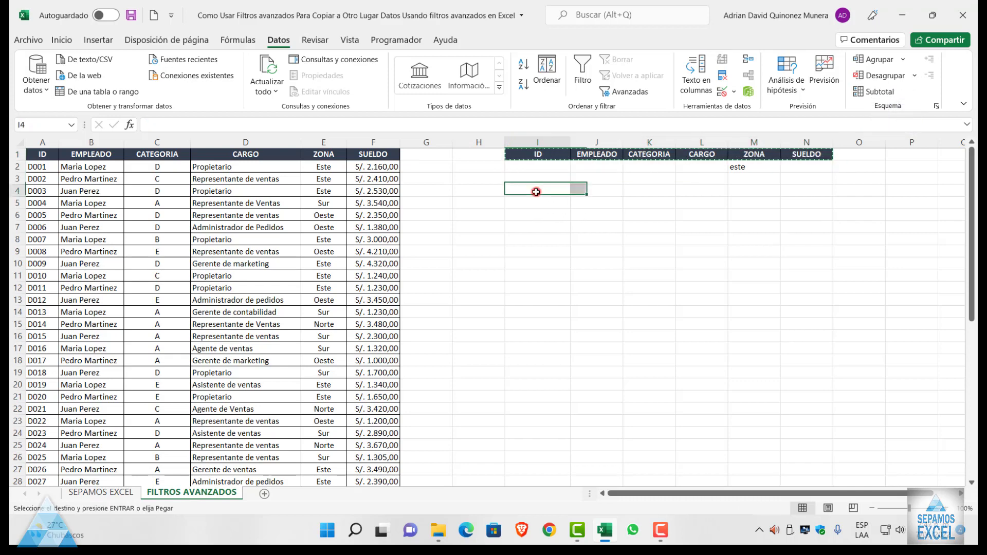
key("ctrl+v")
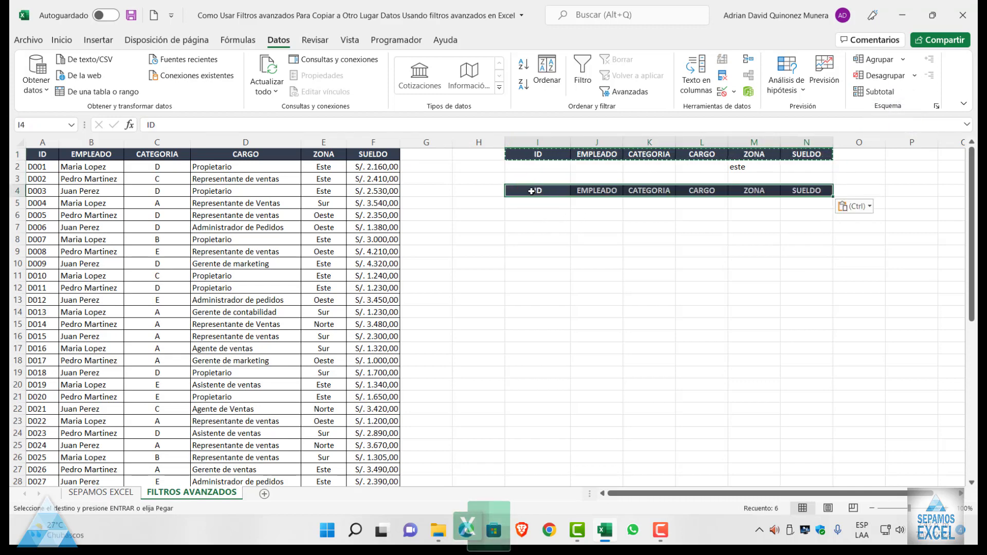
Step: Advanced-filter A1:F51 with criteria M1:M2, copying the Este rows to I4:N4
left_click(281, 154)
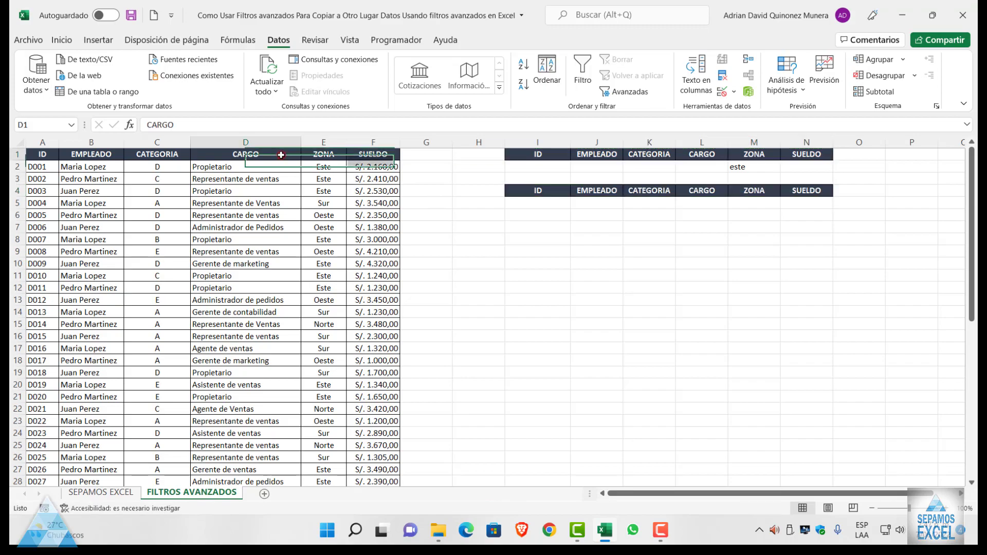
left_click(628, 93)
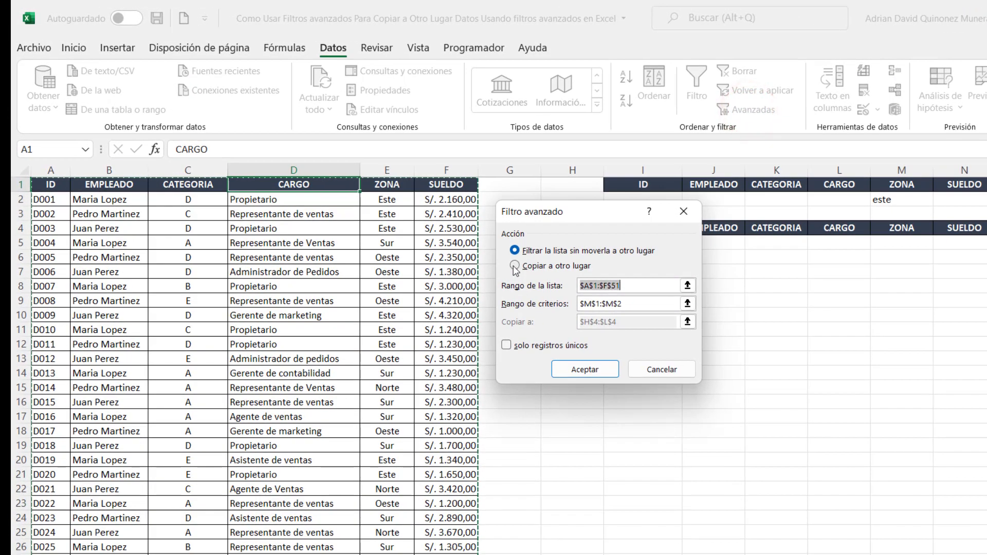
left_click(515, 266)
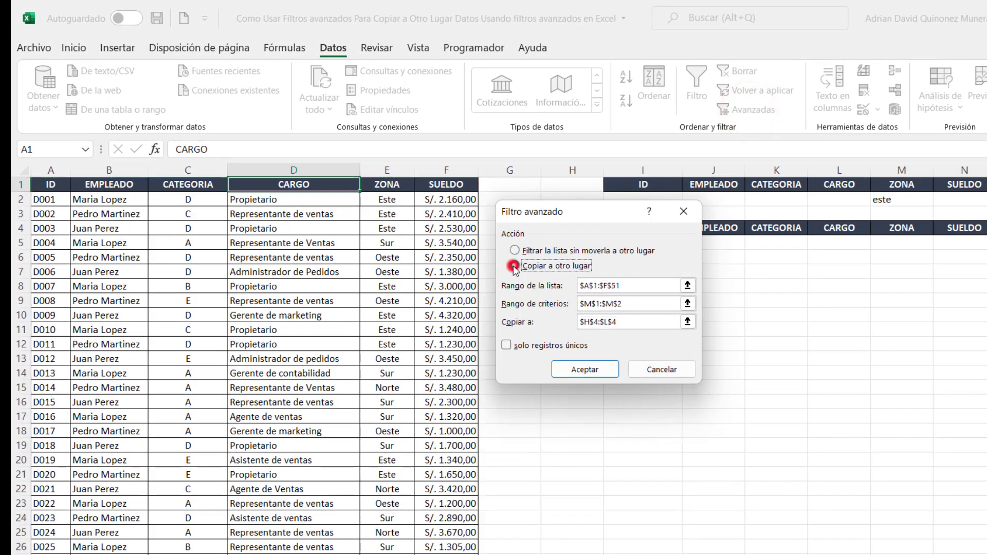
left_click(635, 287)
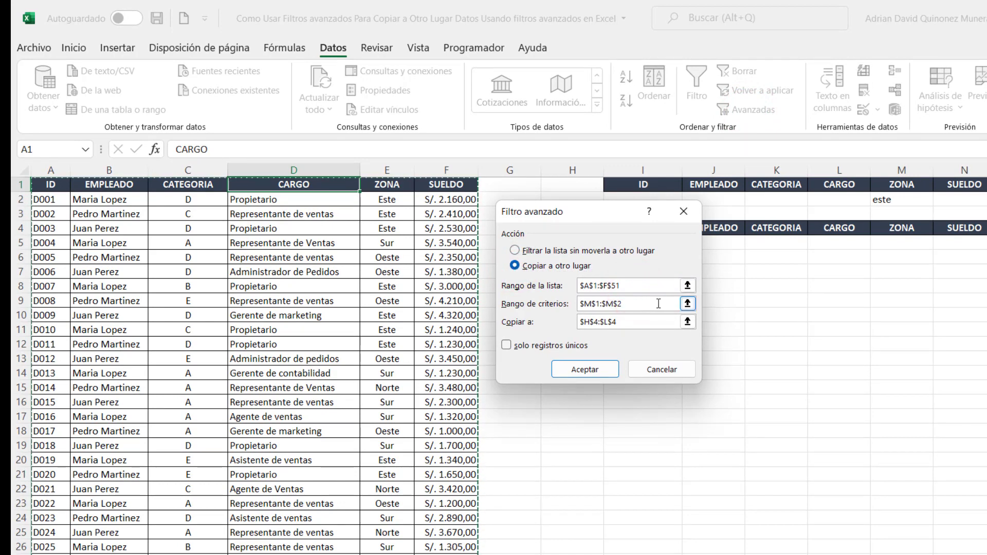
left_click(623, 304)
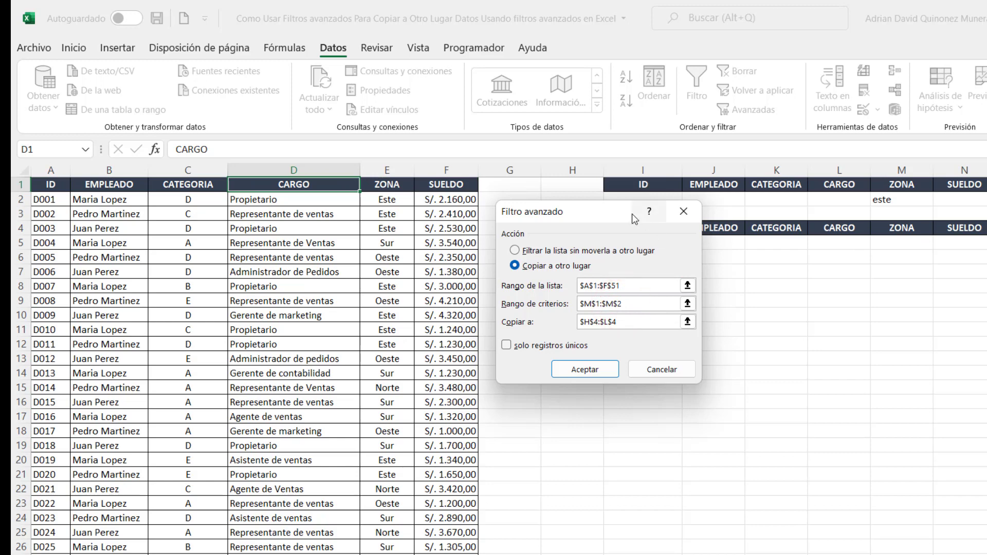
left_click_drag(632, 211, 492, 170)
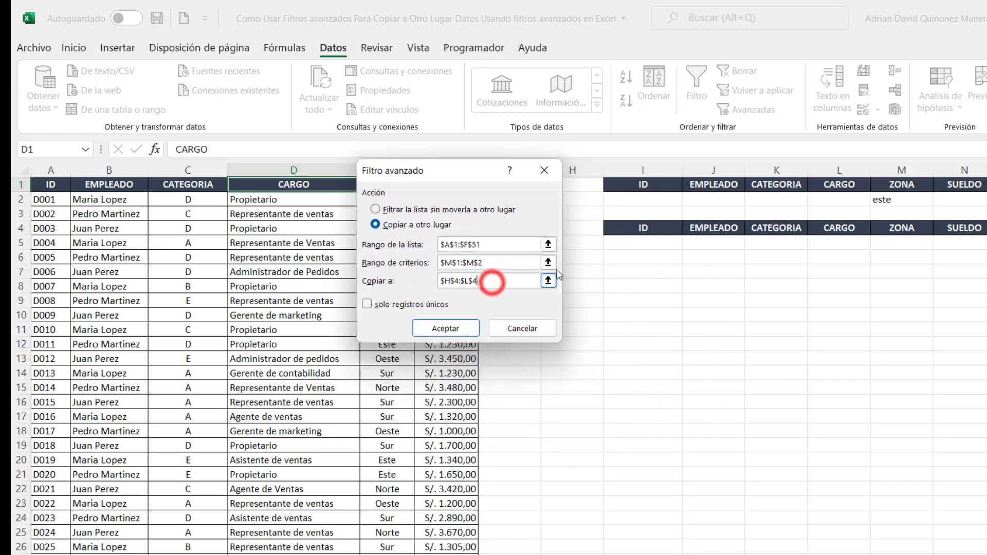
left_click_drag(637, 231, 957, 228)
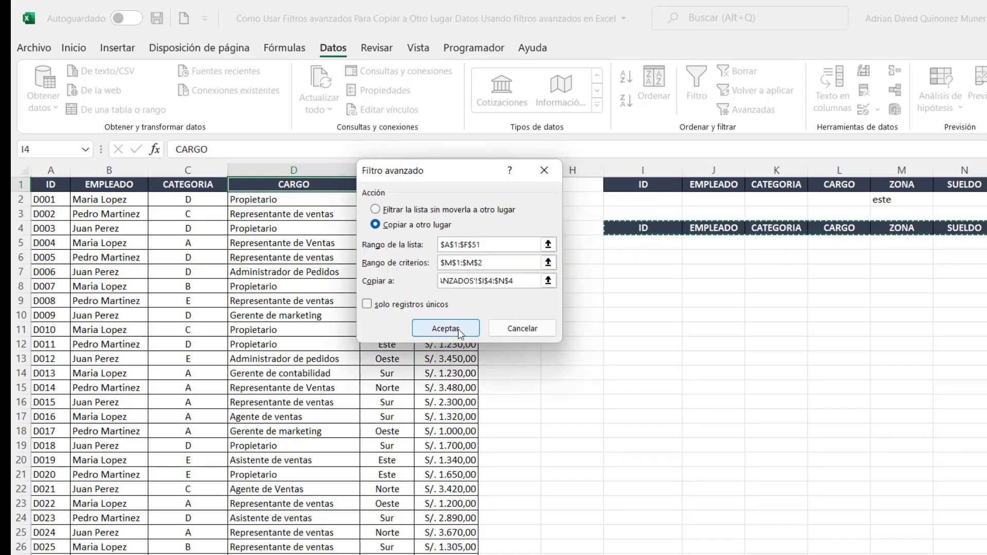
left_click(445, 328)
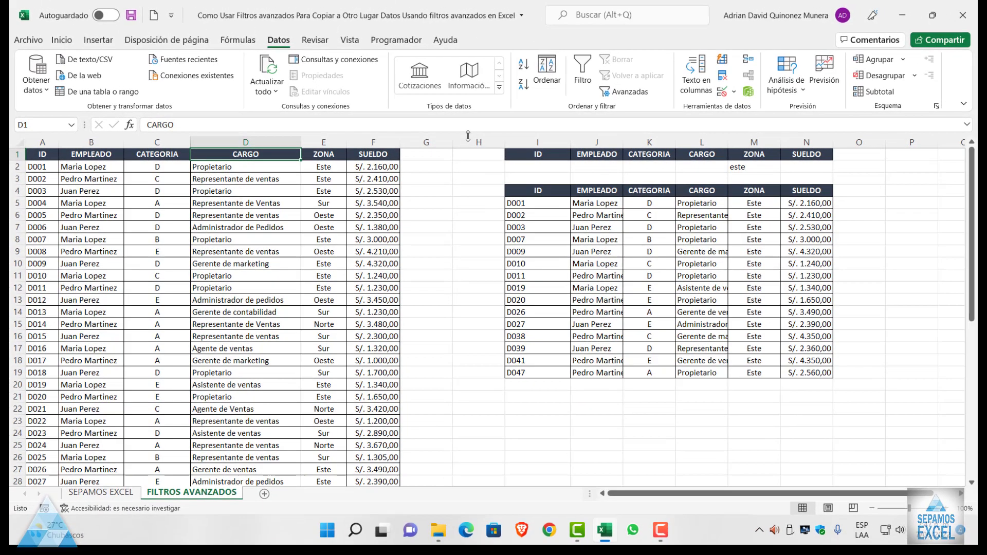
Step: Delete the empty column H so the tables shift left
left_click(467, 137)
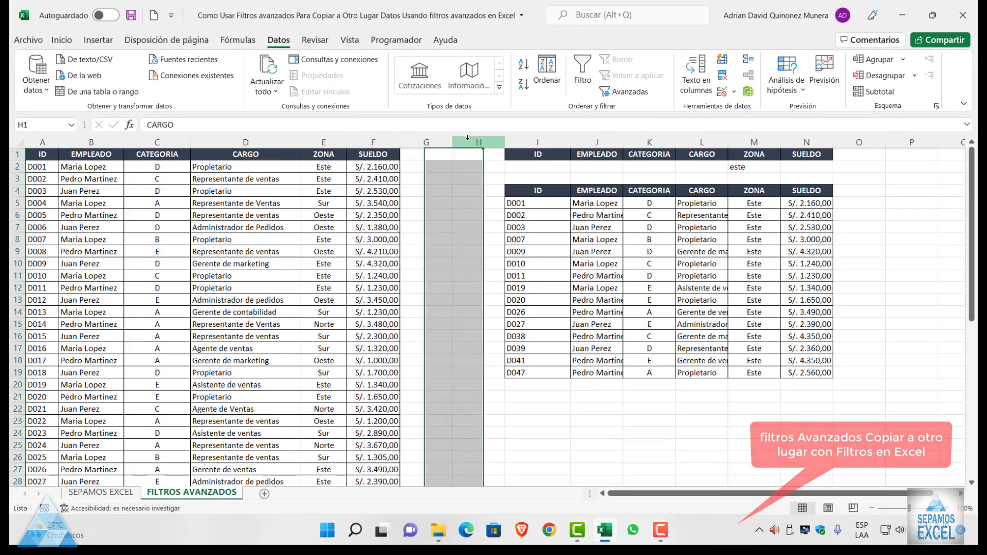
right_click(467, 138)
left_click(488, 260)
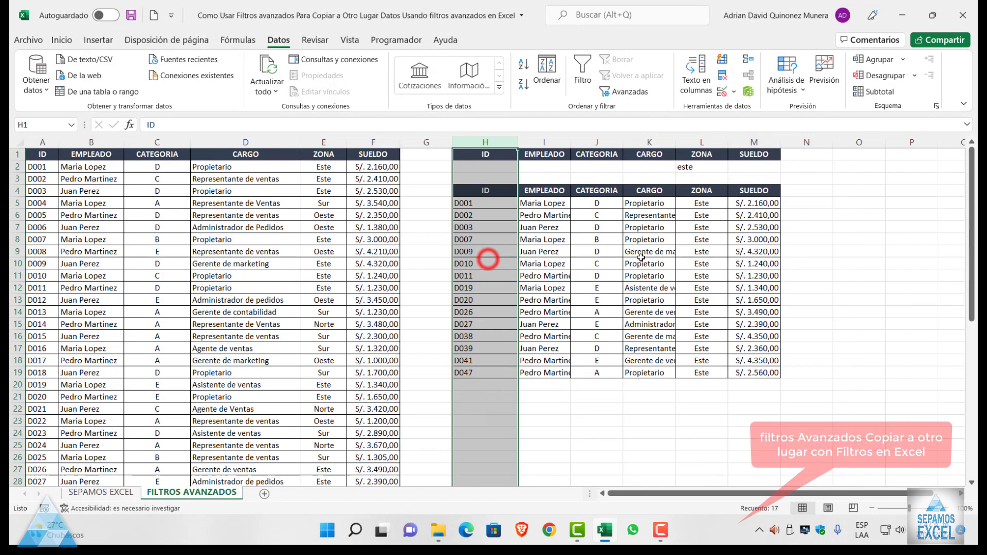
left_click(848, 236)
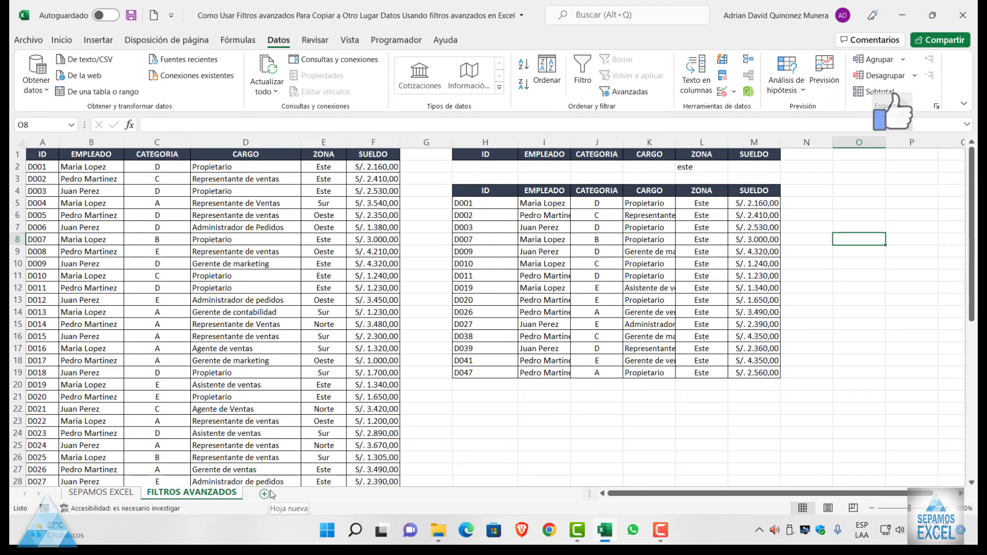
Step: Add five new blank sheets to the workbook
left_click(265, 494)
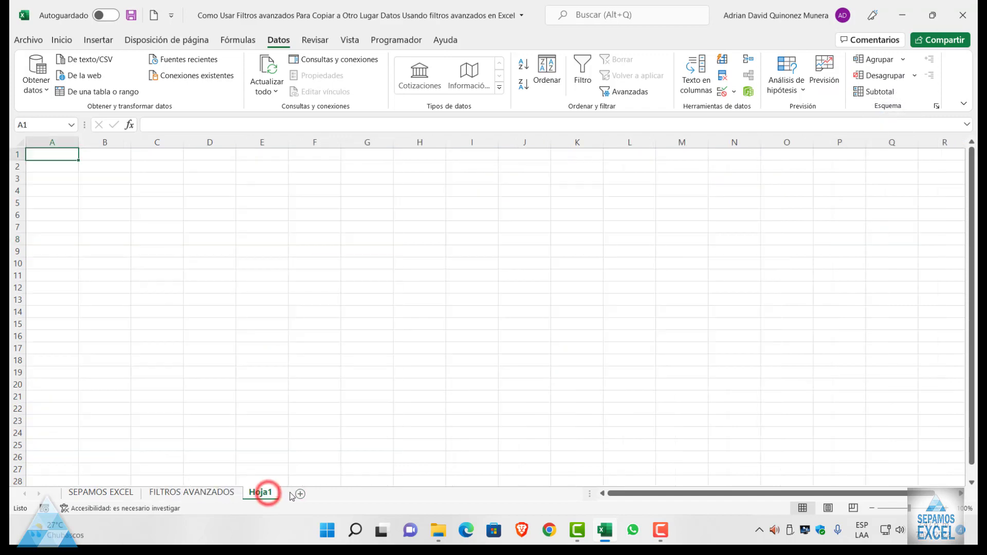
left_click(304, 494)
left_click(335, 493)
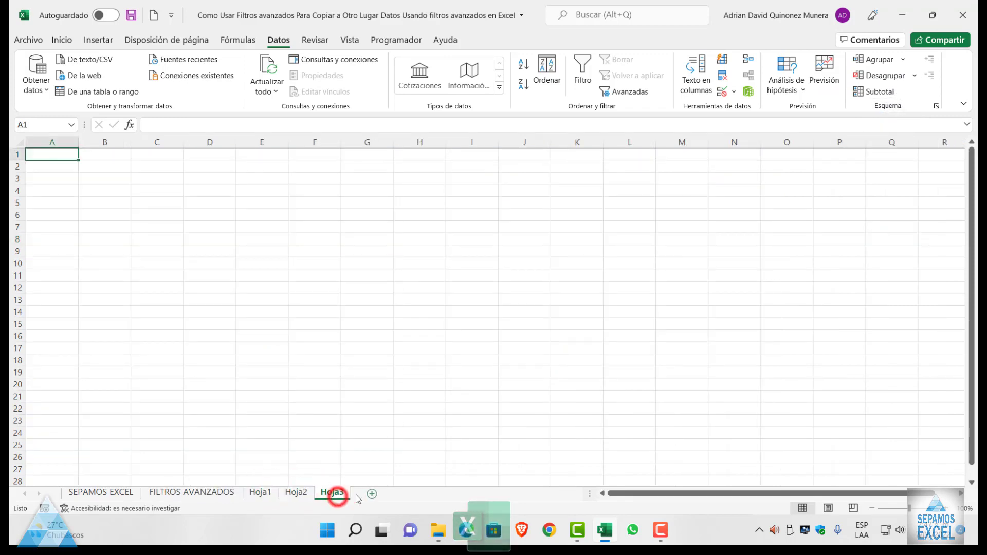
left_click(371, 494)
left_click(407, 494)
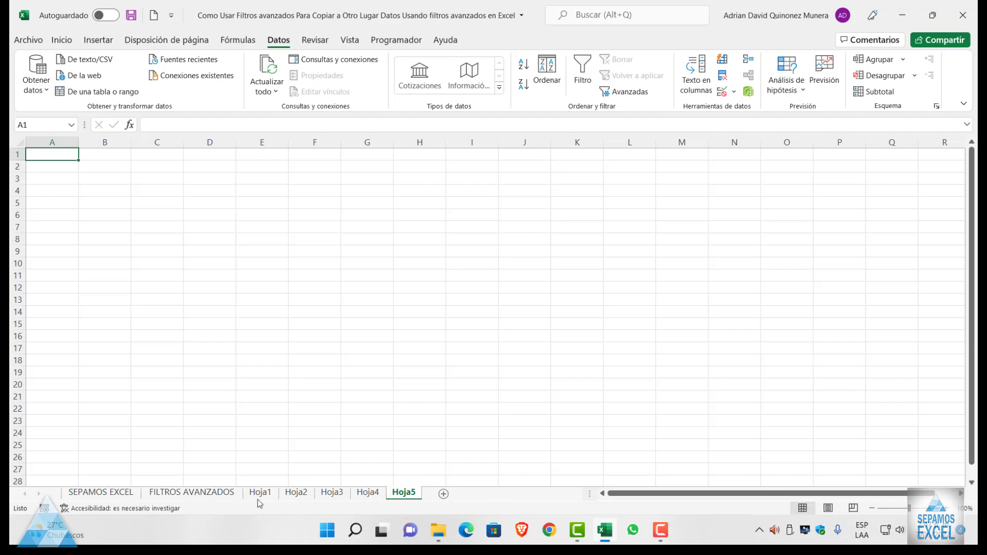
Step: Rename the new sheets COPIAR1D through COPIAR4D and begin renaming the fifth
double_click(260, 493)
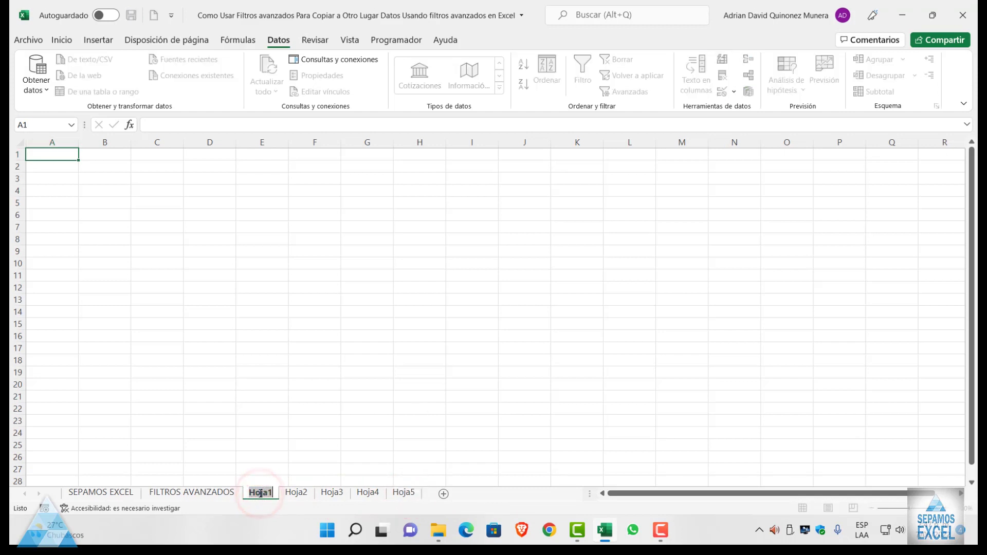
type("COPIAR")
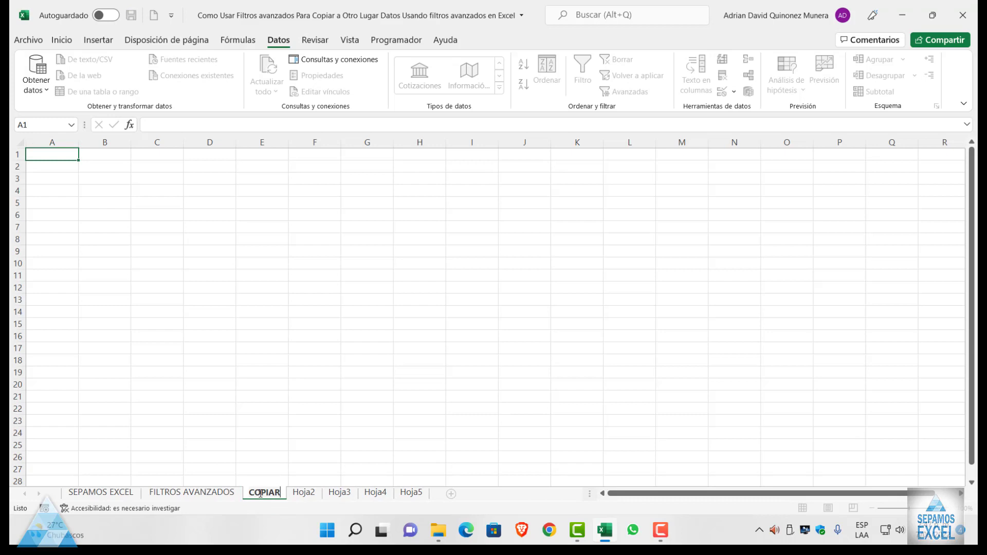
type("1D")
double_click(311, 492)
type("C")
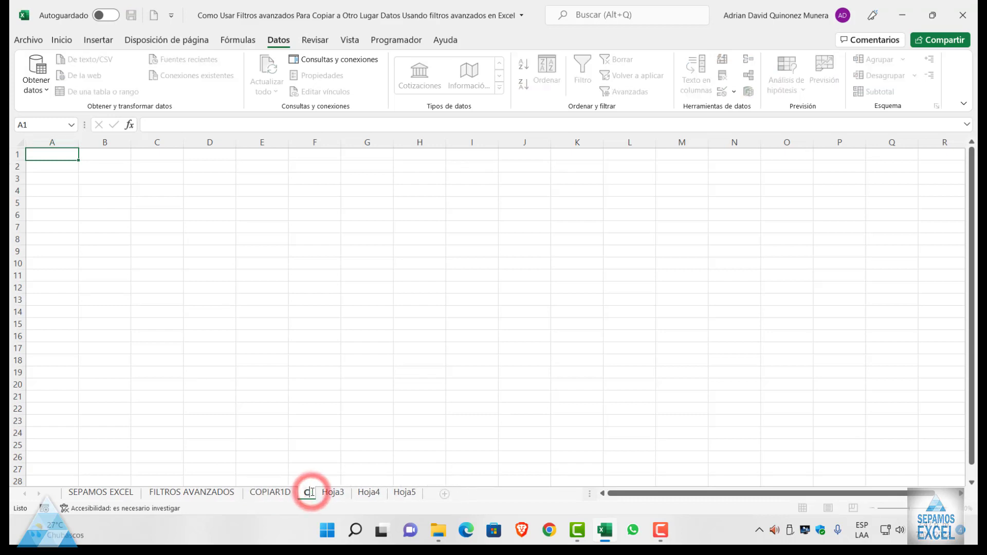
type("OPIAR")
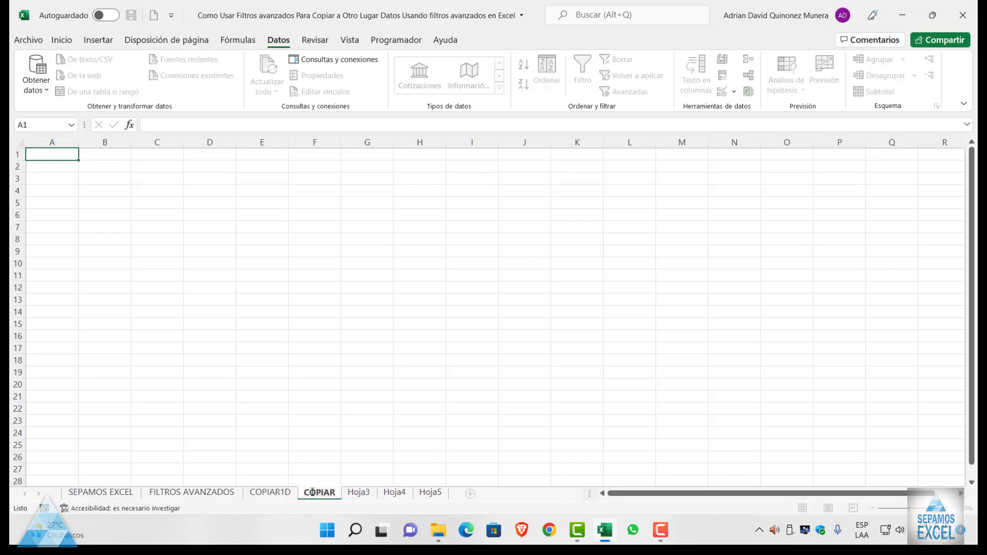
type("2D")
double_click(371, 494)
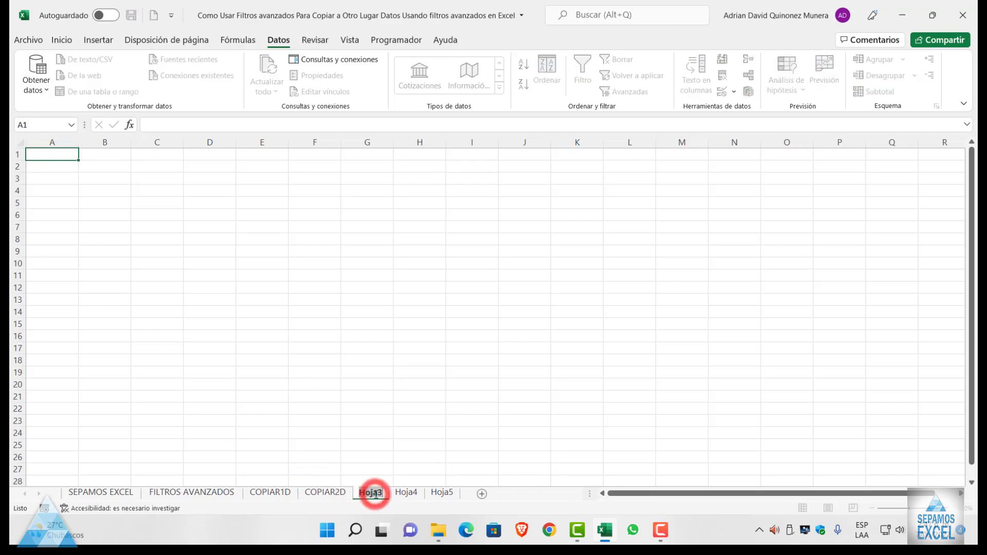
type("CP")
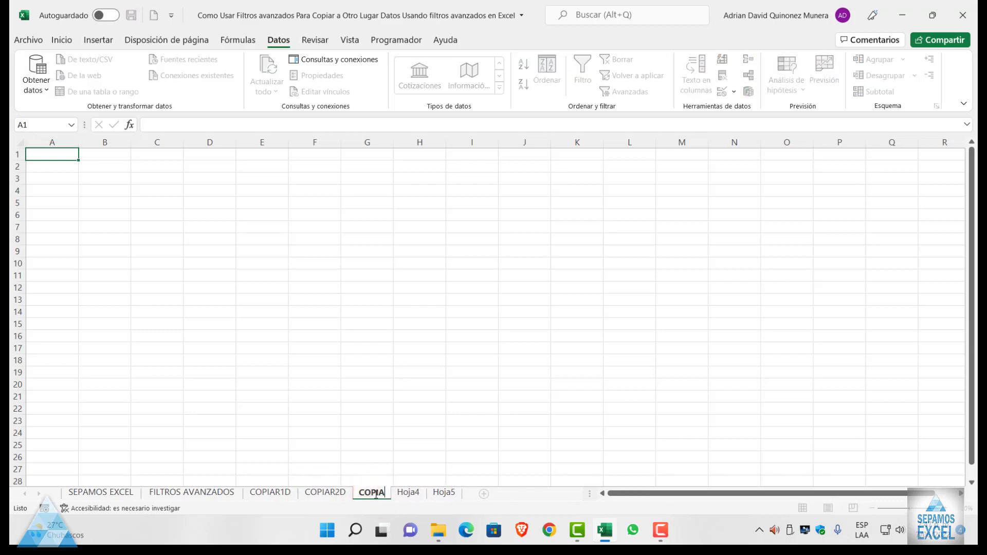
double_click(425, 492)
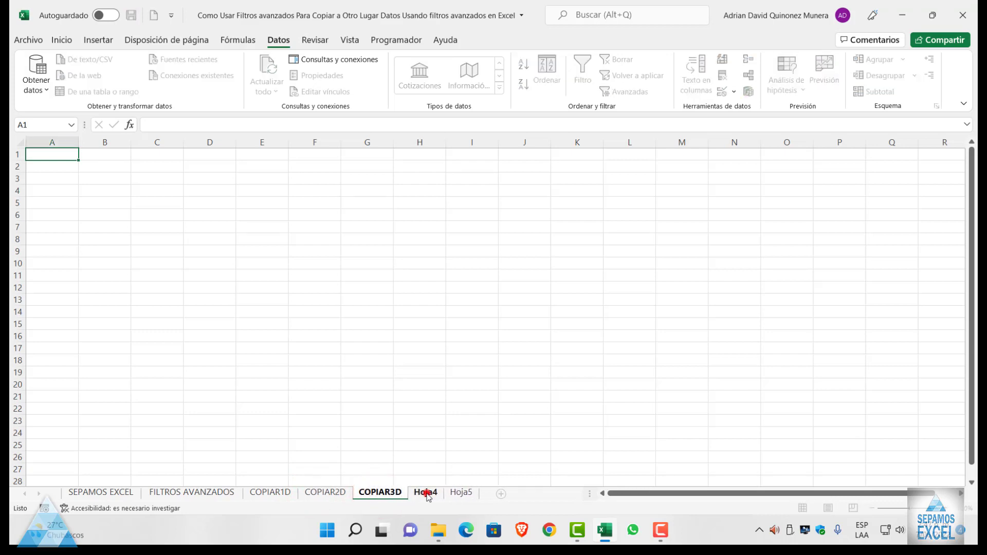
type("COPIAR4D")
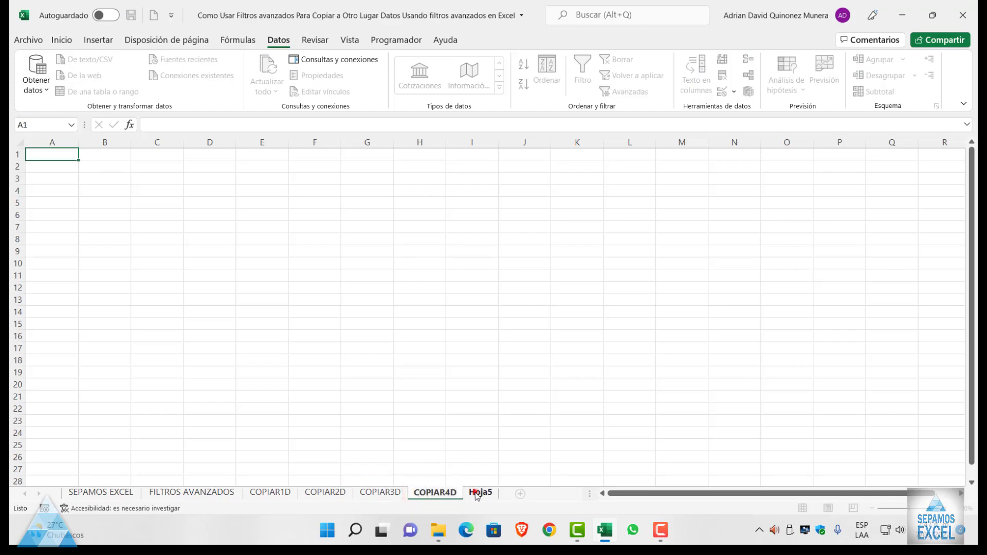
double_click(476, 494)
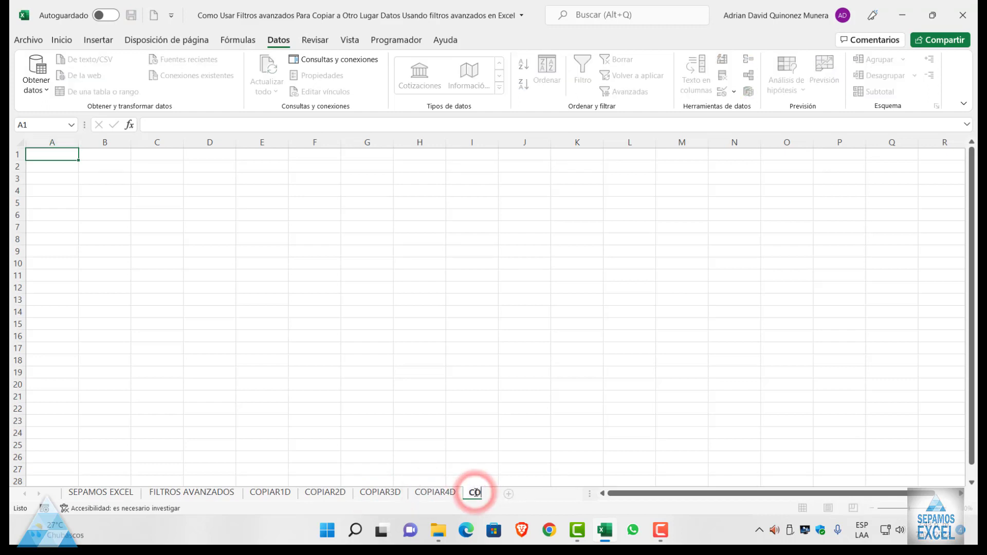
Step: Name the fifth sheet COPIAR5D and copy the header row H1:M1 from FILTROS AVANZADOS
type("COPIAR5D")
left_click(472, 360)
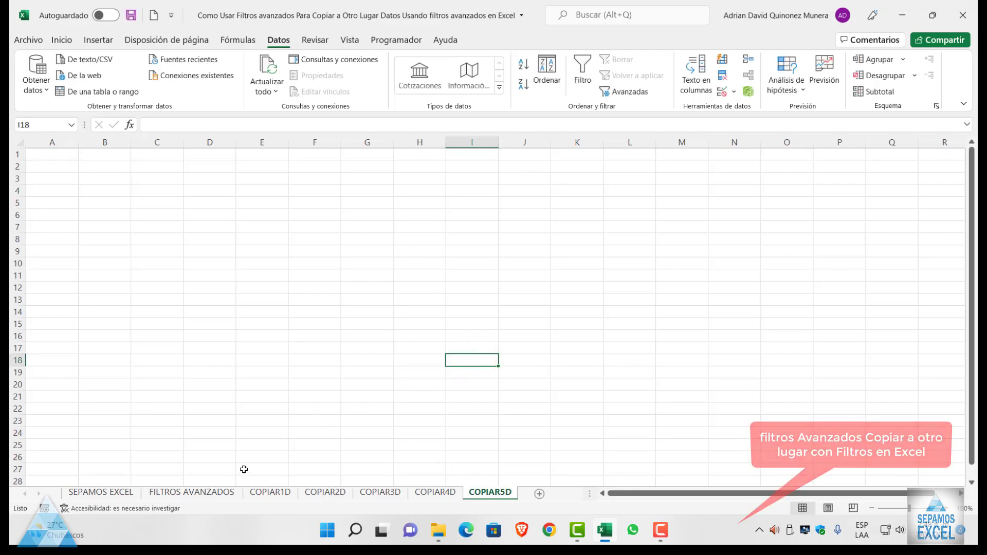
left_click(208, 492)
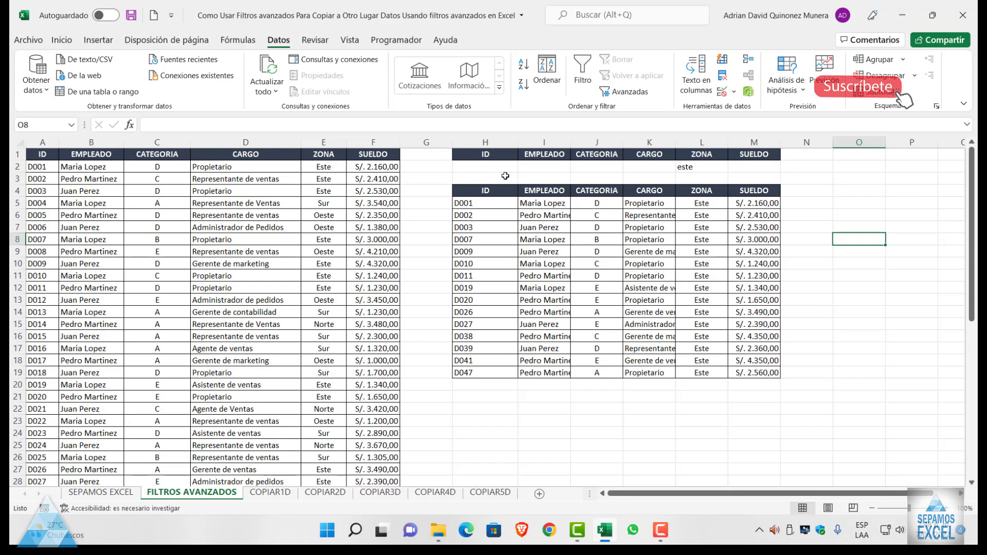
left_click_drag(476, 155, 768, 154)
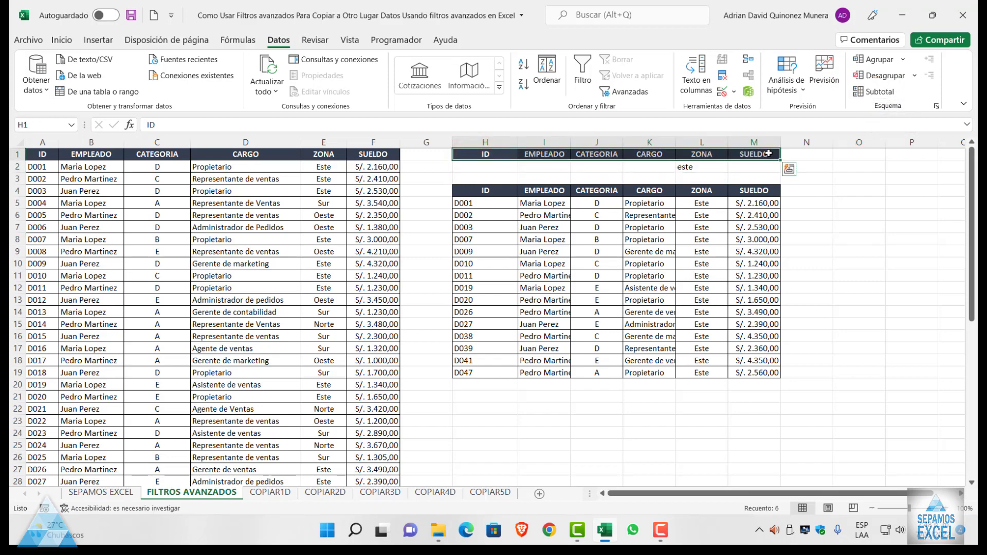
key("ctrl+c")
Step: Paste the header row into A1 of COPIAR1D, COPIAR2D, COPIAR3D, COPIAR4D and COPIAR5D
left_click(277, 492)
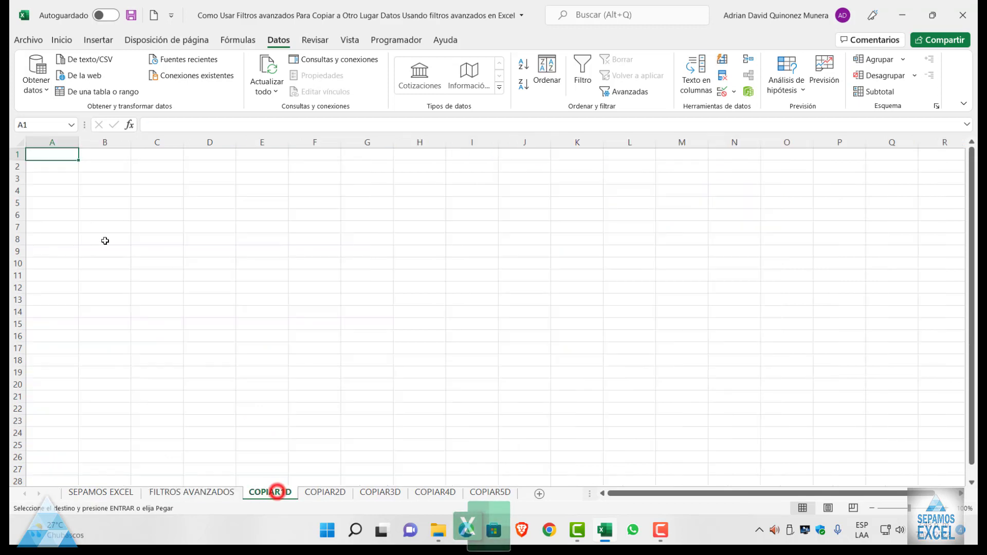
key("ctrl+v")
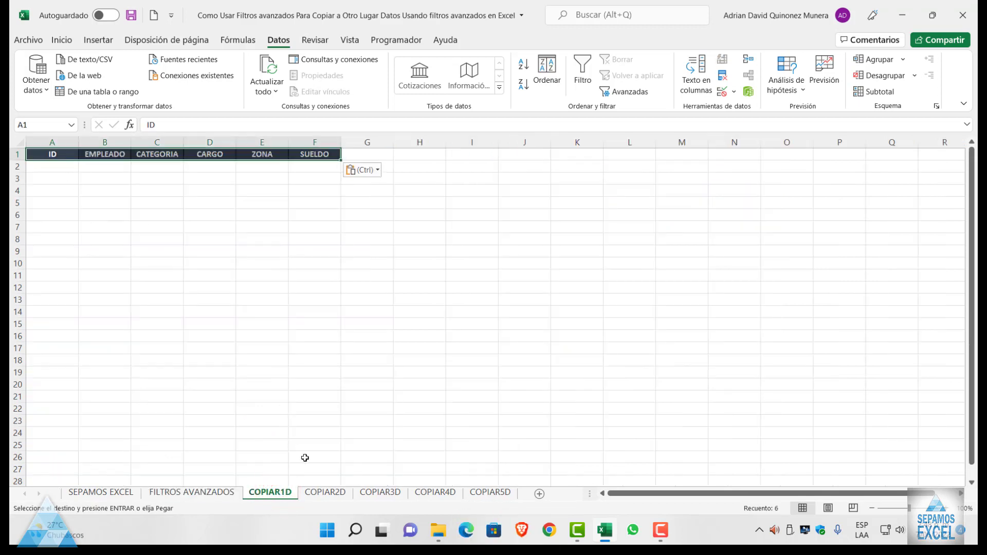
left_click(324, 492)
key("ctrl+v")
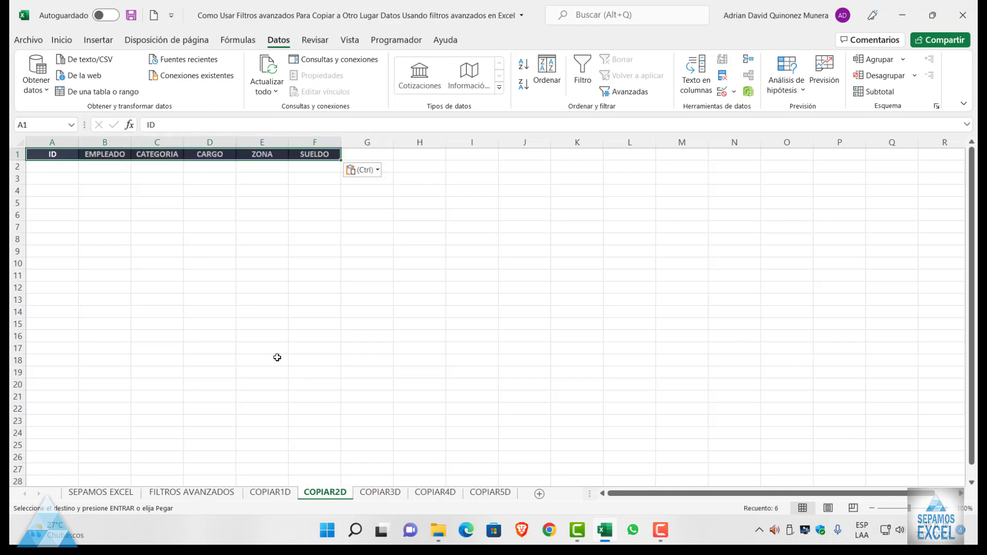
left_click(380, 492)
key("ctrl+v")
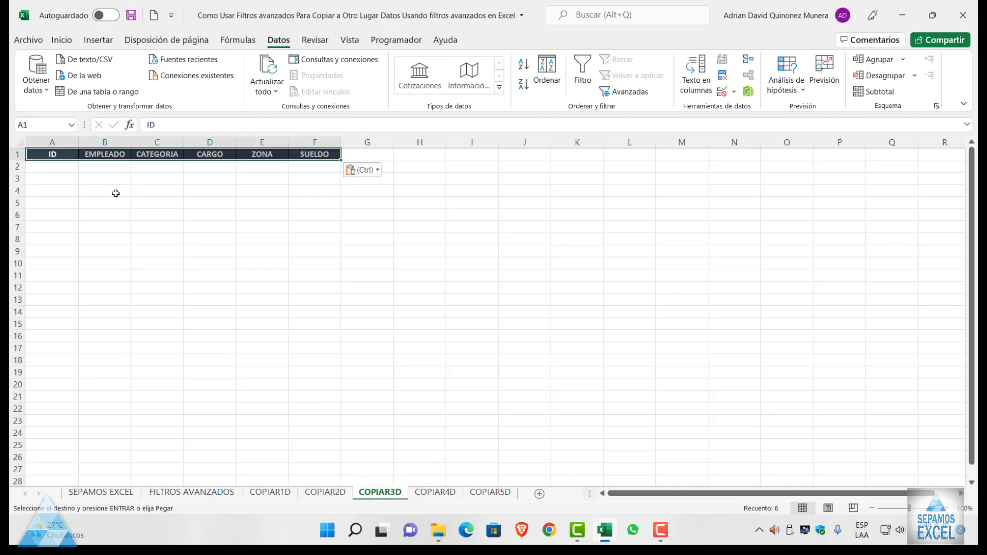
left_click(420, 492)
key("ctrl+v")
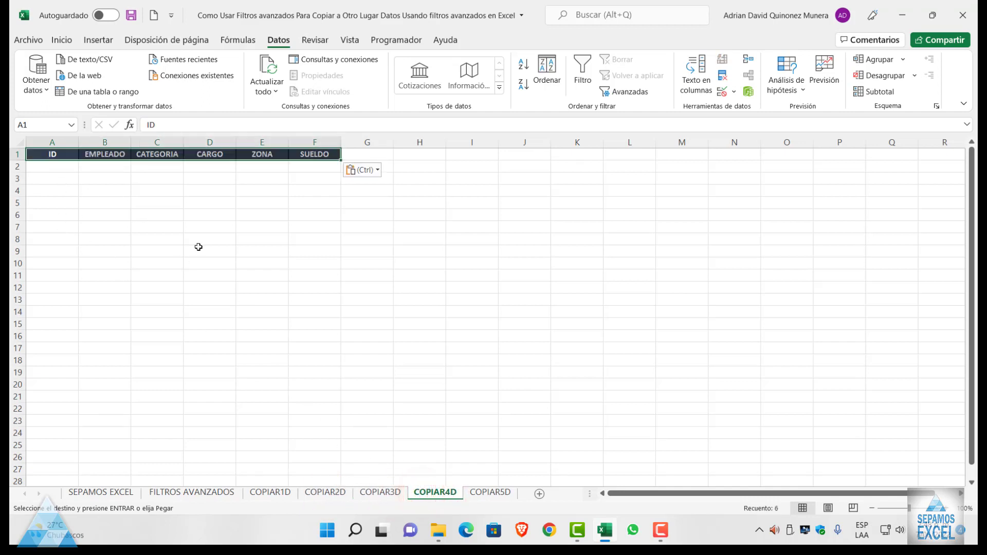
left_click(483, 492)
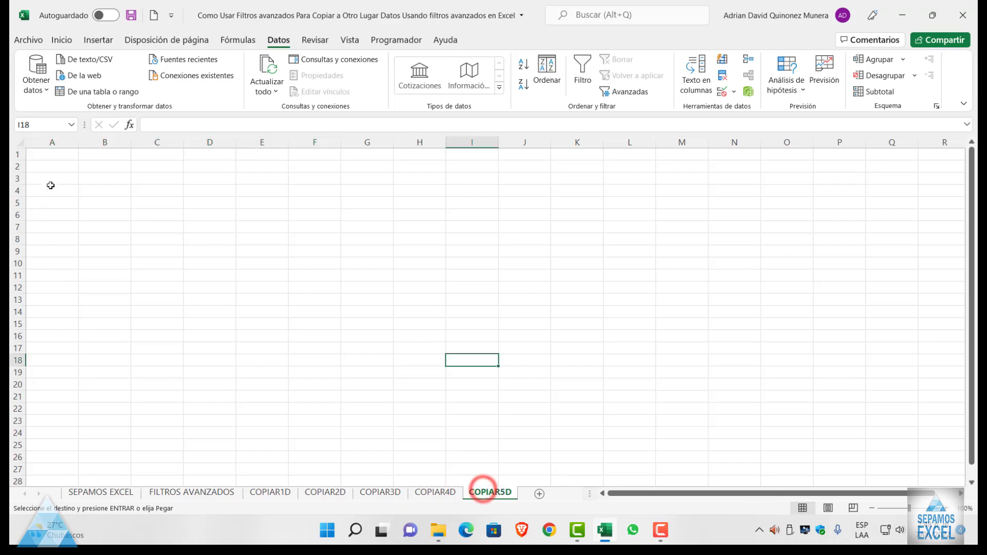
left_click(52, 154)
key("ctrl+v")
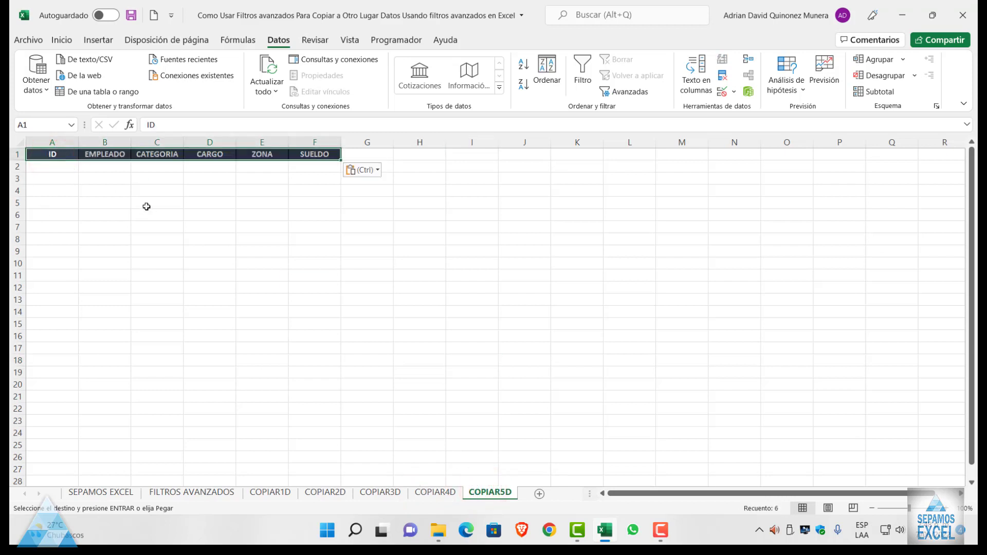
left_click(147, 206)
left_click(268, 492)
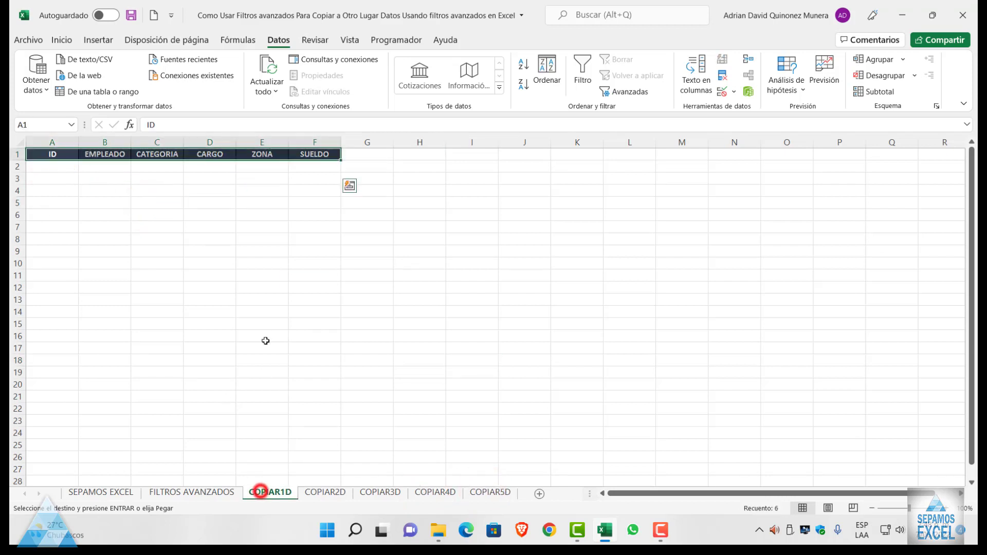
left_click(171, 239)
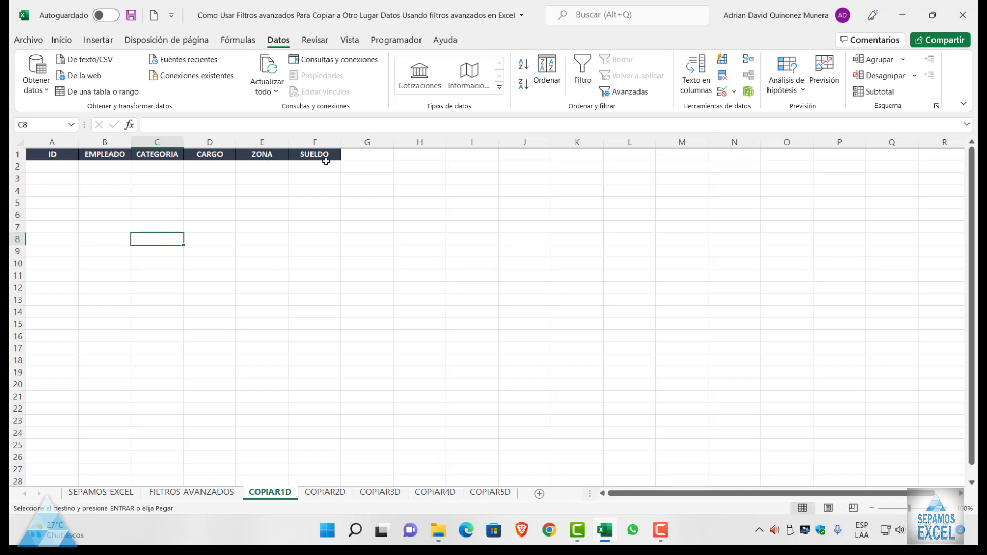
Step: Paste the first employee's name from FILTROS AVANZADOS into B2 under EMPLEADO
left_click(99, 163)
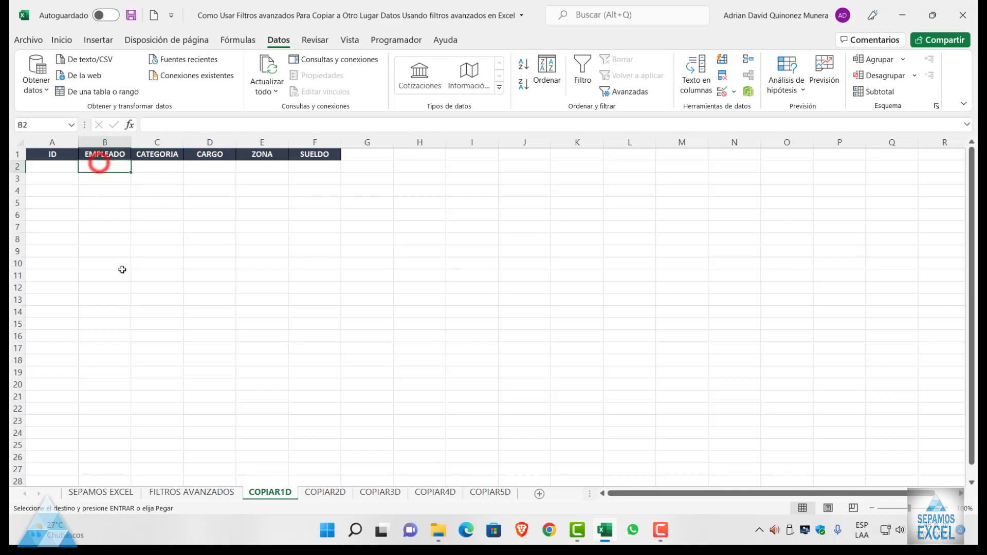
left_click(187, 491)
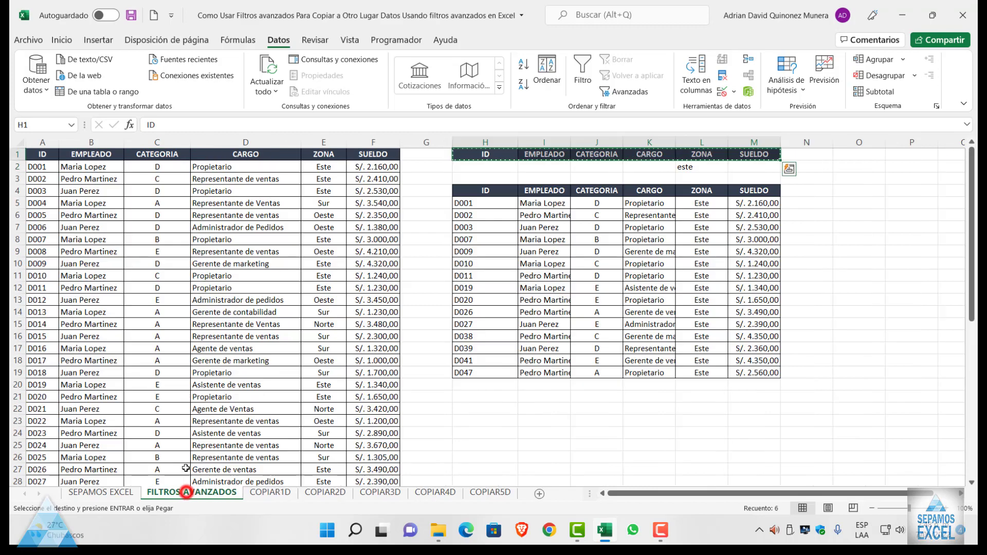
left_click(95, 167)
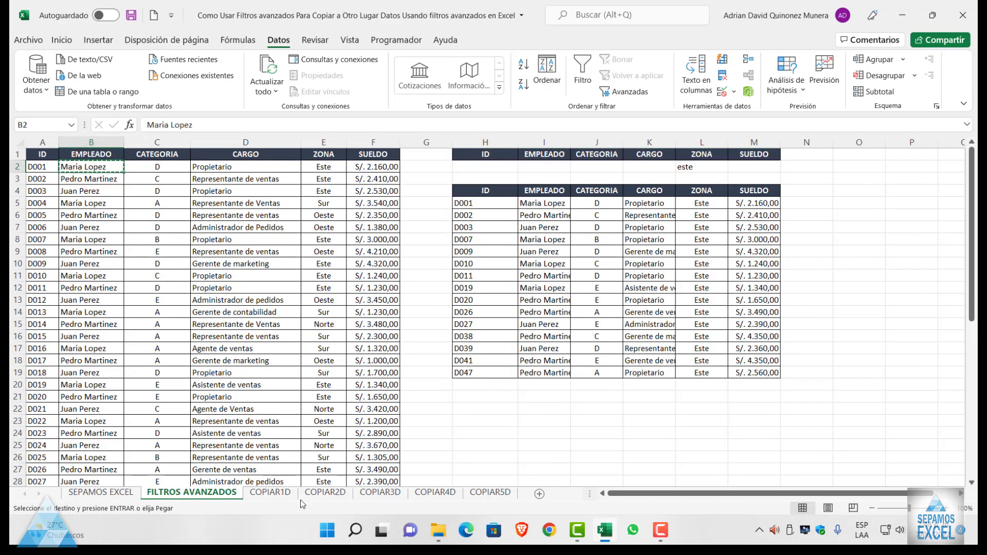
left_click(260, 492)
key("ctrl+v")
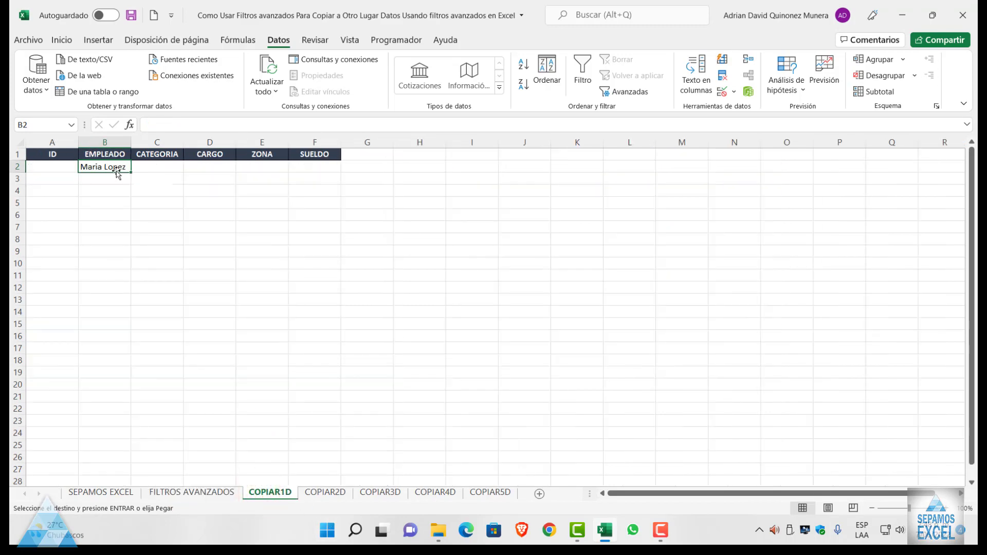
key("Escape")
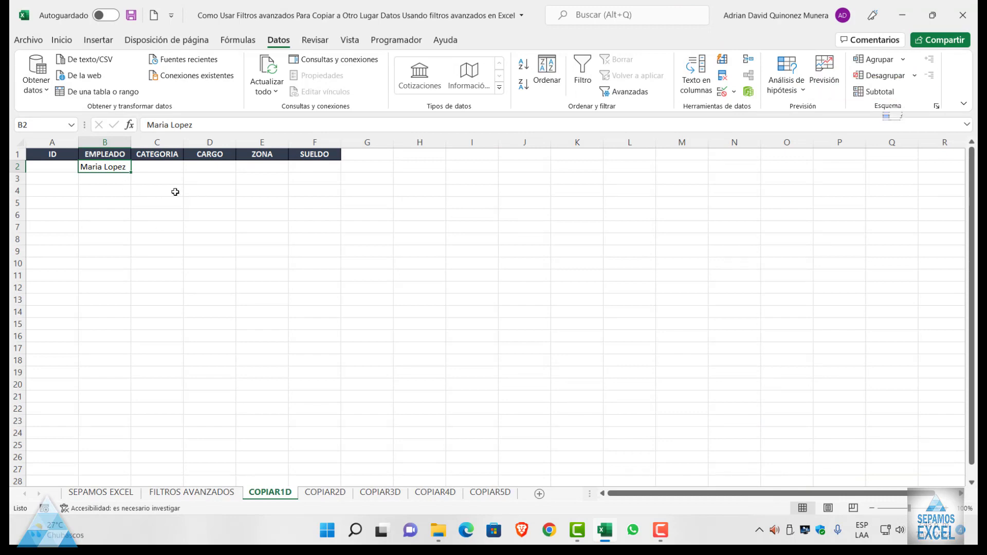
Step: Copy the SUELDO heading from F1 into C4 as the output column header
left_click(314, 155)
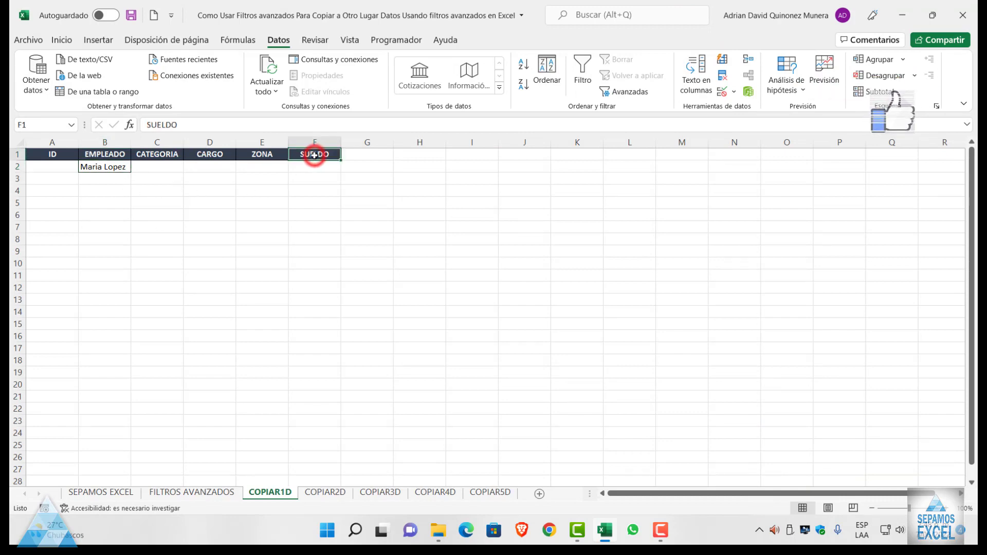
key("ctrl+c")
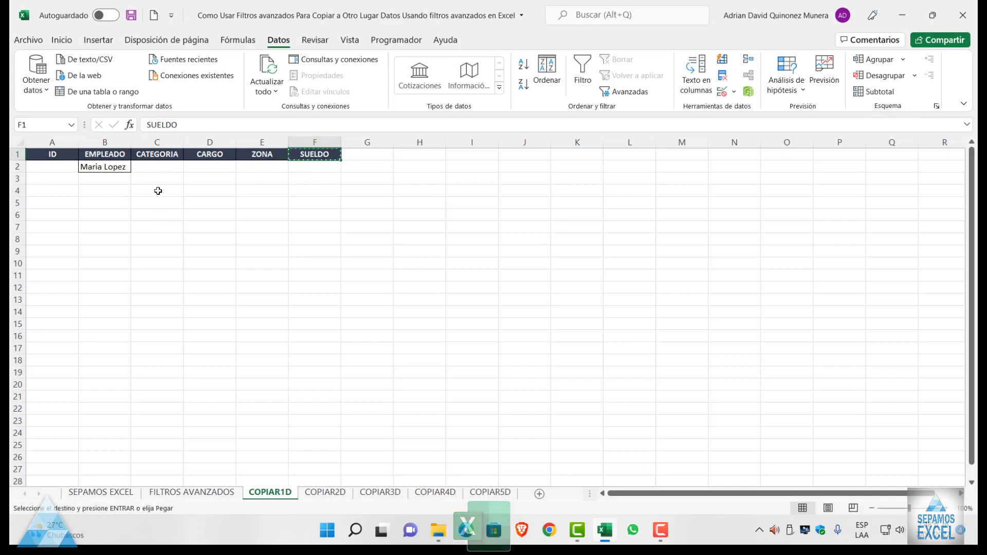
left_click(158, 190)
key("ctrl+v")
left_click(278, 206)
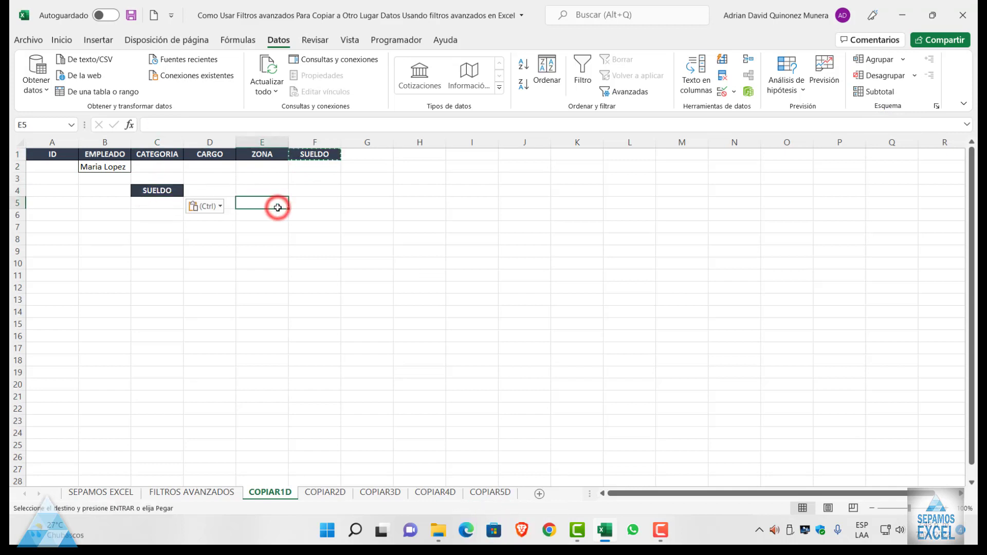
key("Escape")
left_click(163, 153)
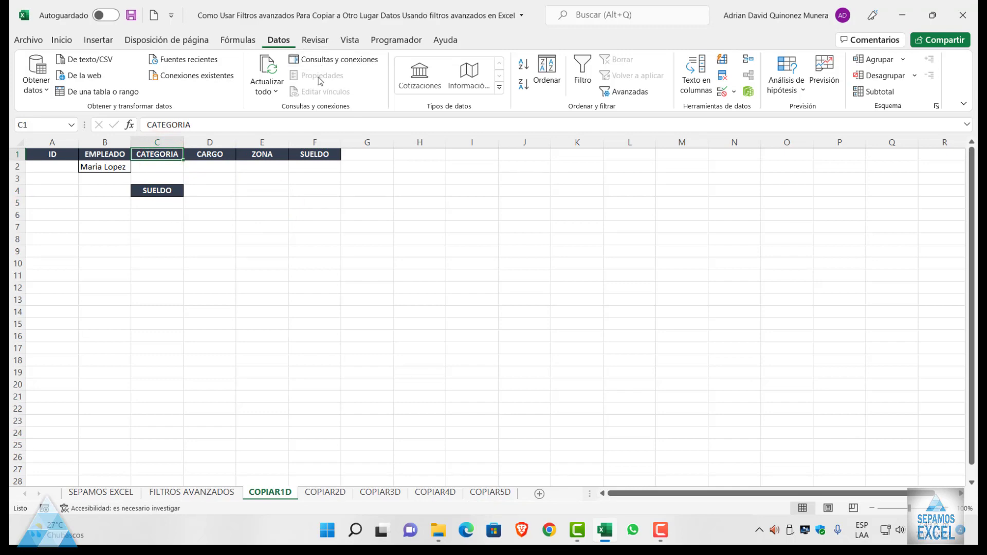
Step: Advanced-filter 'FILTROS AVANZADOS'!A1:F51 with criteria B1:B2, copying salaries to C4 on COPIAR1D
left_click(626, 93)
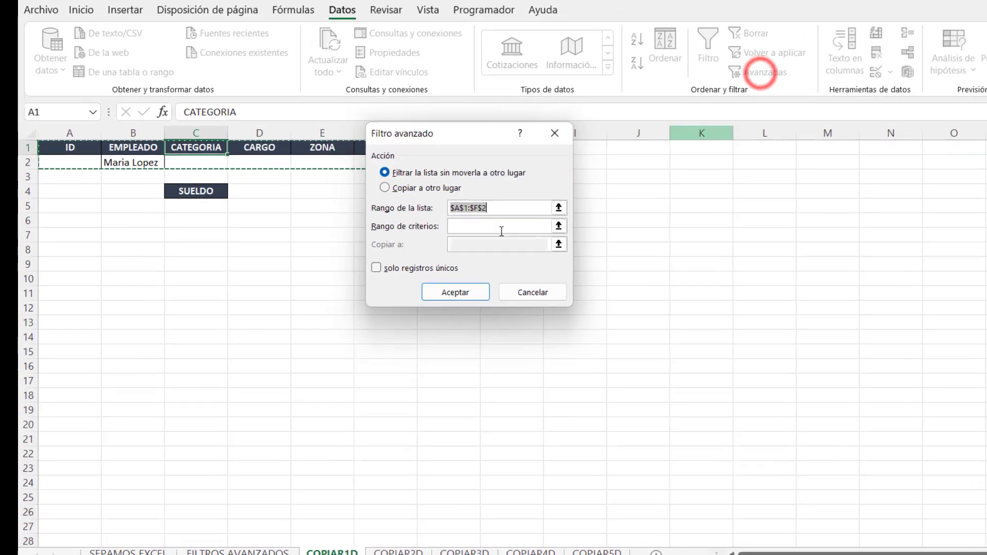
left_click_drag(463, 135, 584, 181)
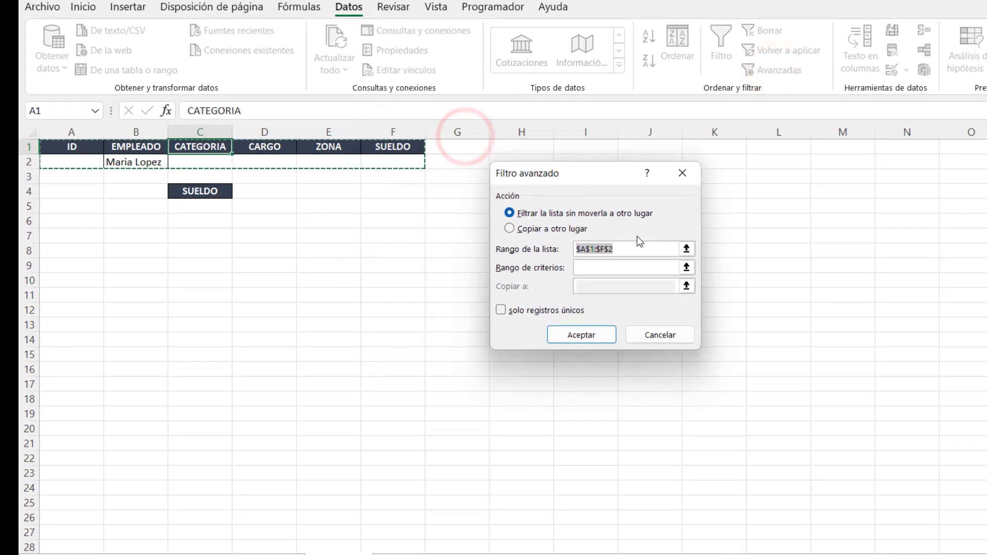
key("BackSpace")
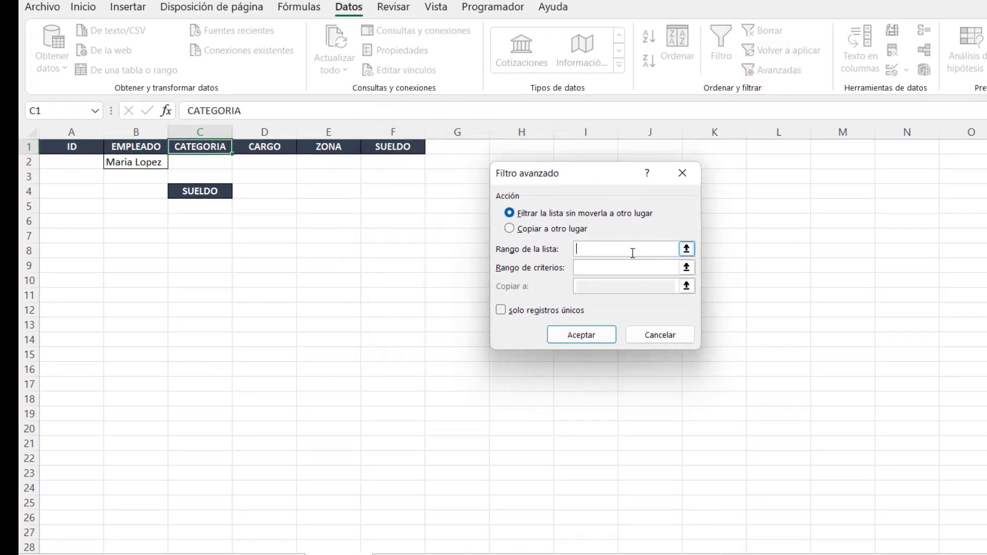
left_click(508, 229)
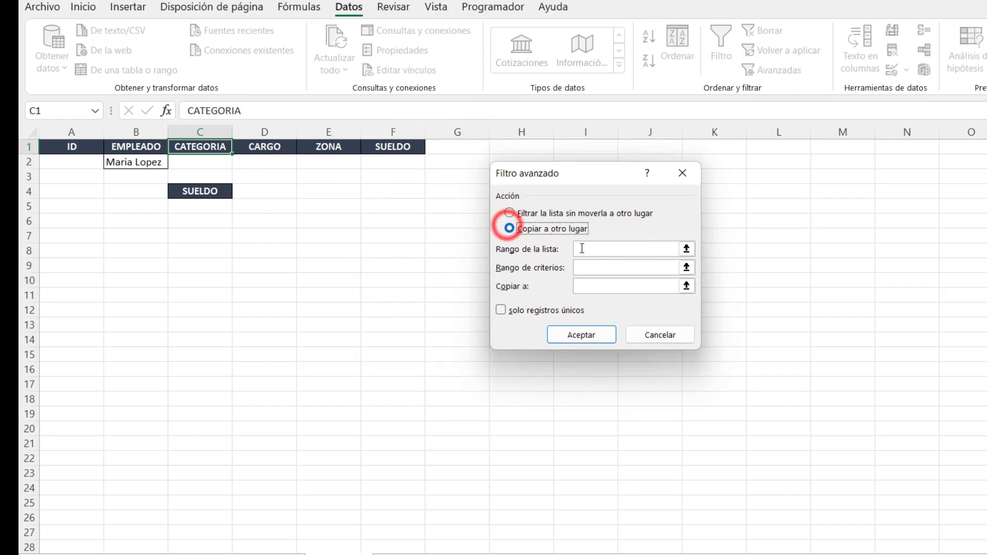
left_click(583, 249)
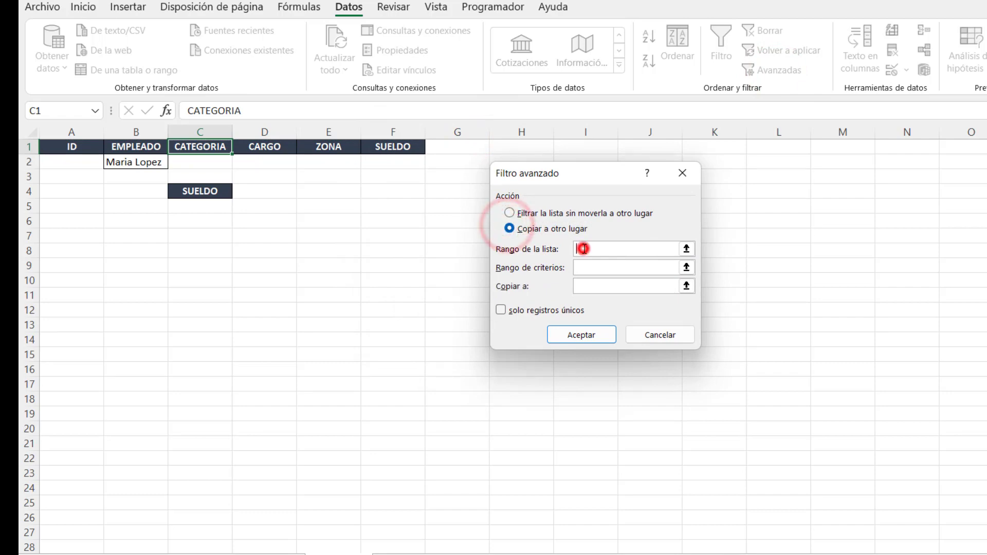
left_click(280, 550)
left_click_drag(67, 146, 490, 549)
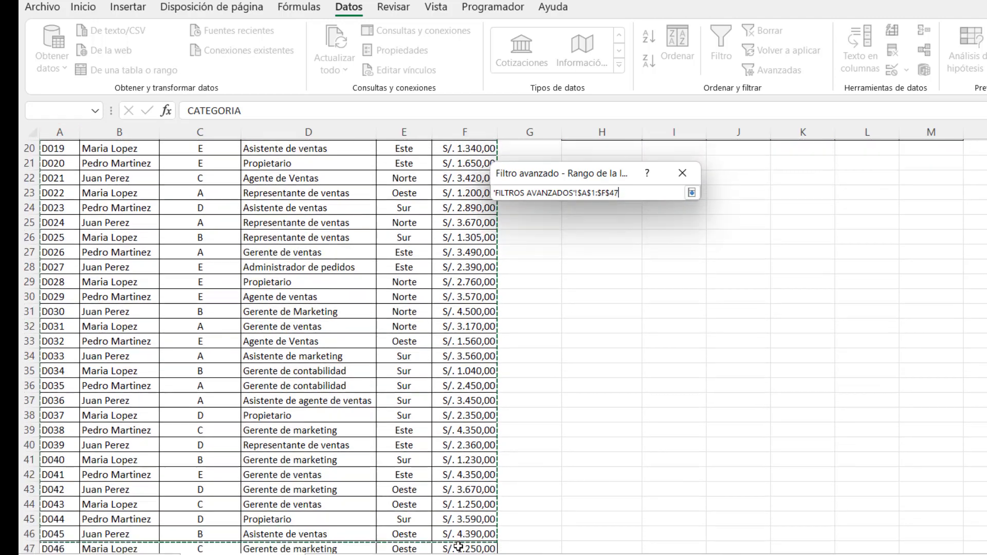
left_click_drag(490, 549, 451, 518)
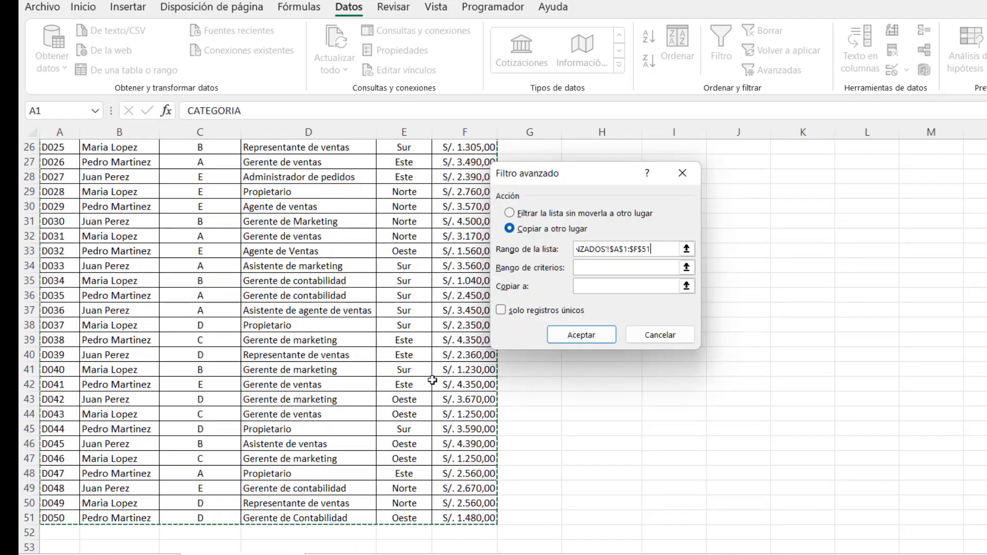
left_click(613, 267)
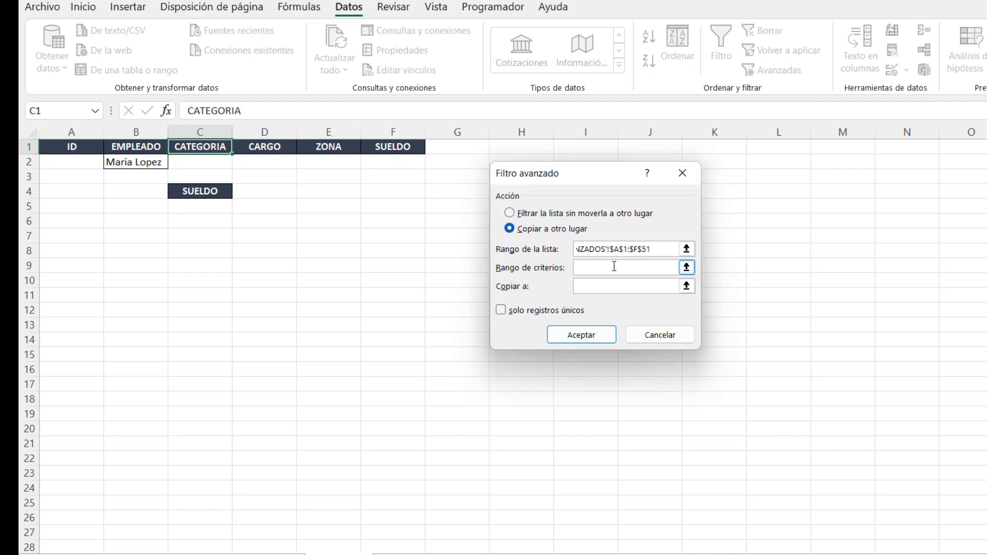
left_click_drag(146, 147, 137, 162)
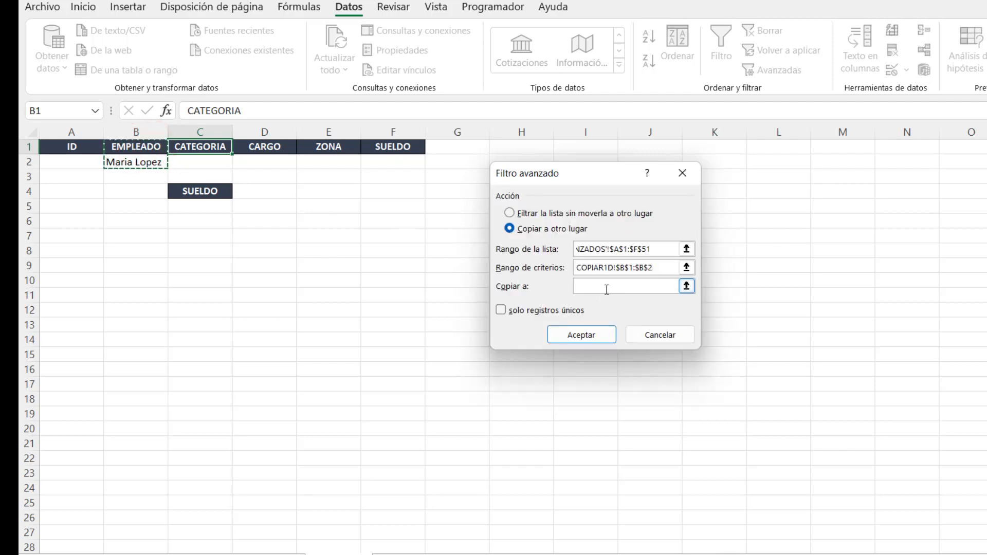
left_click(607, 288)
left_click(202, 192)
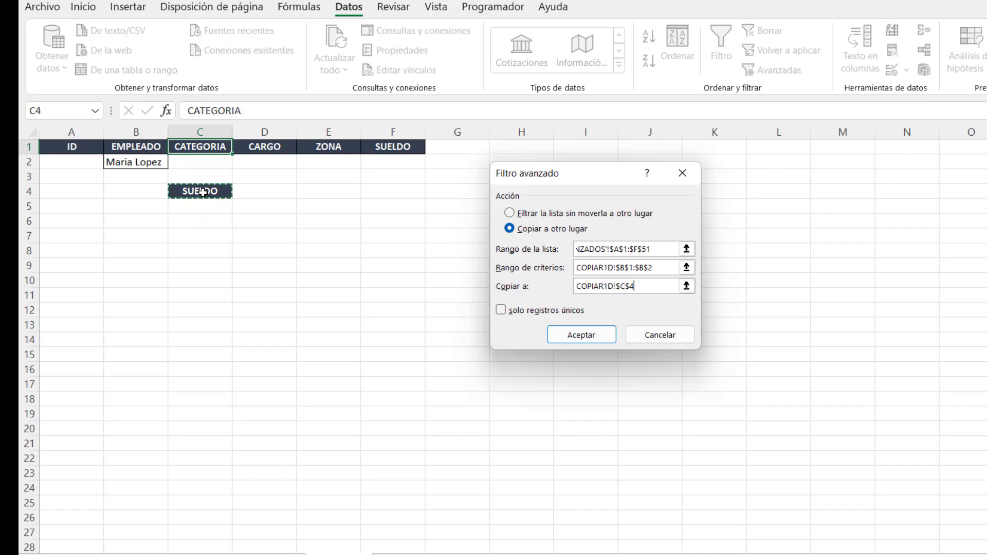
left_click(581, 335)
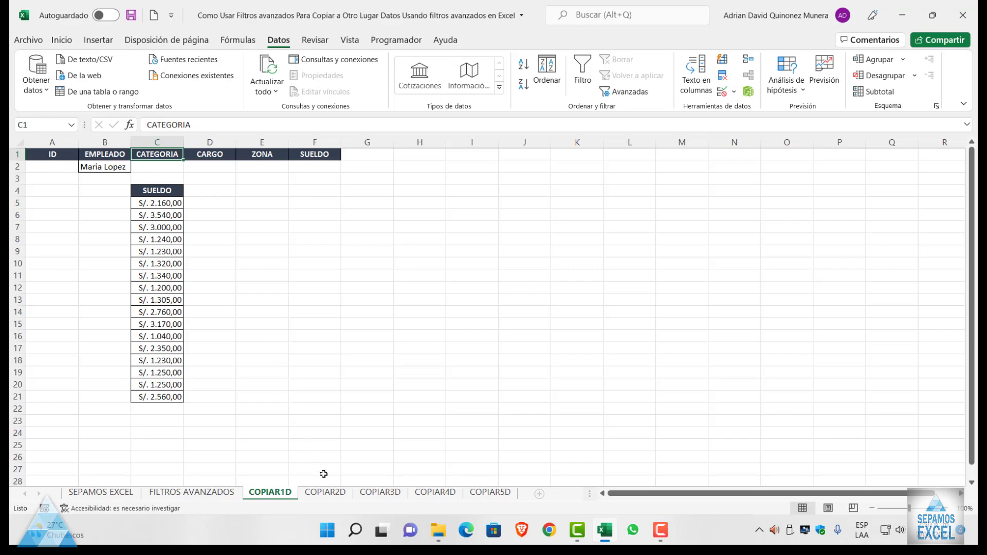
Step: On COPIAR2D, copy the CARGO heading into A4
left_click(328, 494)
left_click(233, 251)
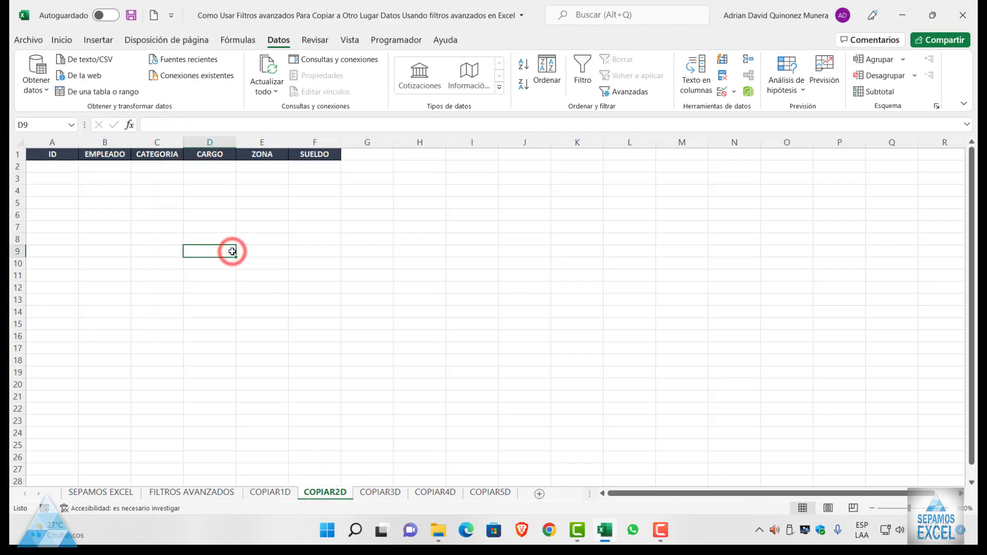
left_click(208, 158)
key("ctrl+c")
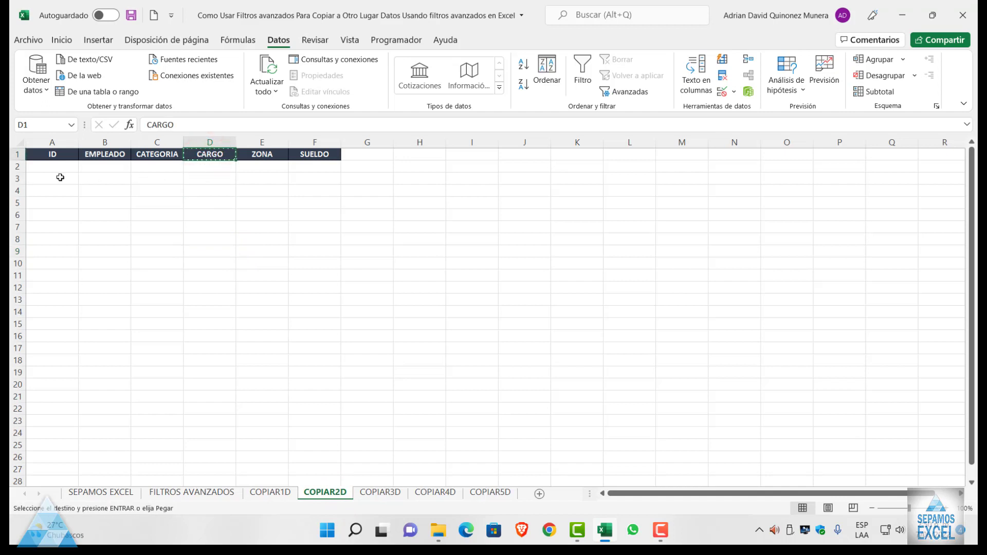
left_click(46, 188)
key("ctrl+v")
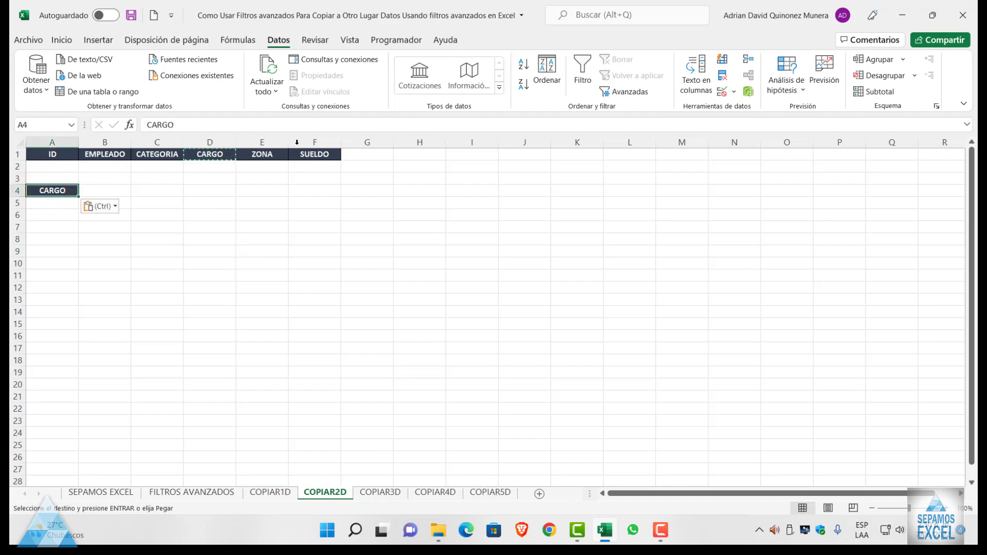
key("Escape")
Step: Copy the SUELDO heading into B4 and select D2 for the CARGO criterion
left_click(315, 156)
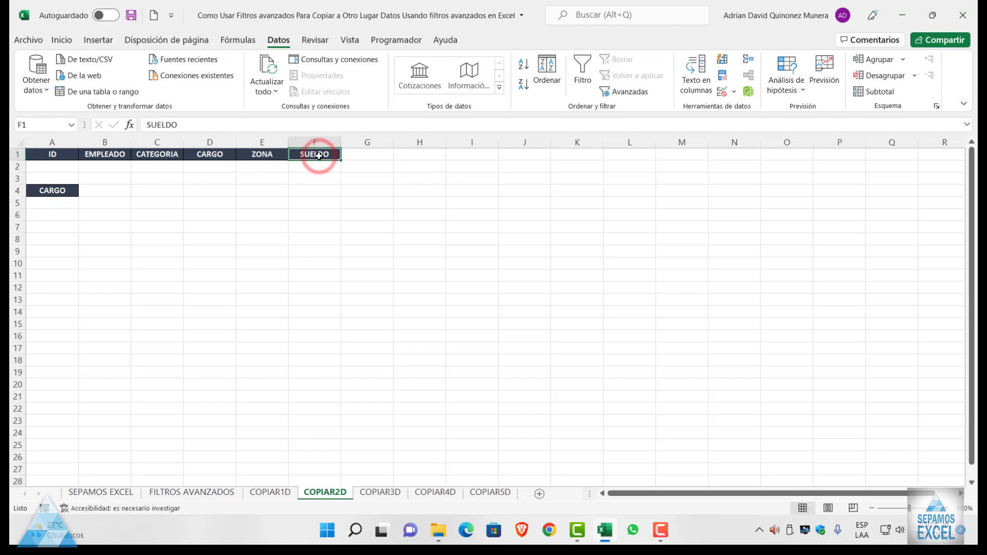
key("ctrl+c")
left_click(106, 195)
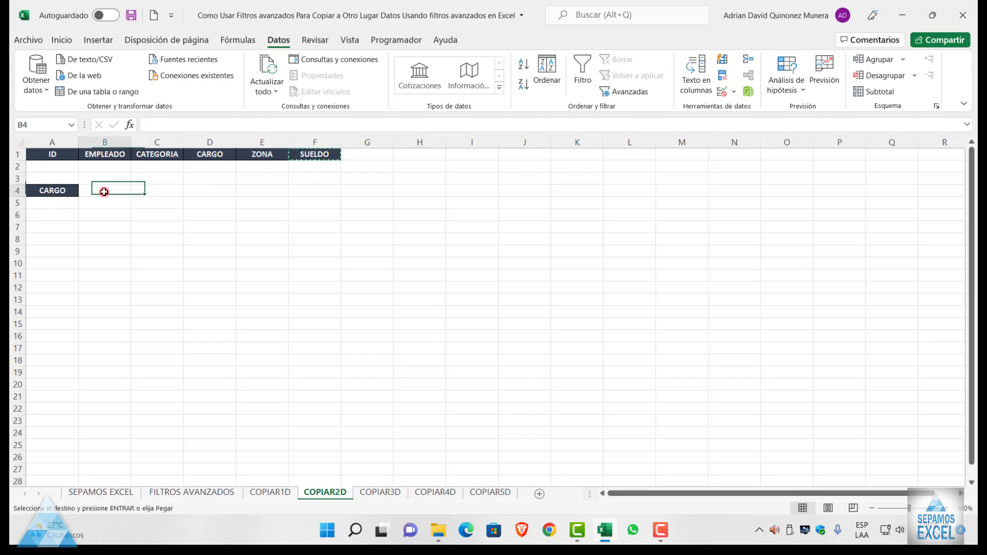
key("ctrl+v")
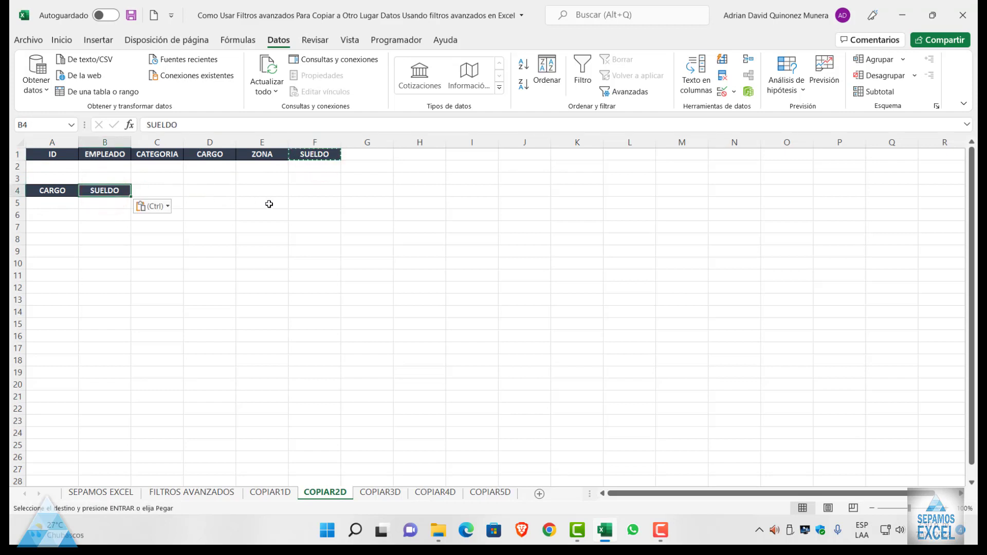
left_click(267, 203)
key("Escape")
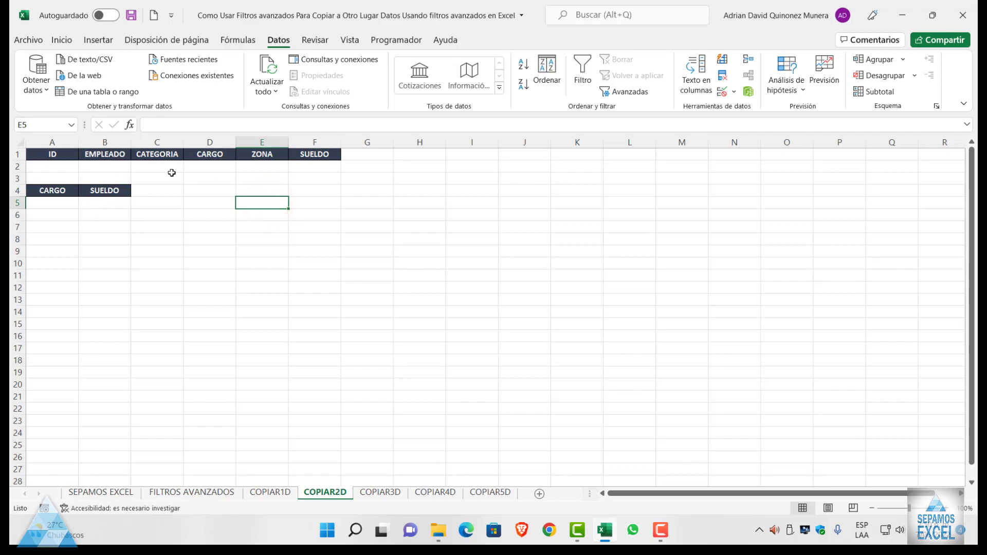
left_click(165, 168)
left_click(209, 166)
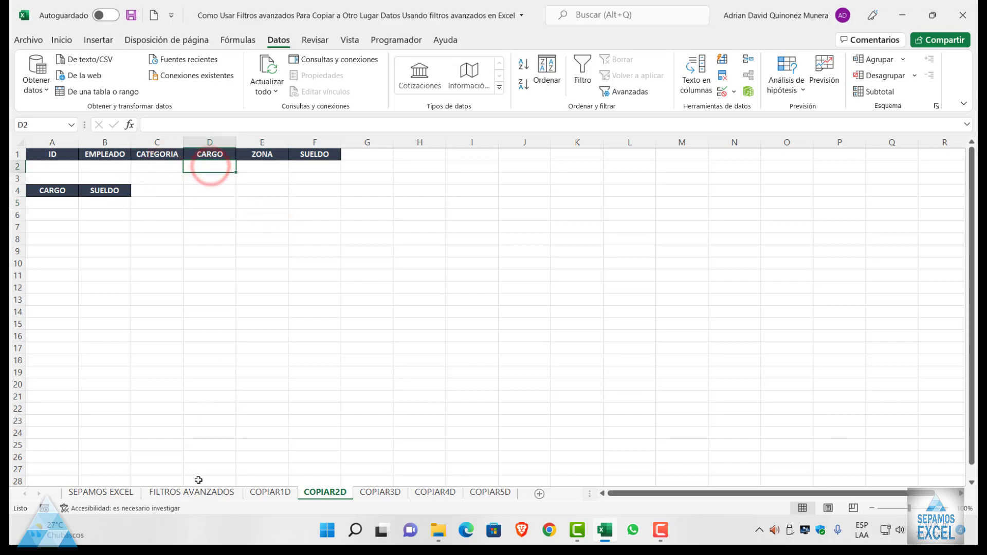
left_click(197, 492)
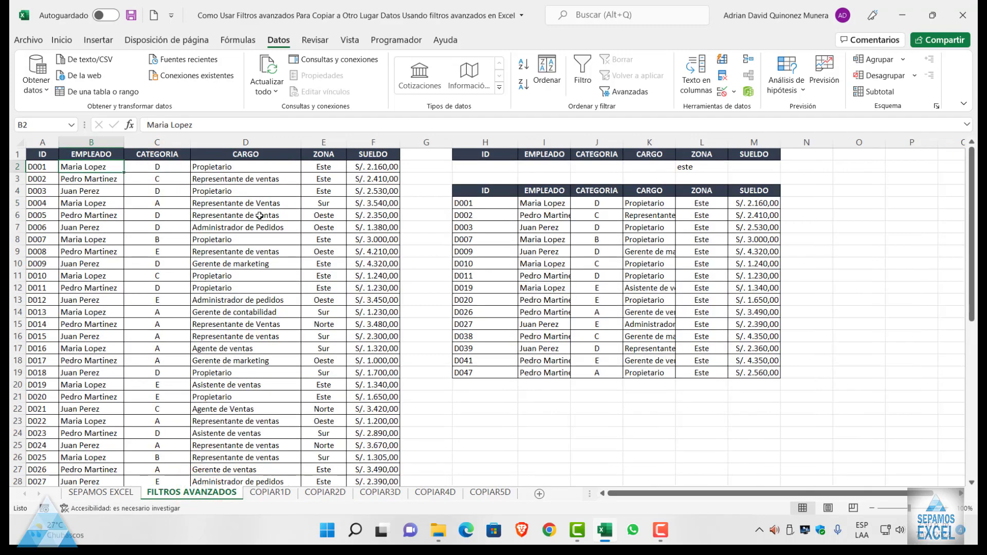
Step: Put 'Gerente de marketing' from D10 into D2 under CARGO and autofit column D
left_click(231, 265)
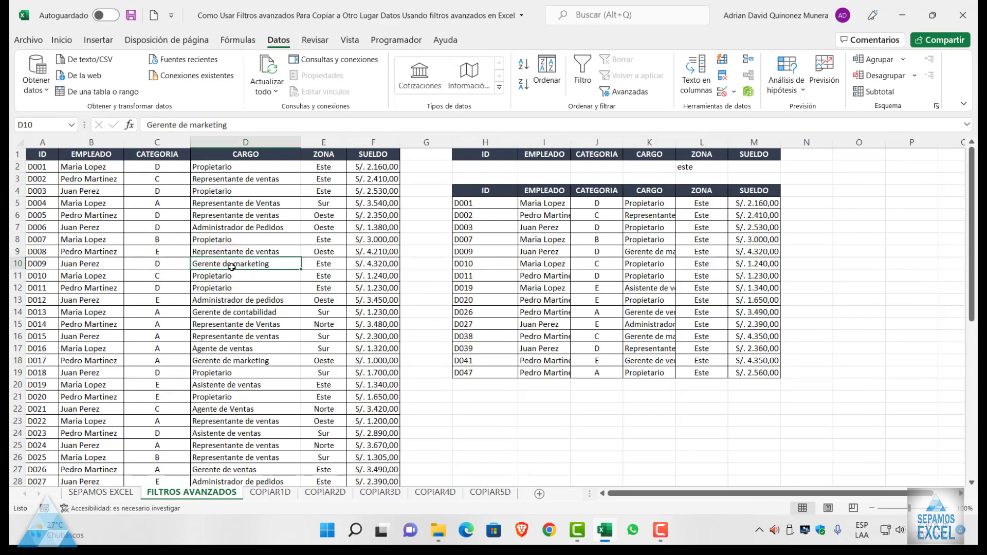
key("ctrl+c")
left_click(324, 492)
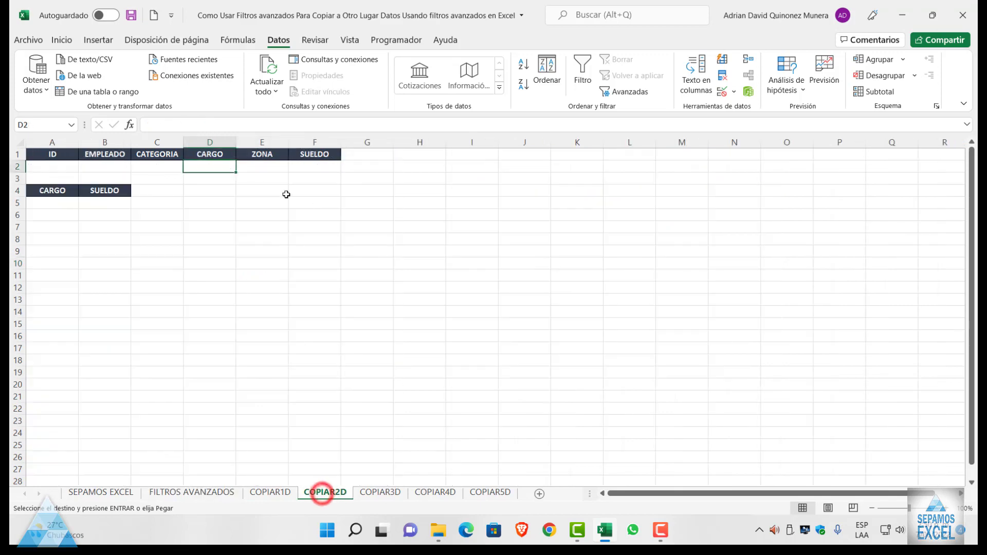
key("ctrl+v")
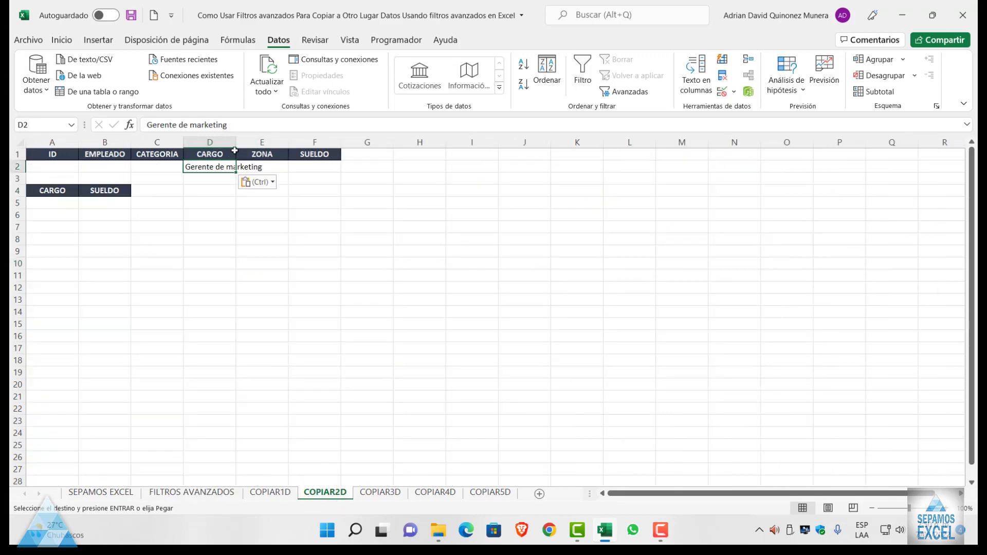
double_click(236, 142)
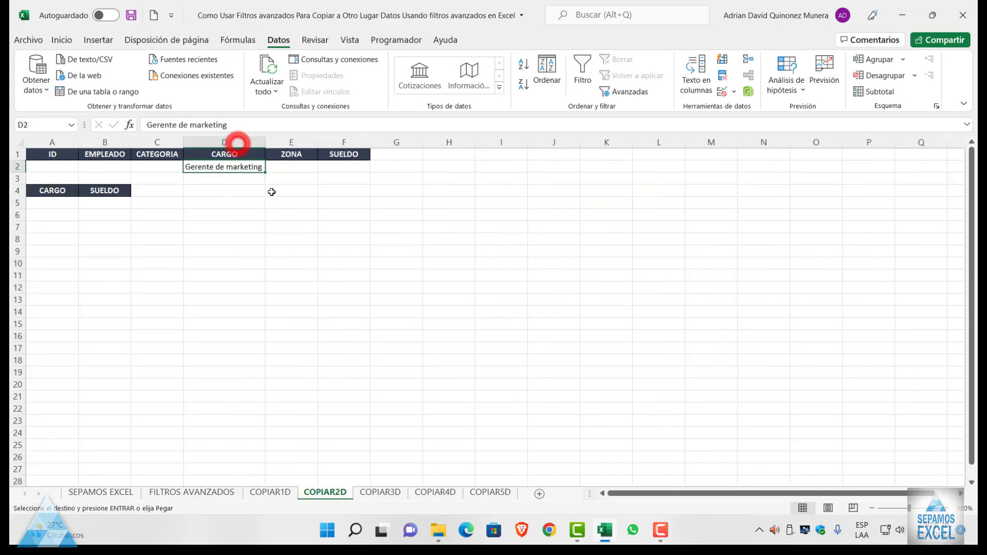
Step: Enter the salary criterion >1000 in F2 under SUELDO
left_click(338, 166)
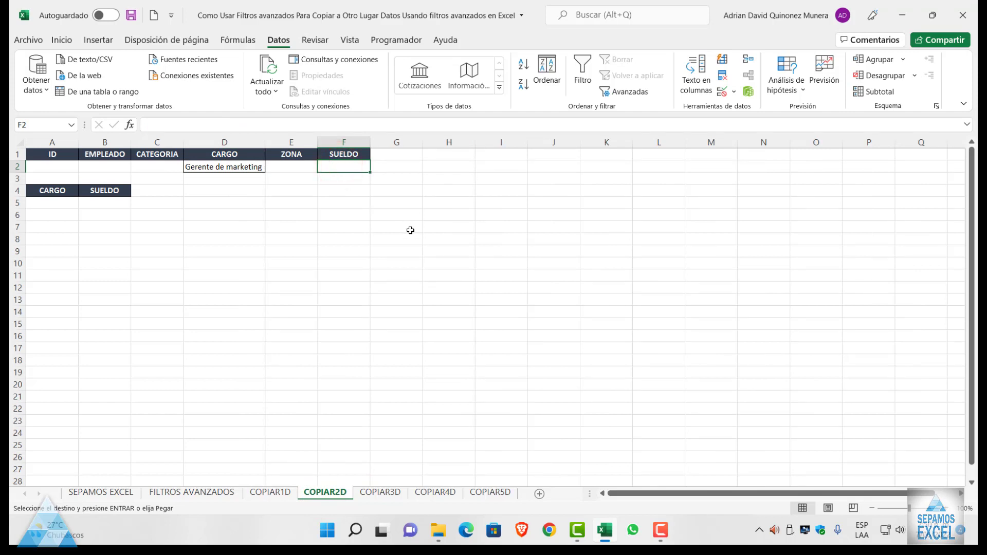
type(">1000")
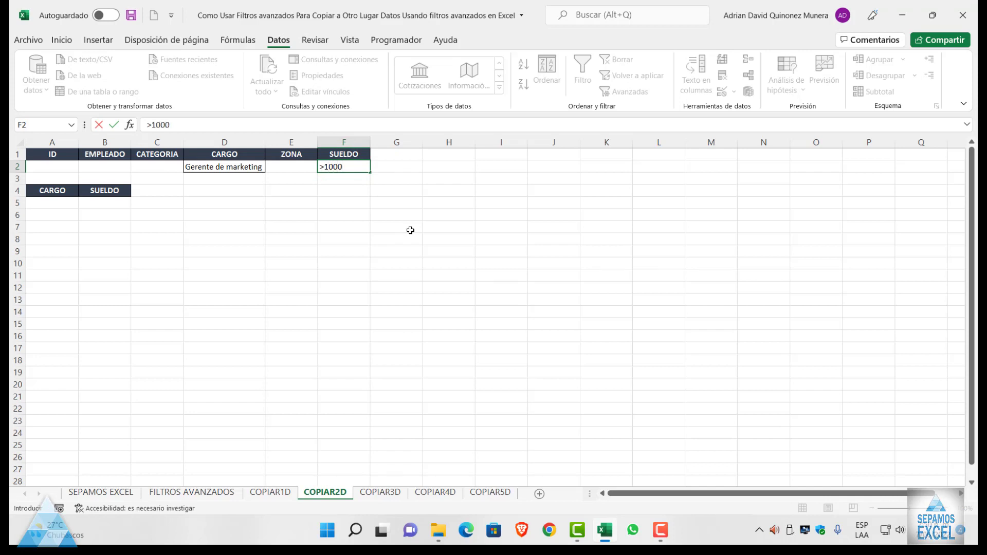
left_click(410, 230)
left_click(351, 170)
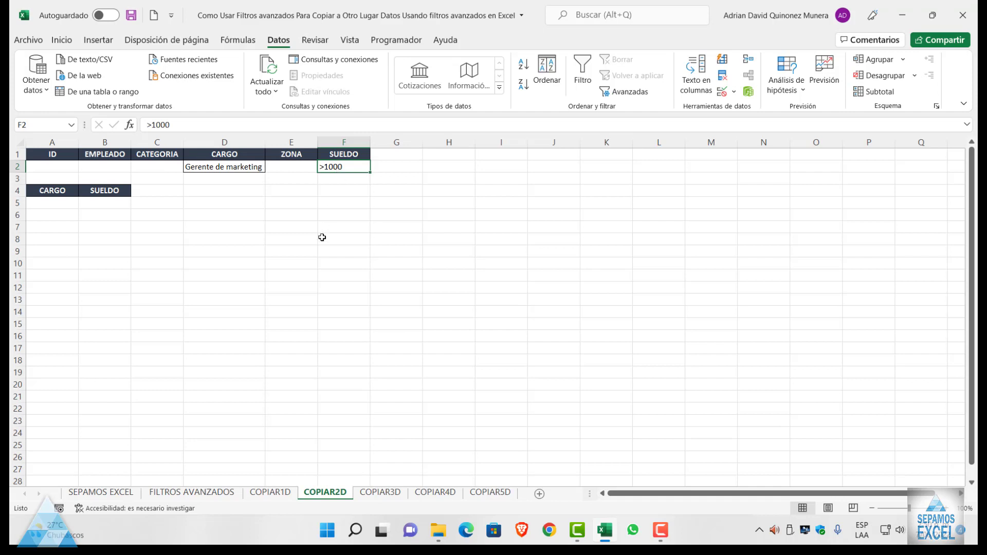
Step: With C1 selected on COPIAR2D, open the Advanced Filter (Avanzadas) dialog from the Datos tab
left_click(161, 154)
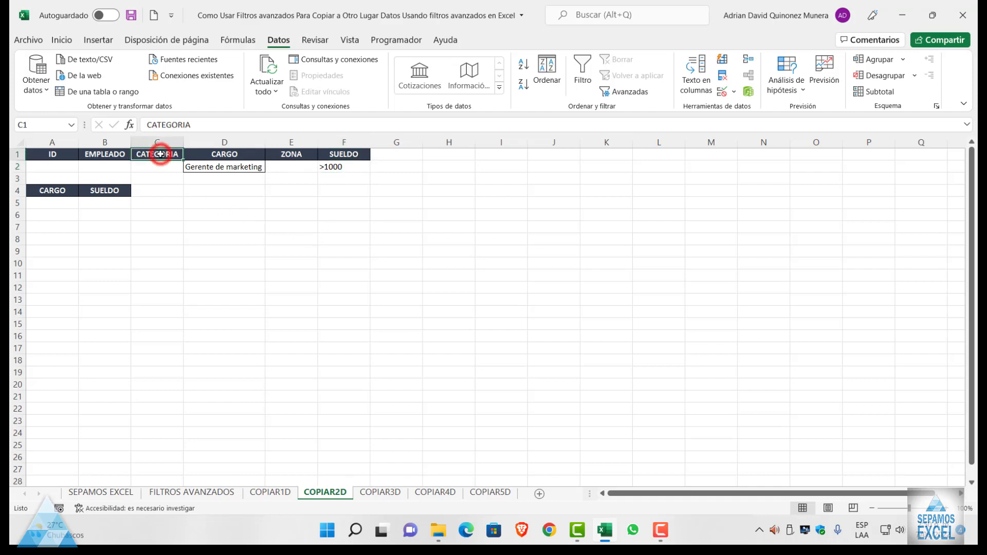
left_click(618, 95)
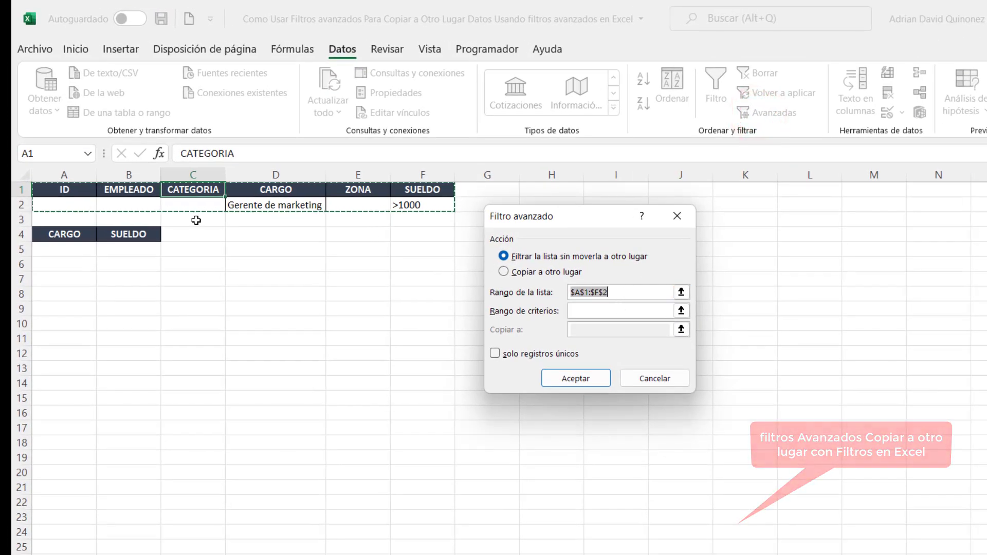
Step: Advanced-filter FILTROS AVANZADOS!A1:F51 by criteria D1:F2, copying matching Gerente de marketing rows to A4:B4
left_click(504, 274)
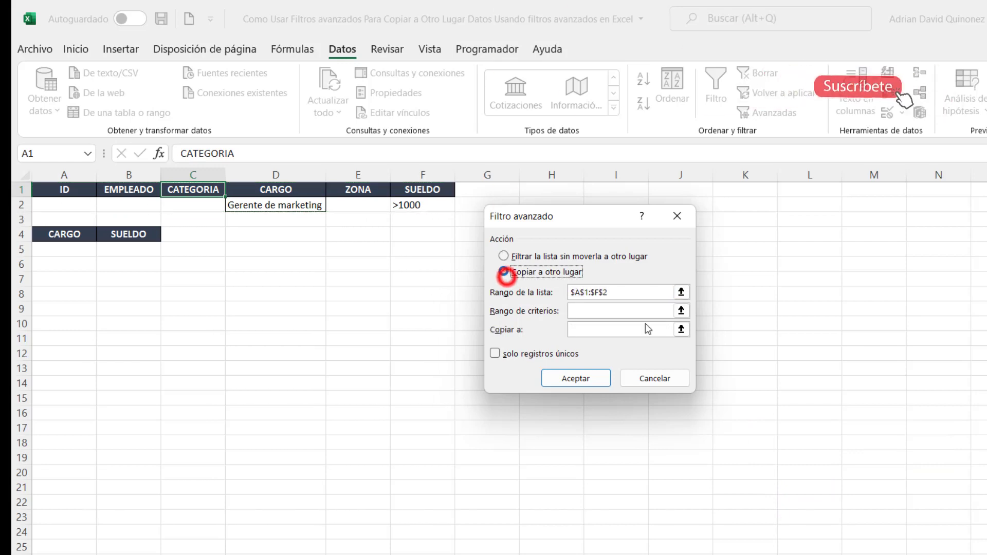
left_click(626, 293)
key("BackSpace")
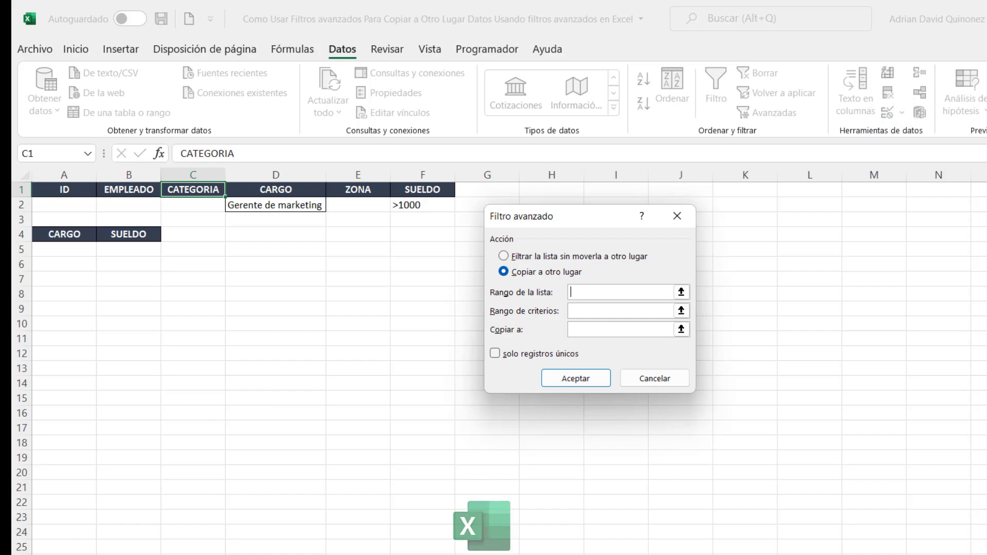
key("ctrl+Page_Up")
left_click_drag(49, 197, 463, 554)
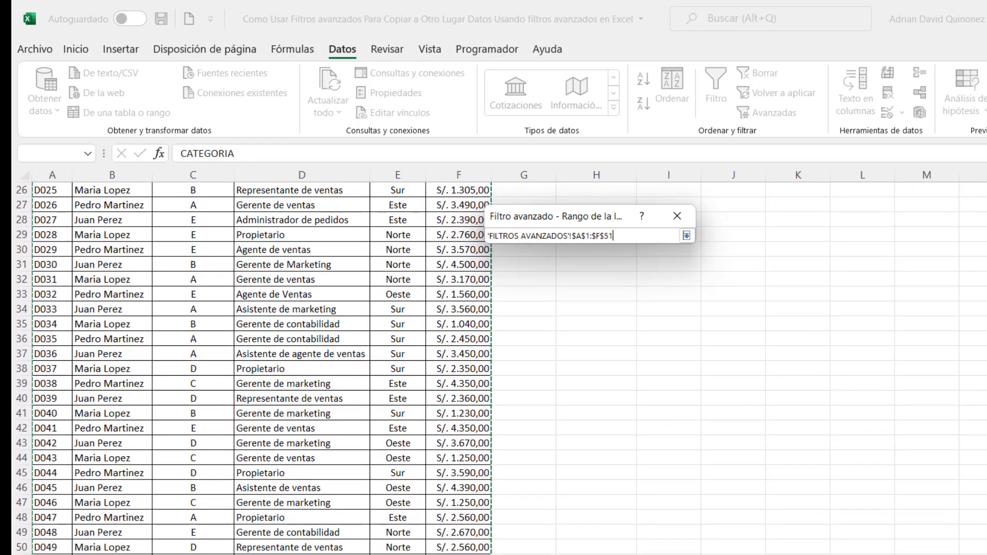
scroll(604, 313, "up", 5)
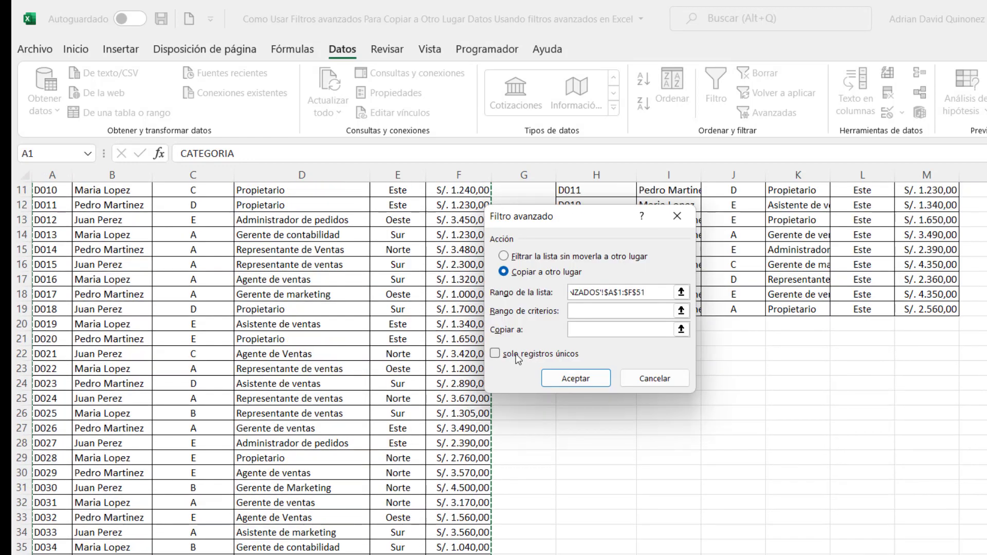
left_click(604, 312)
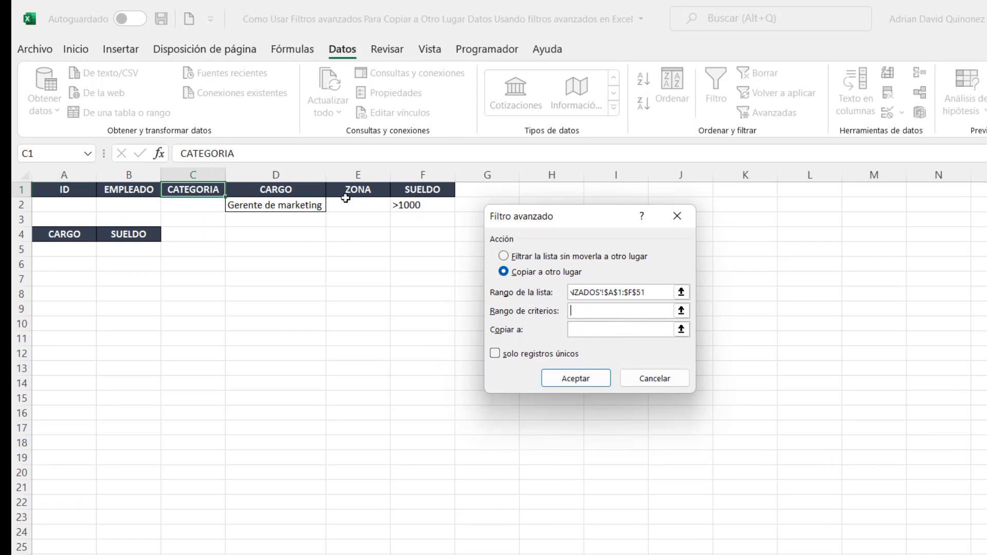
left_click_drag(264, 187, 427, 205)
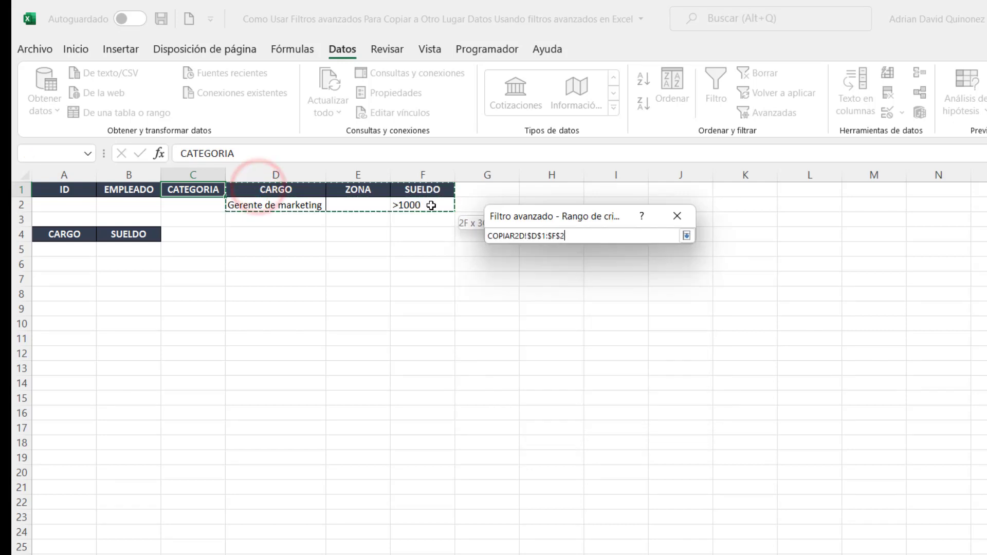
left_click(591, 329)
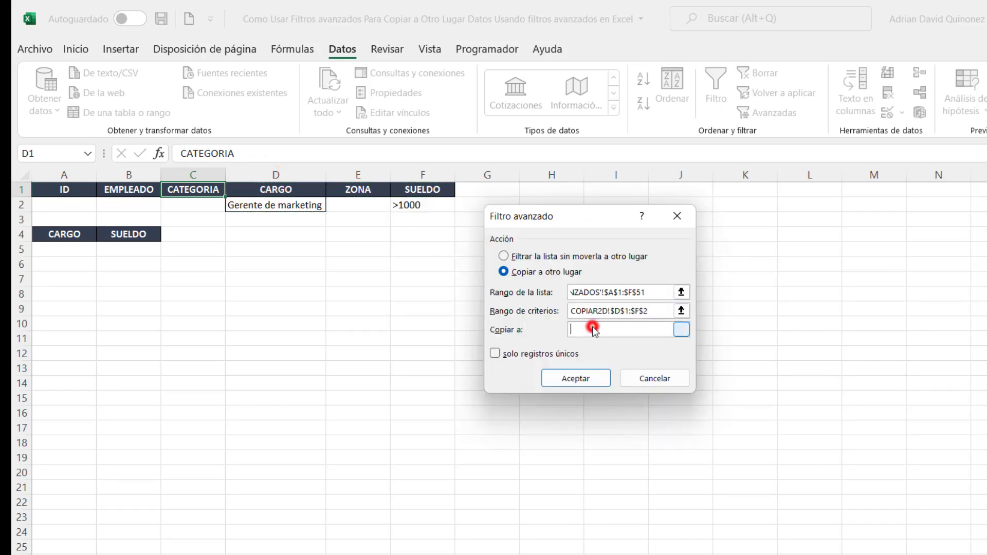
left_click_drag(60, 235, 128, 235)
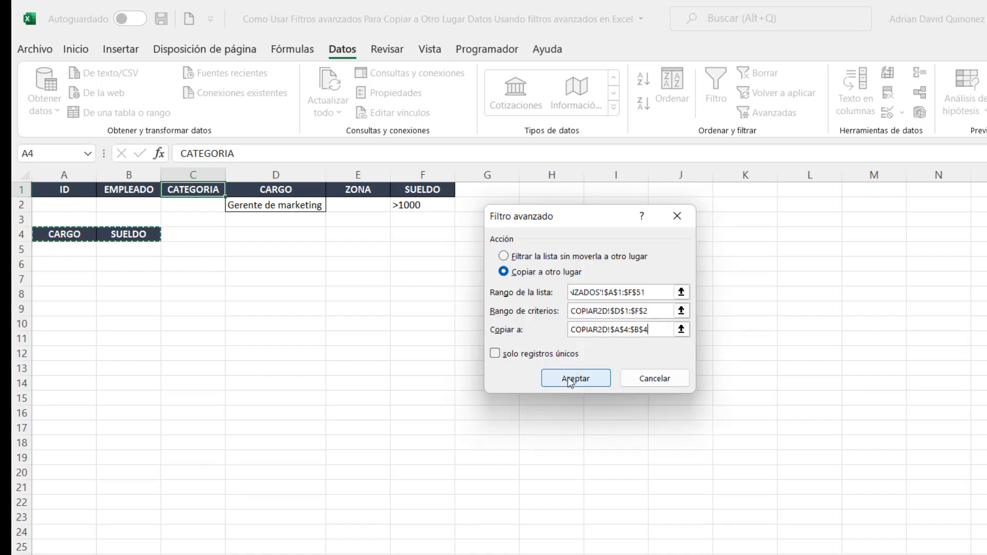
left_click(565, 379)
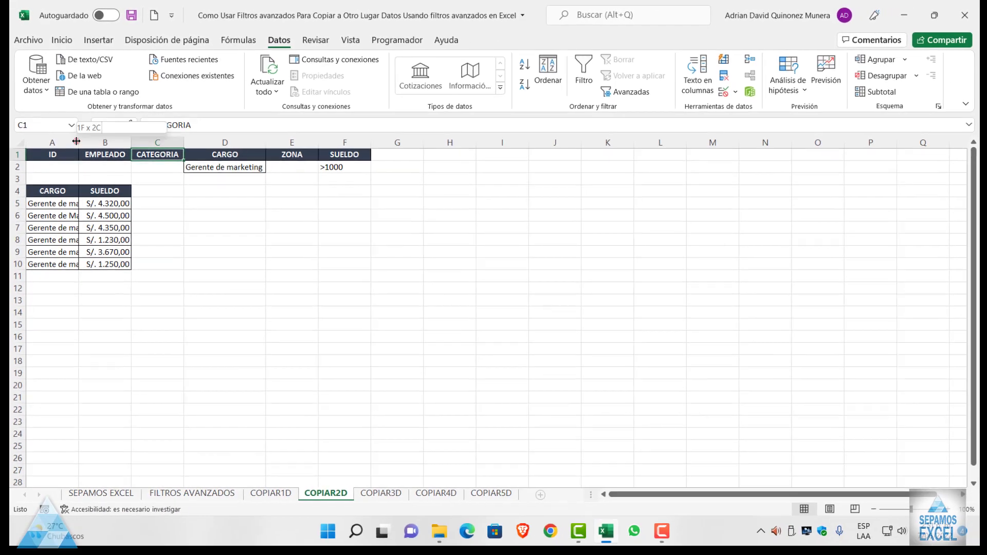
Step: Autofit column A, check the salary total of B5:B10, and glance at COPIAR1D before returning
double_click(76, 142)
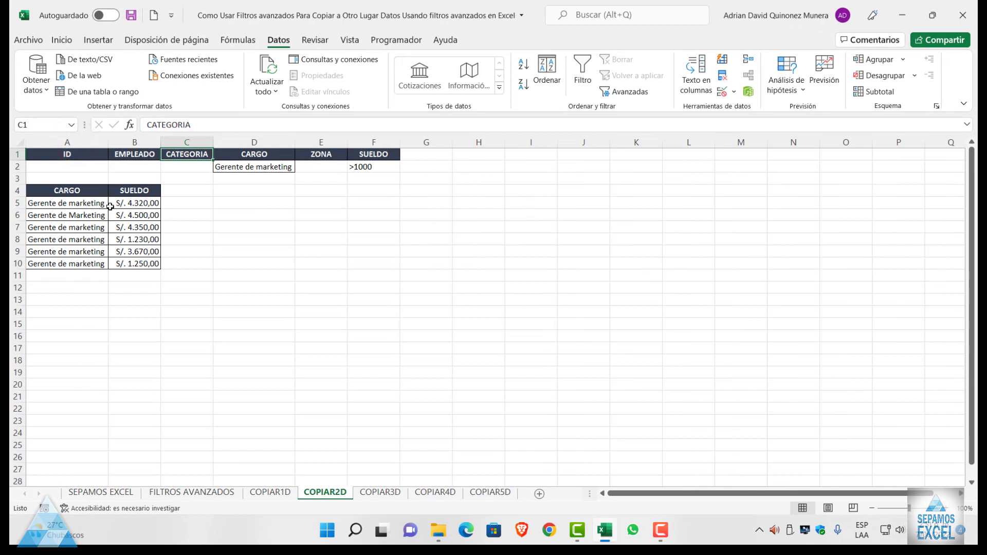
left_click_drag(123, 203, 133, 258)
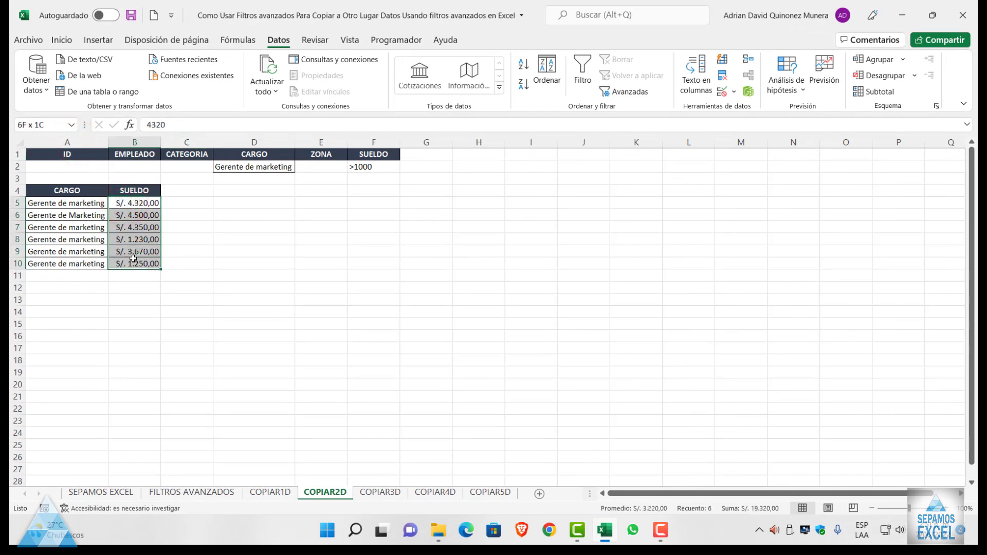
left_click(259, 216)
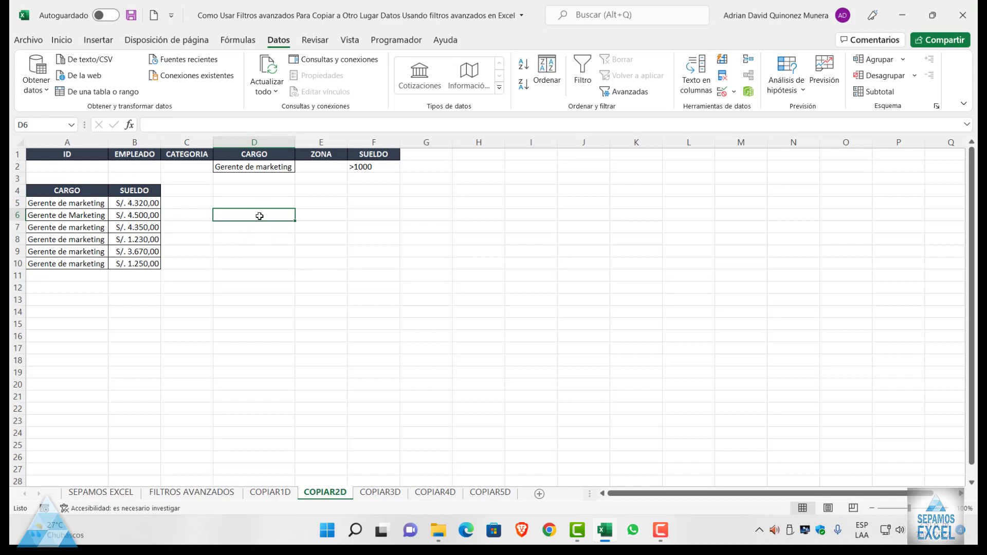
left_click(309, 239)
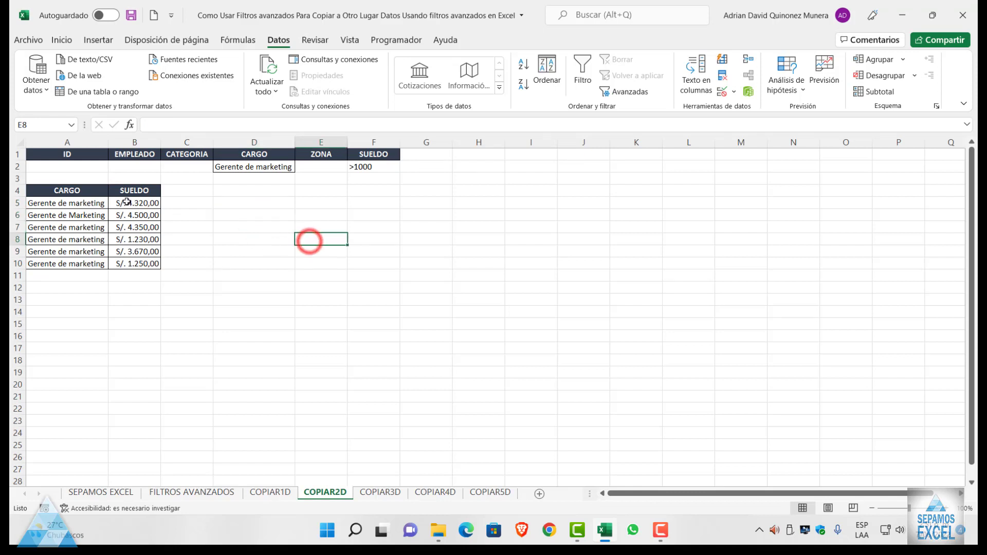
left_click(273, 493)
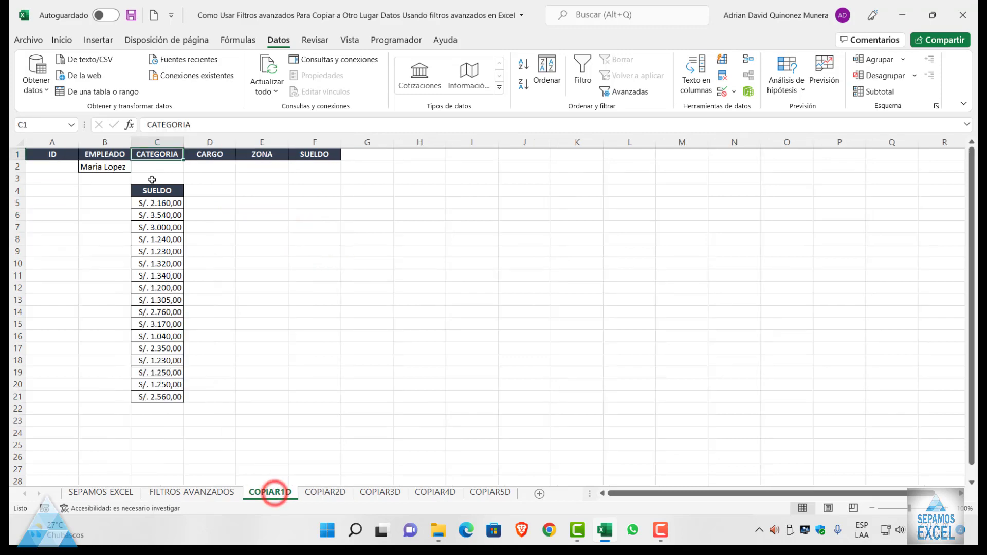
left_click(325, 491)
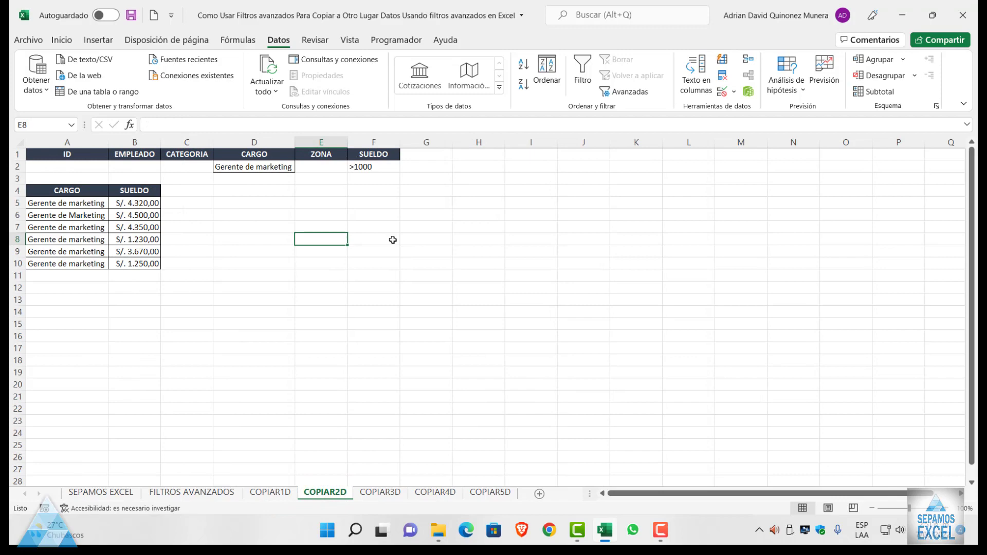
Step: On COPIAR3D, copy the CATEGORIA heading from C1 into A4
left_click(384, 494)
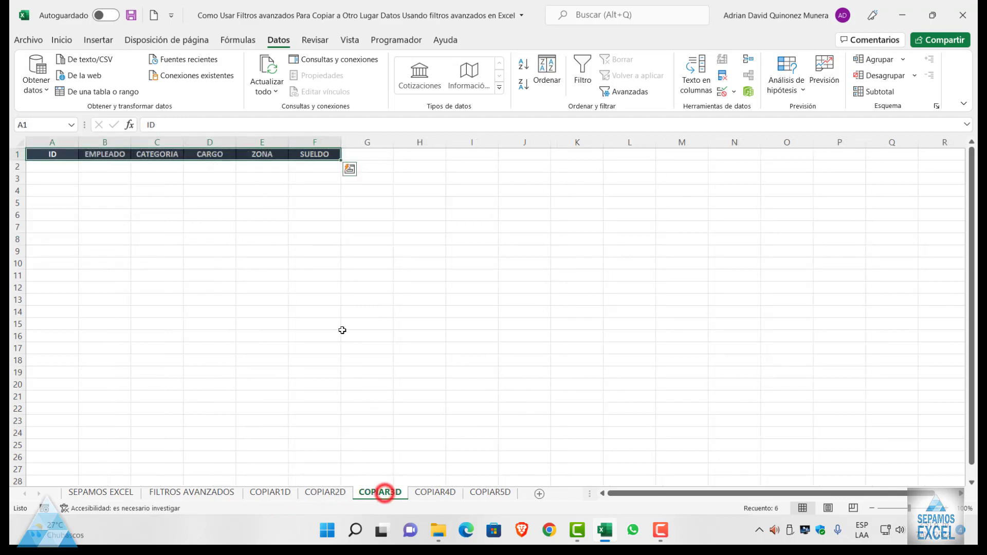
left_click(305, 252)
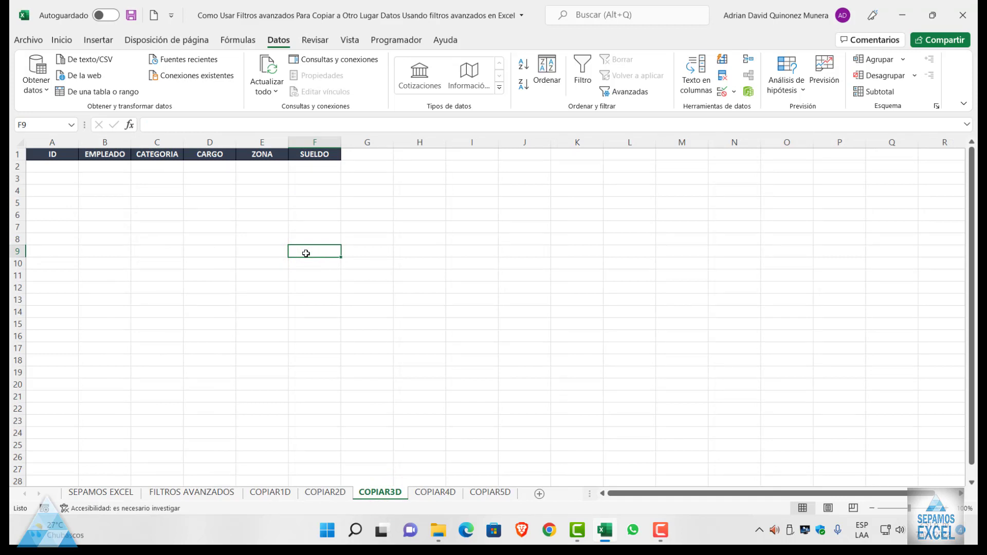
left_click(152, 160)
key("ctrl+c")
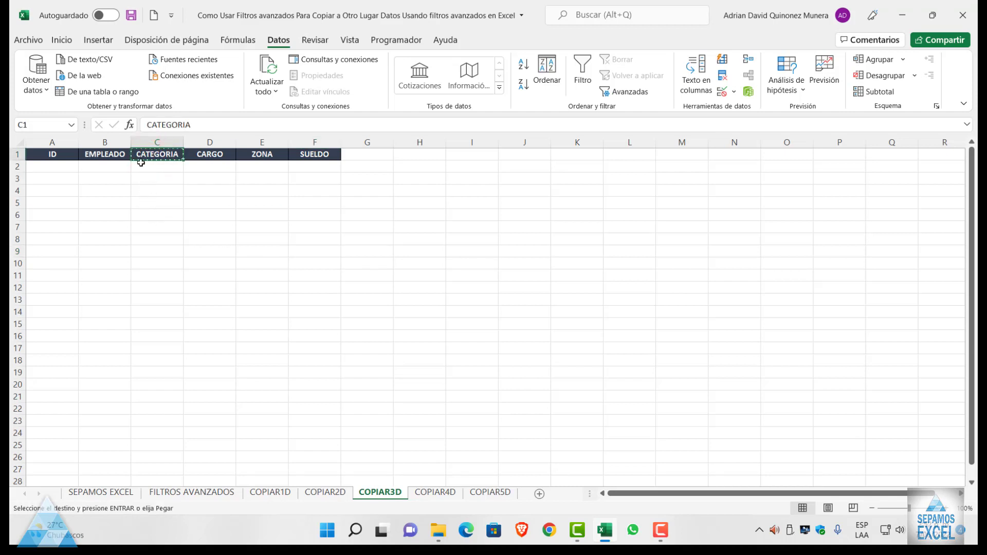
left_click(58, 192)
key("ctrl+v")
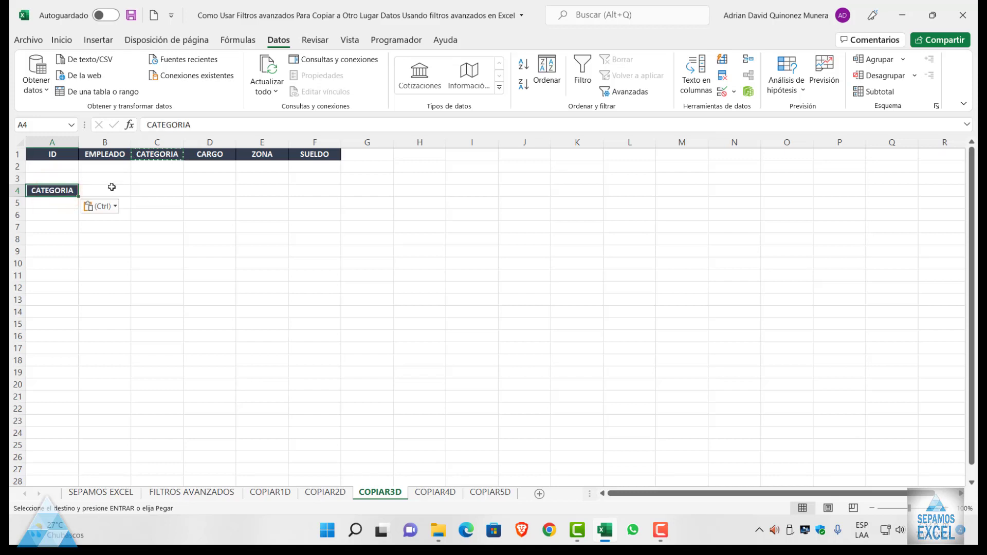
key("Escape")
Step: Copy the ZONA heading from E1 into B4 and SUELDO from F1 into C4
left_click(254, 155)
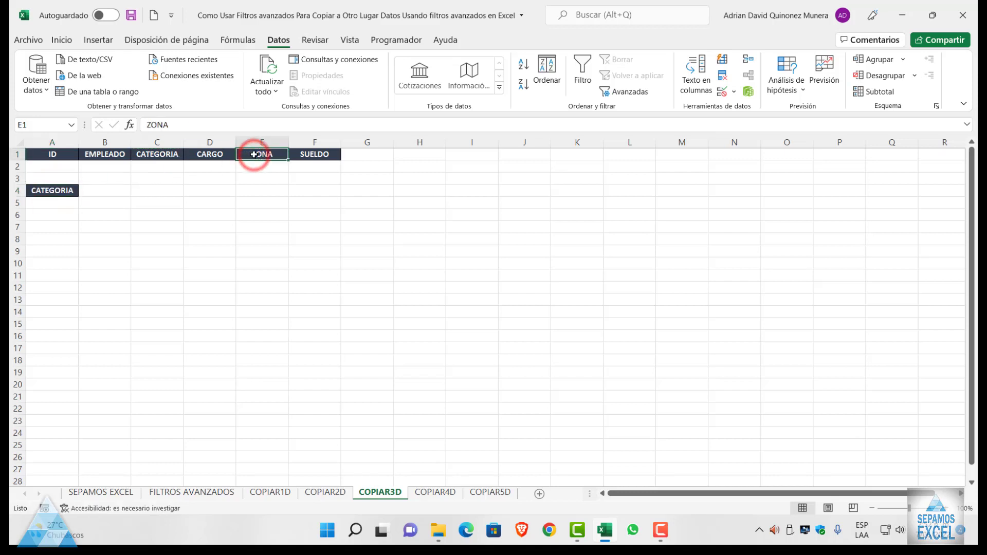
key("ctrl+c")
left_click(96, 186)
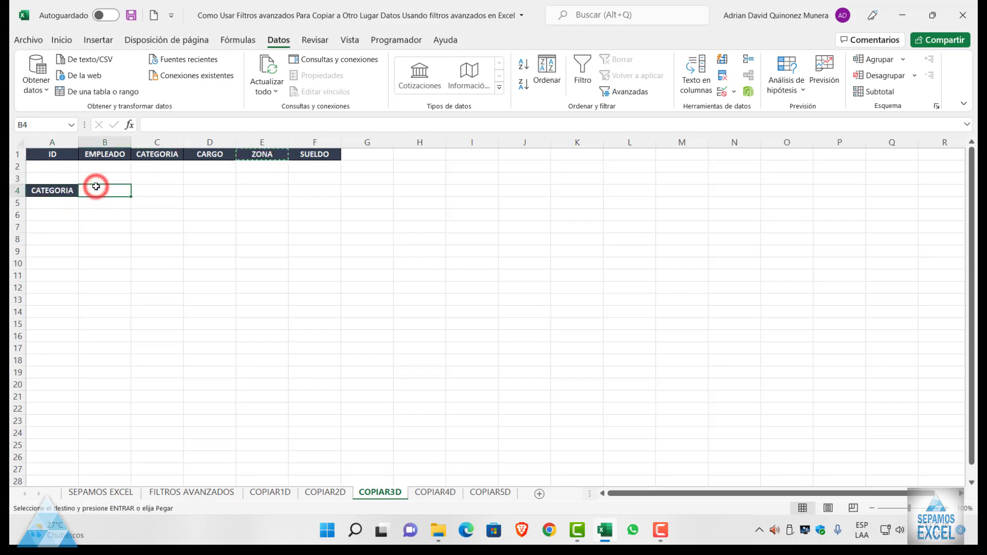
key("ctrl+v")
left_click(301, 155)
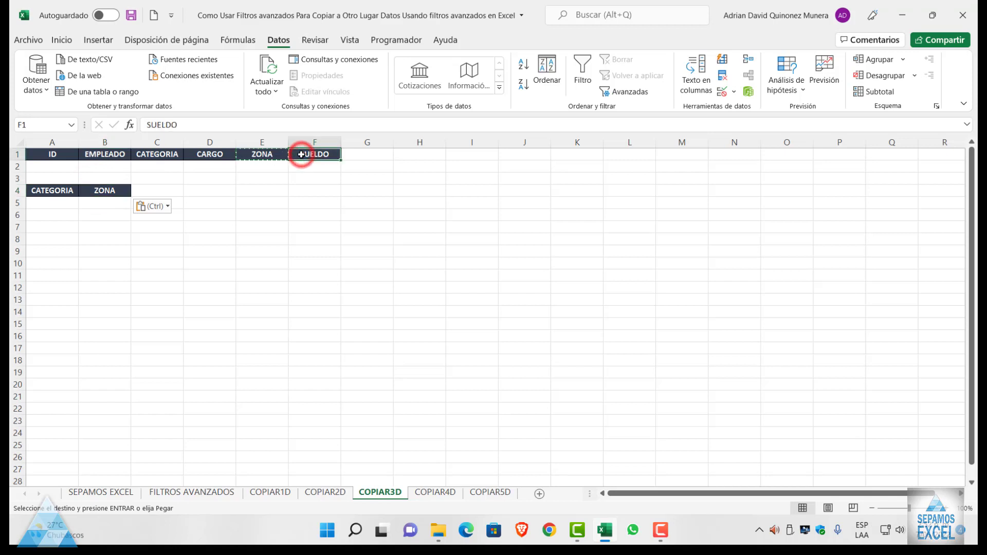
key("ctrl+c")
left_click(158, 190)
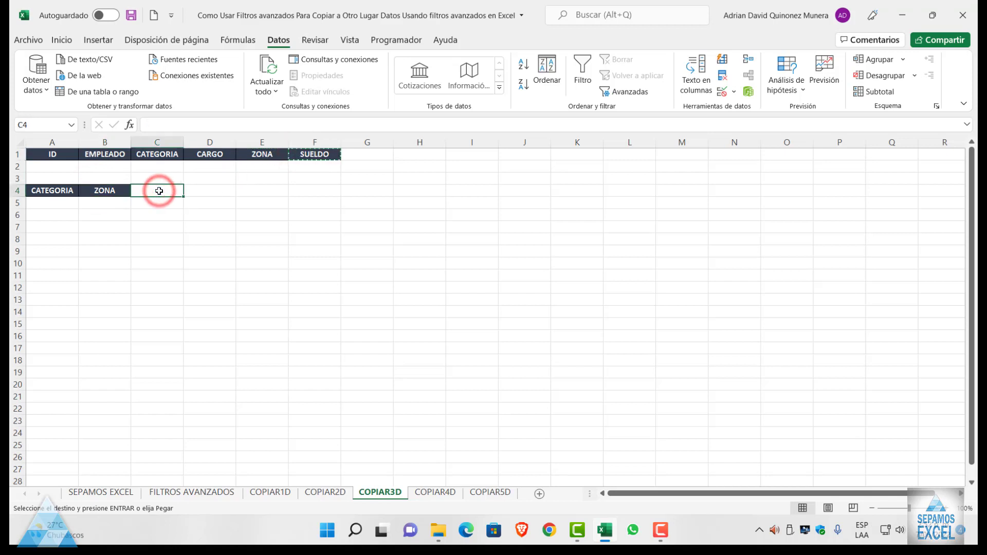
key("ctrl+v")
left_click(336, 194)
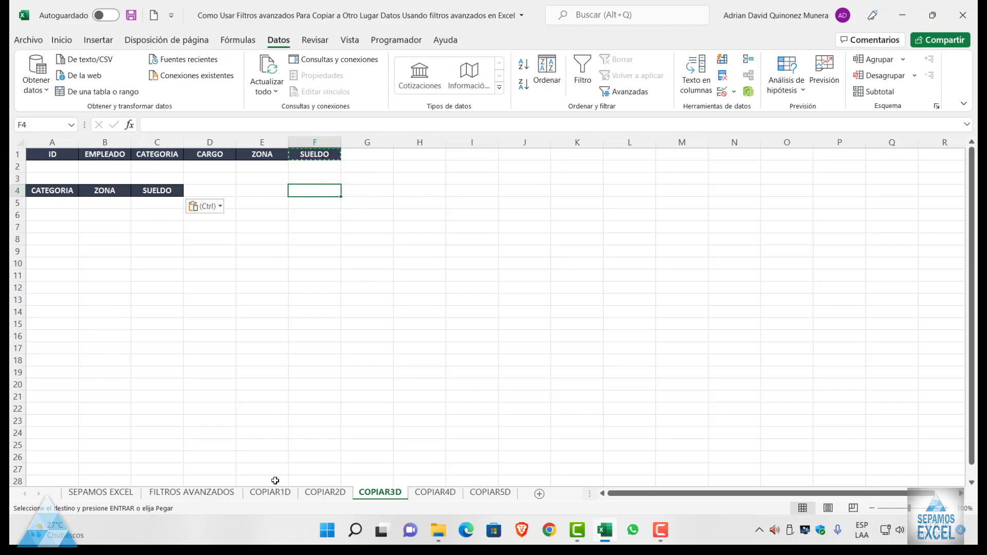
Step: Review the data on FILTROS AVANZADOS, then return to COPIAR3D and select C2
left_click(197, 492)
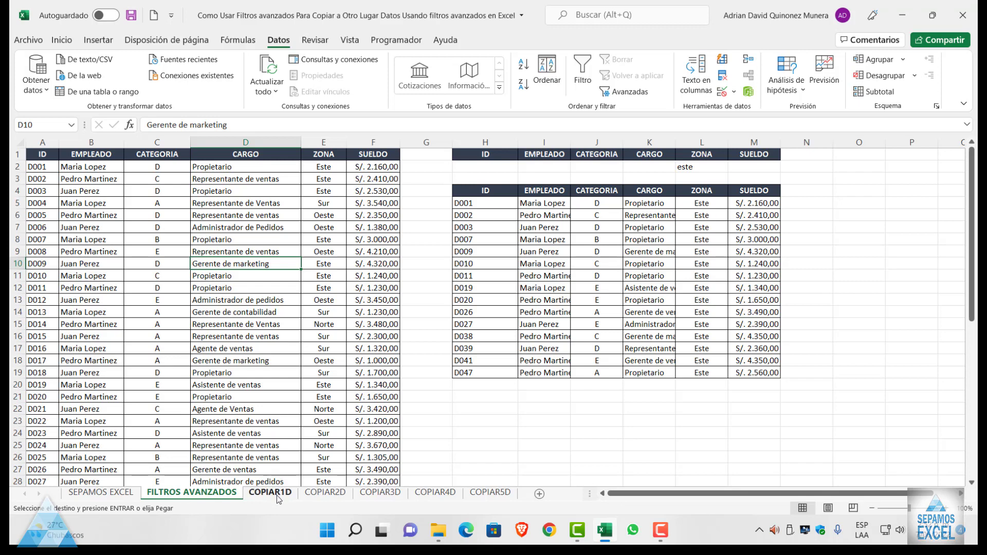
left_click(380, 492)
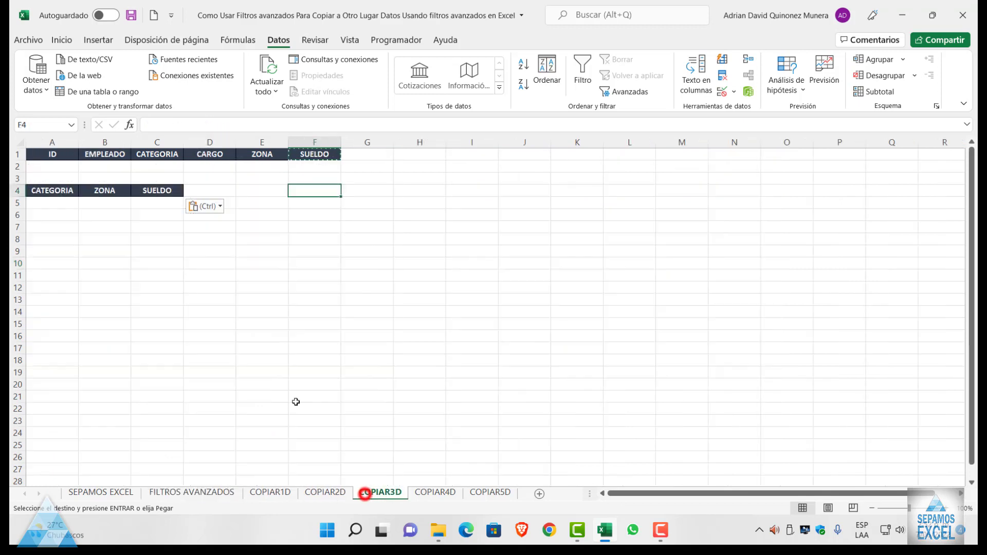
left_click(167, 165)
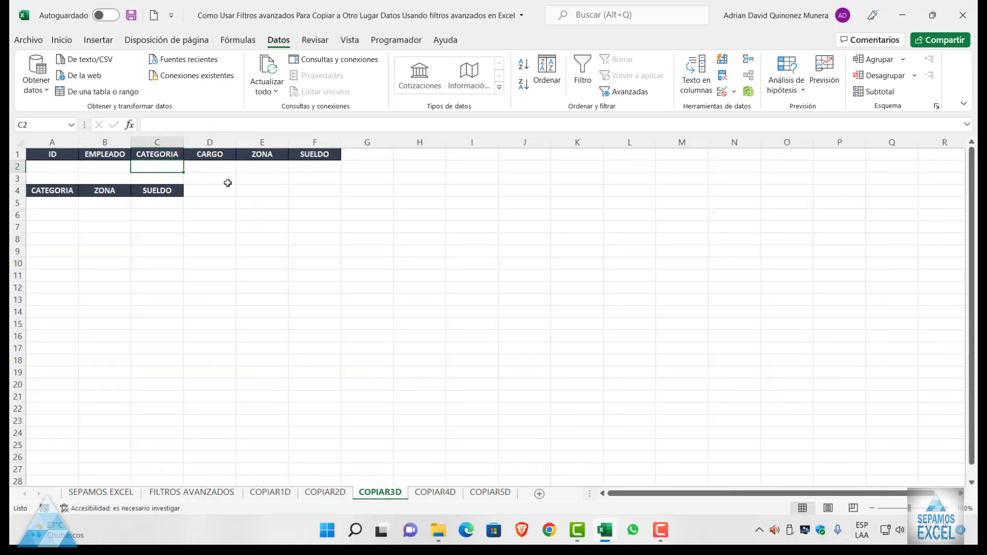
Step: Enter criteria A under CATEGORIA, NORTE under ZONA and >2000 under SUELDO in row 2
type("A")
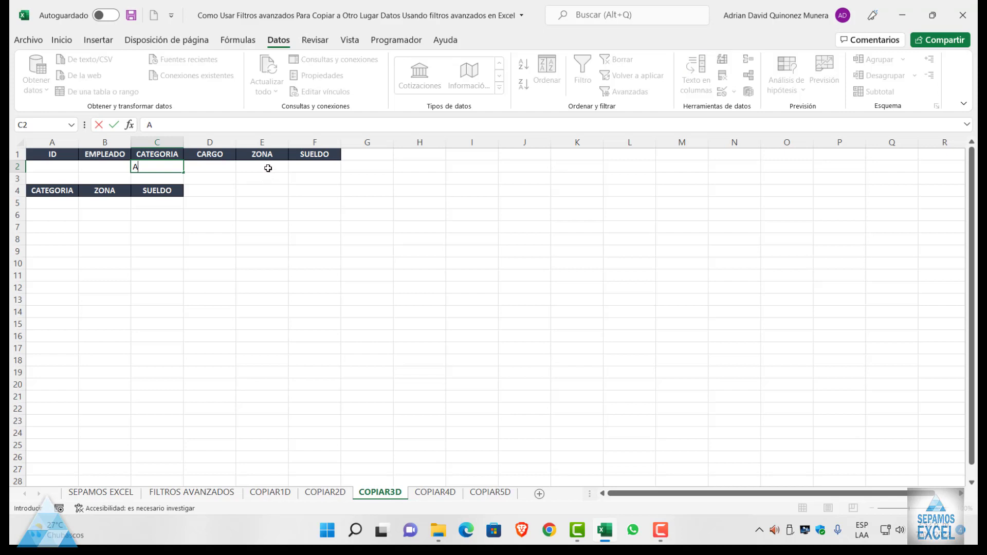
left_click(268, 168)
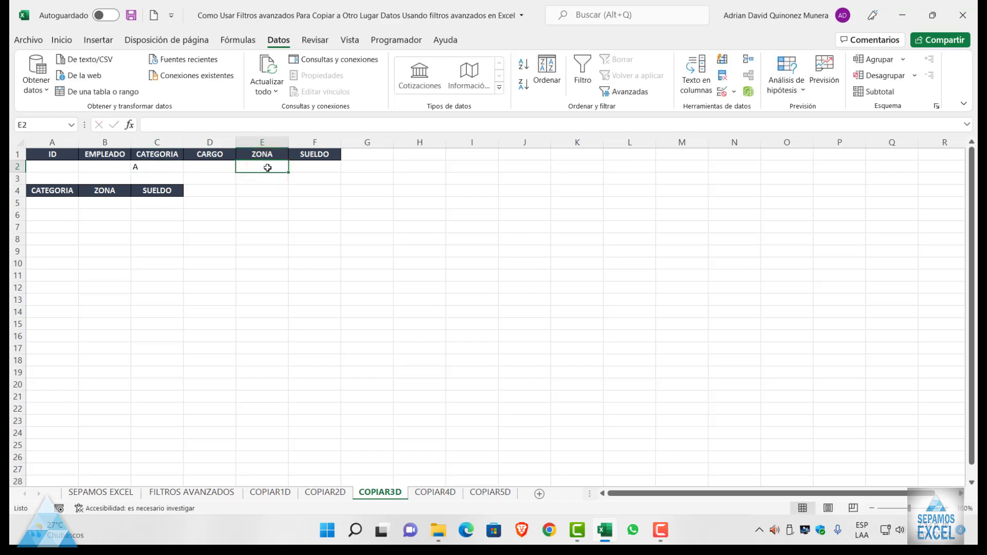
type("NORTE")
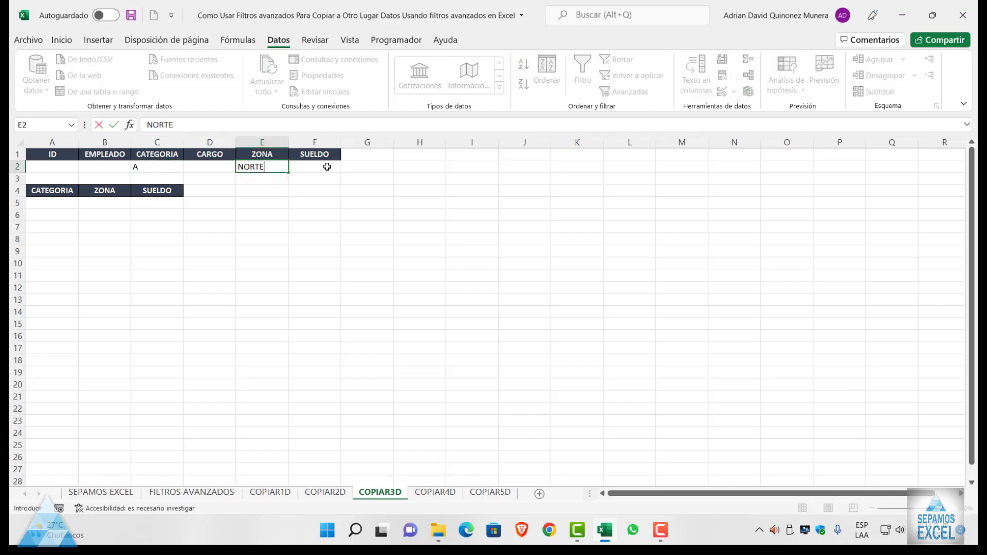
left_click(327, 167)
type("<")
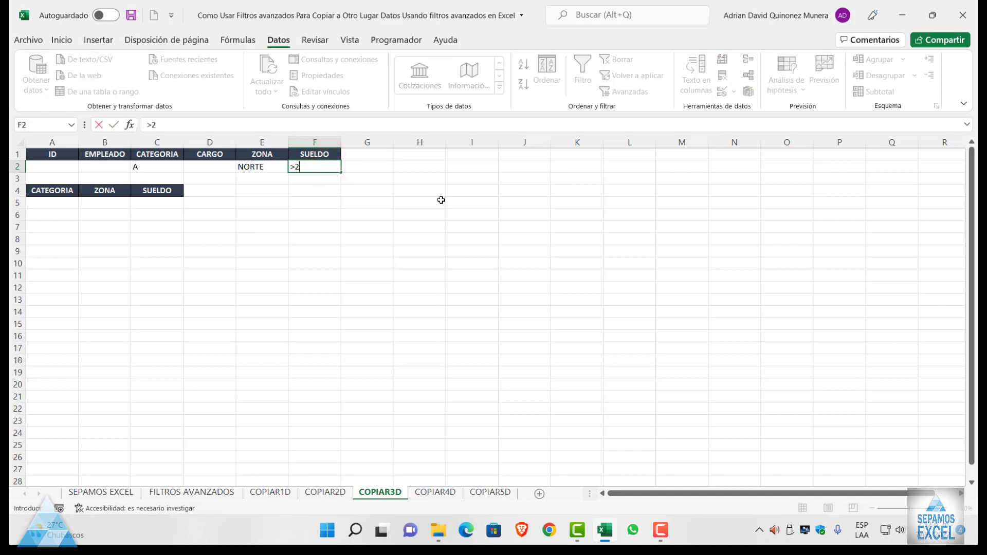
type("000")
left_click(441, 200)
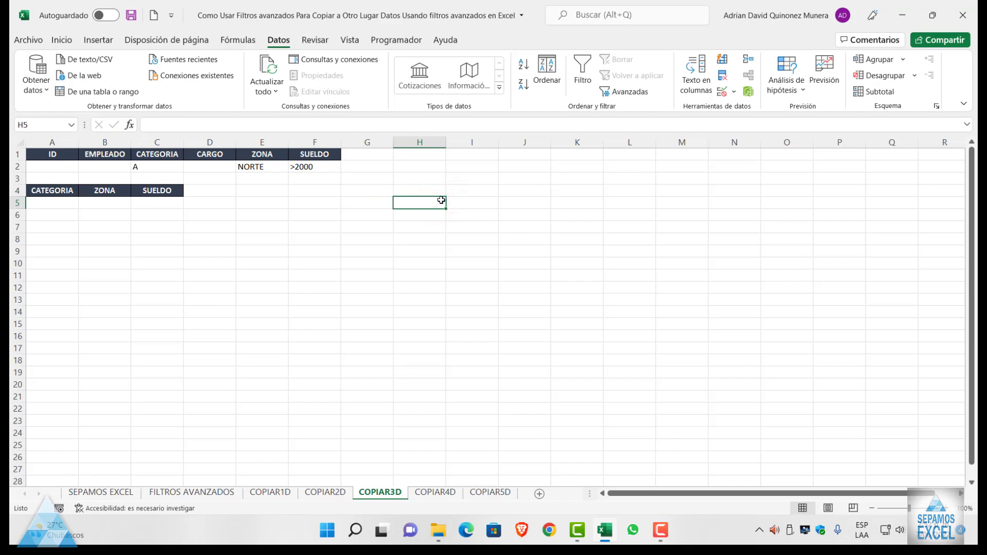
left_click(160, 155)
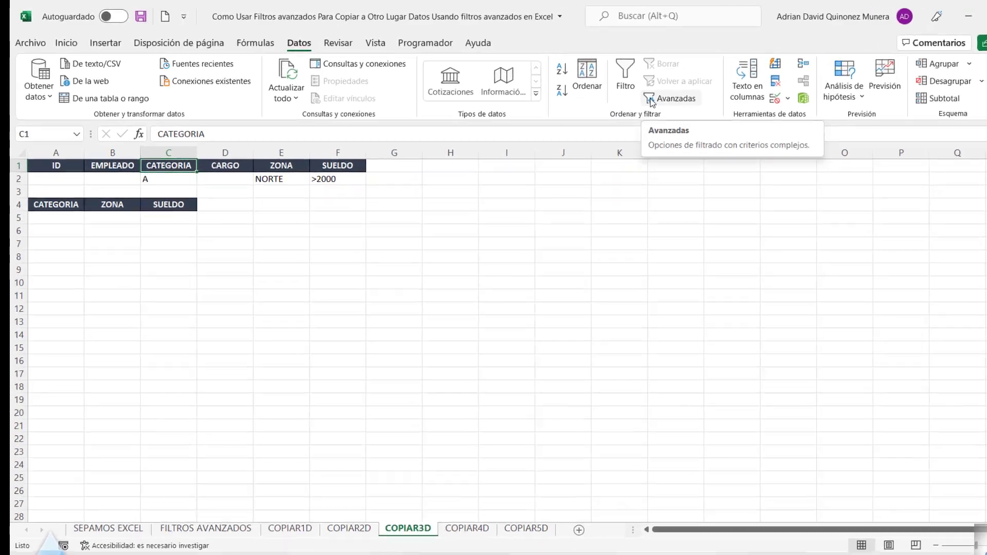
Step: Set Advanced Filter: list 'FILTROS AVANZADOS'!A1:F51, copy elsewhere, criteria C1:F2, destination A4:C4
left_click(625, 92)
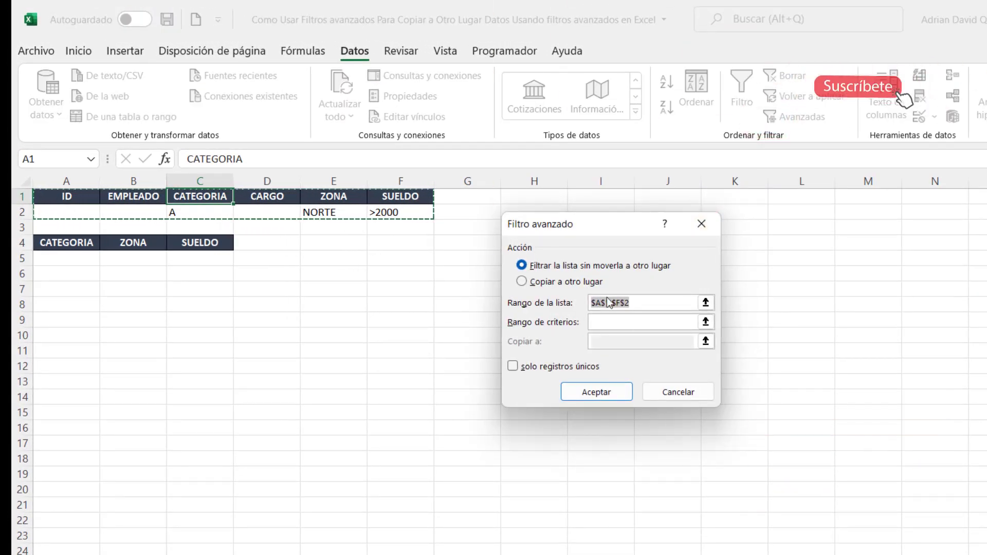
key("Delete")
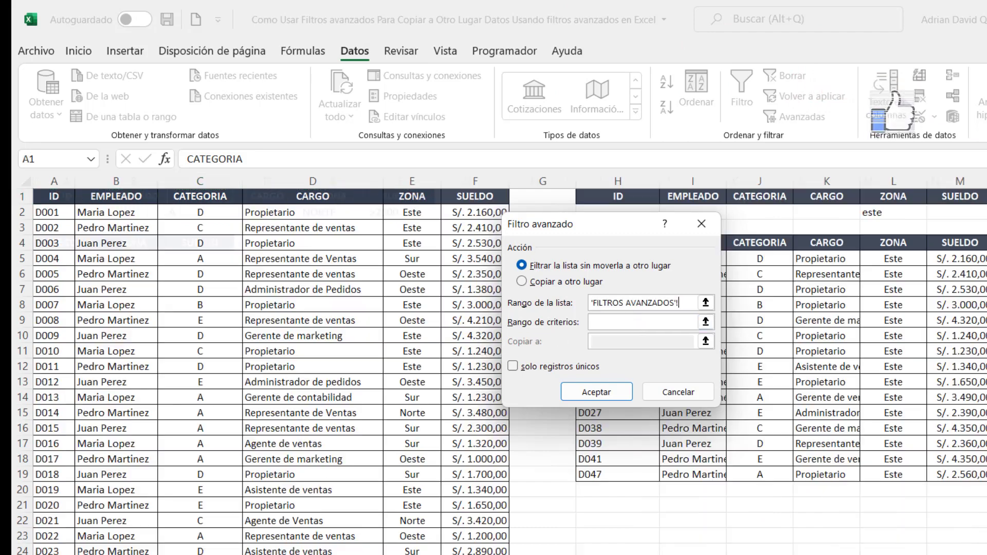
left_click_drag(55, 200, 475, 553)
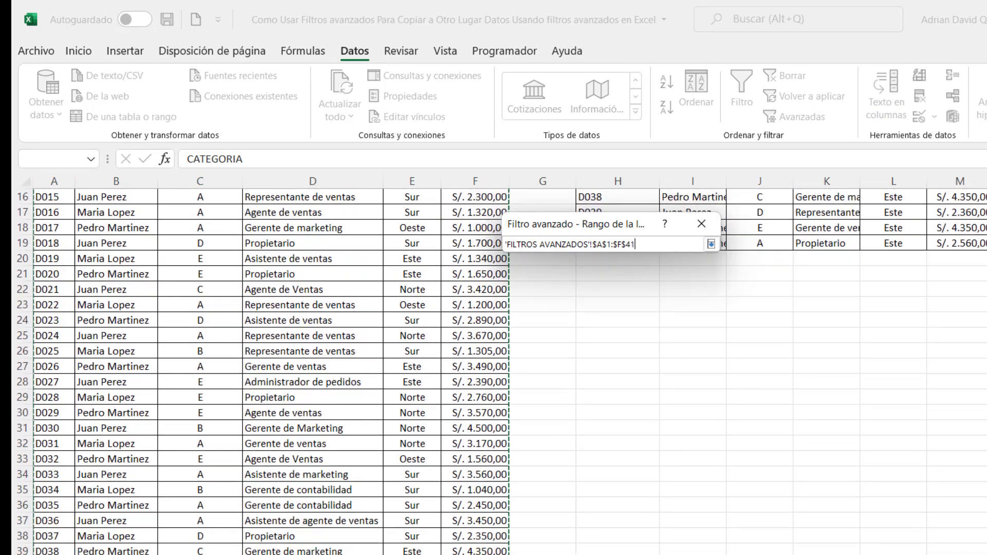
mouse_move(466, 525)
left_mouse_down()
mouse_move(475, 552)
mouse_move(461, 542)
left_mouse_up()
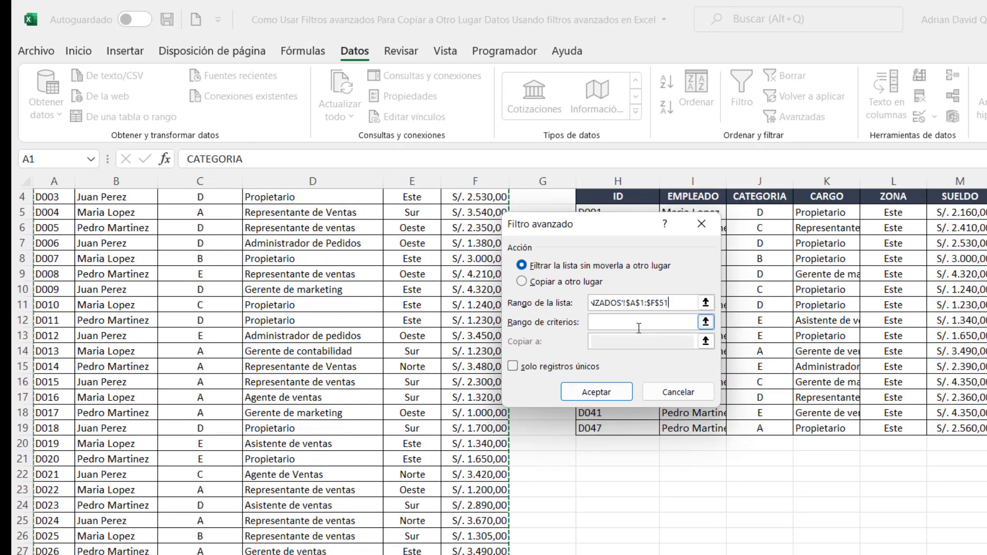
left_click(637, 326)
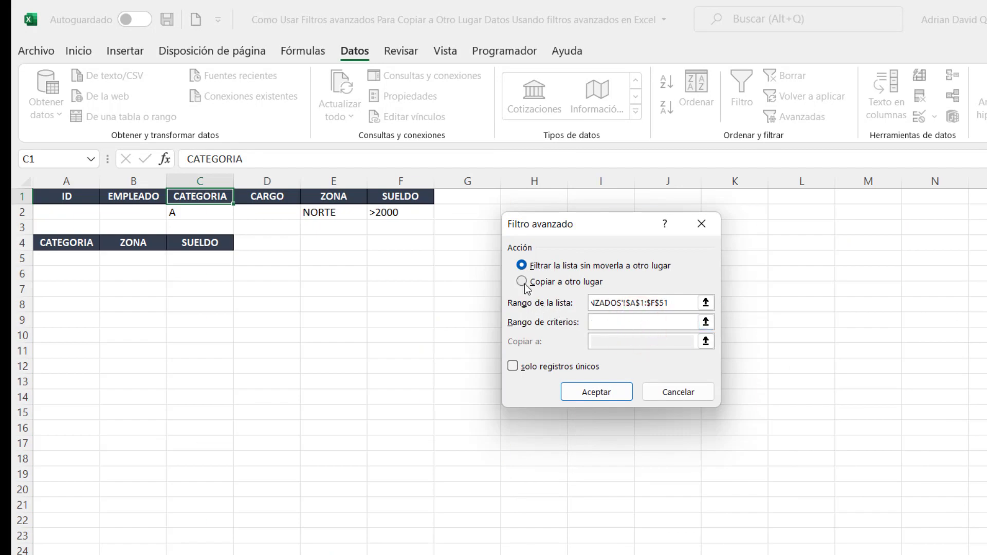
left_click(523, 282)
left_click(613, 323)
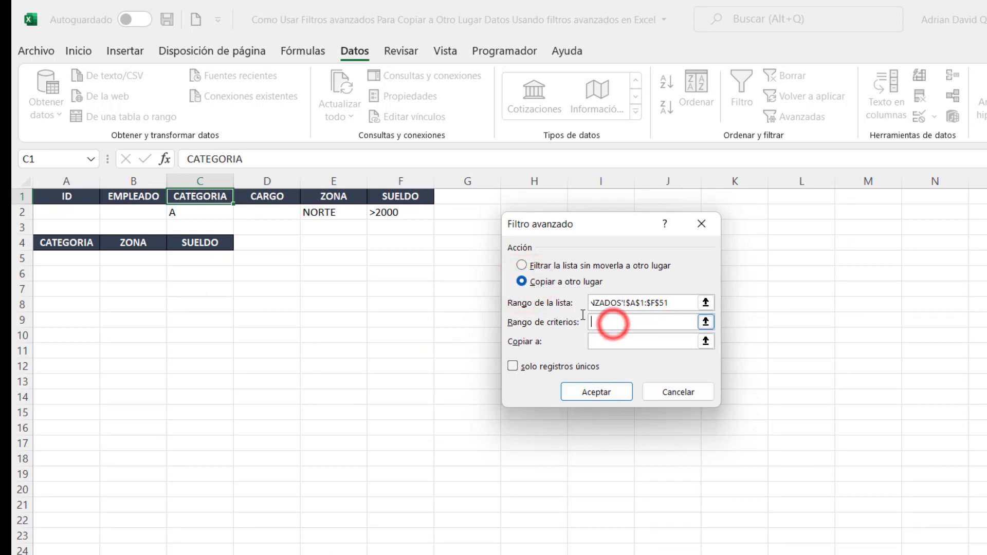
left_click_drag(190, 199, 410, 210)
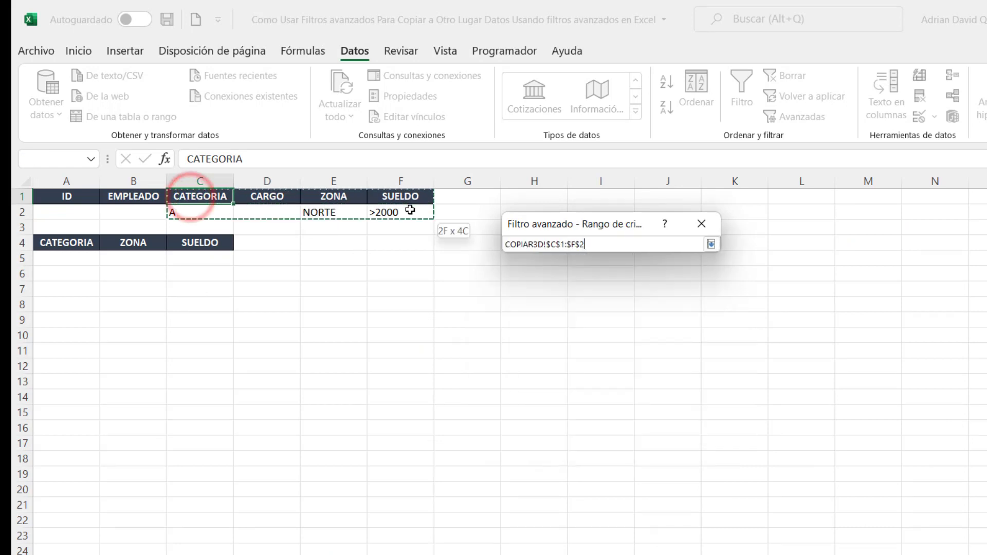
left_click(617, 340)
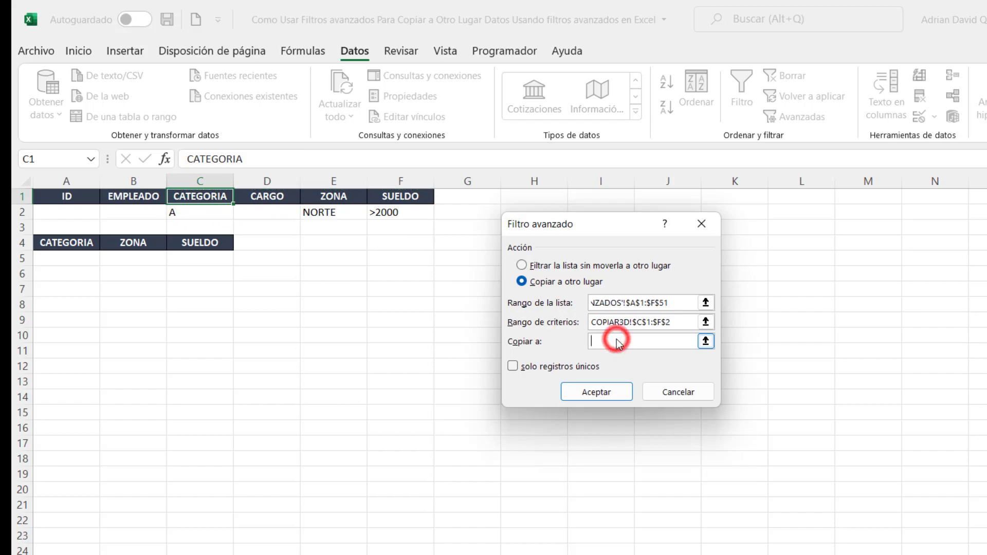
left_click_drag(70, 244, 206, 243)
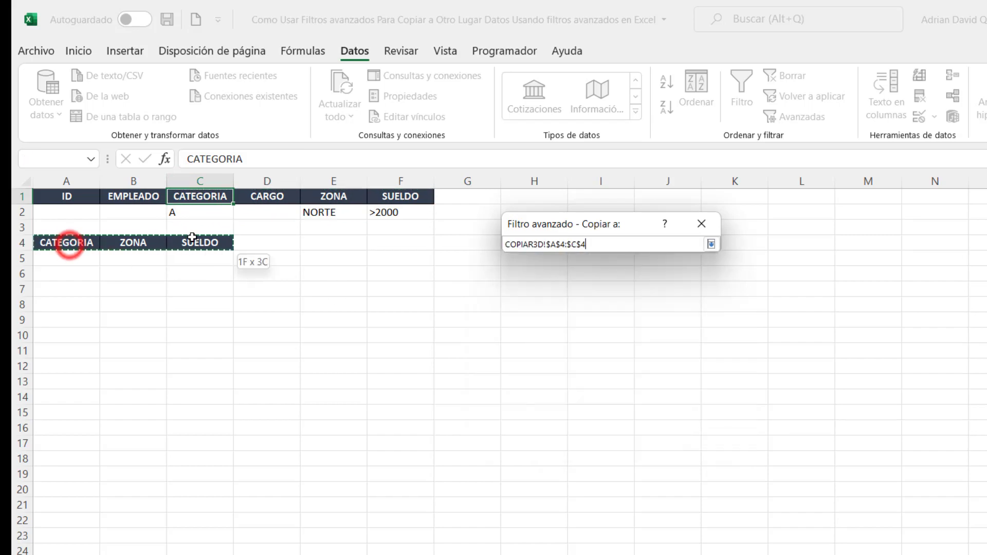
Step: Run the filter to copy three category A, Norte rows over 2000, then review COPIAR1D and COPIAR2D
left_click(582, 393)
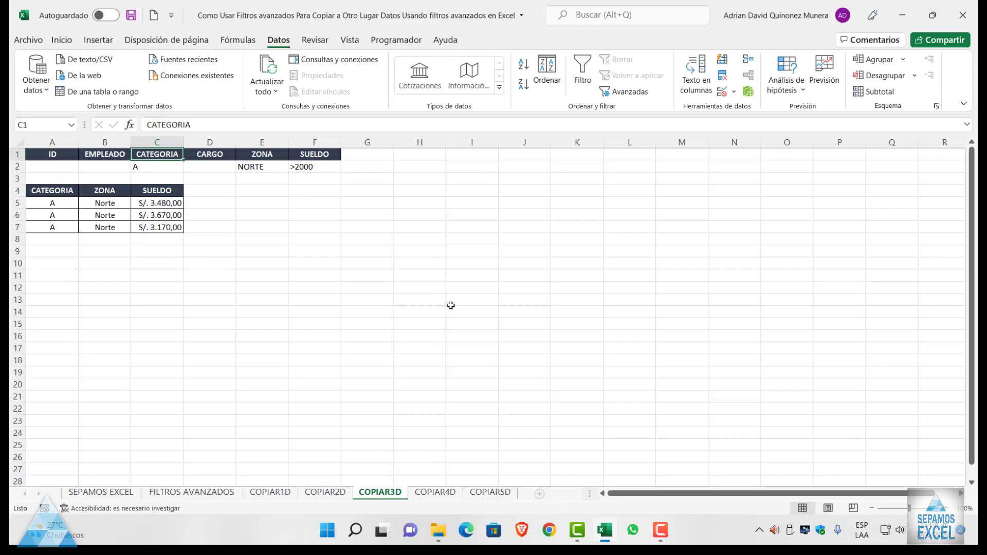
left_click(257, 493)
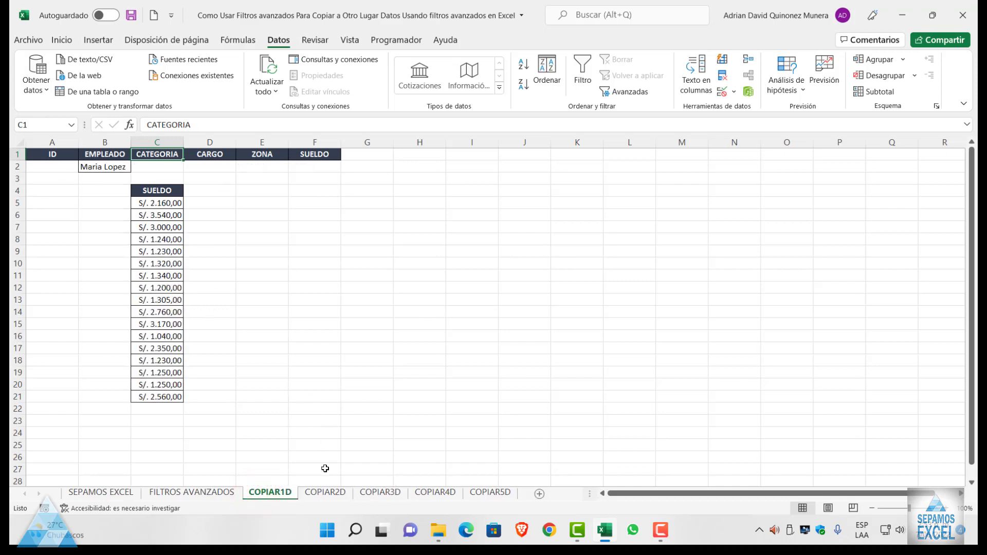
left_click(325, 492)
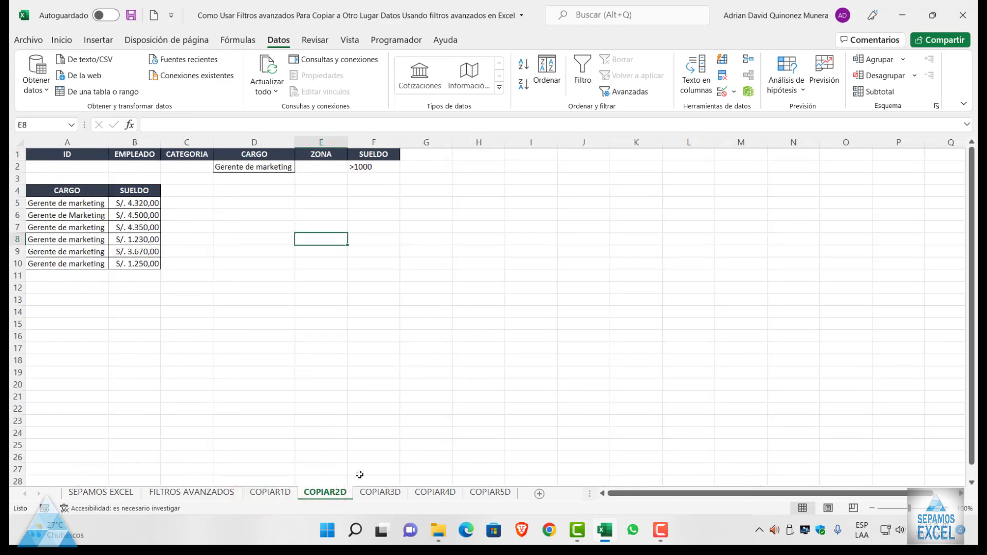
Step: Move via COPIAR3D to the COPIAR4D sheet, which holds only the ID-to-SUELDO header row
left_click(369, 492)
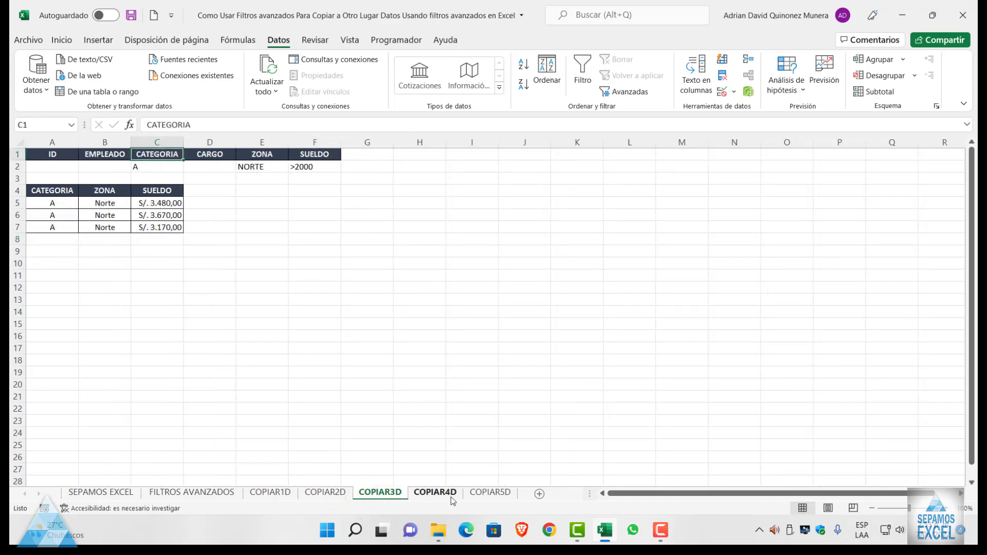
left_click(435, 493)
left_click(262, 253)
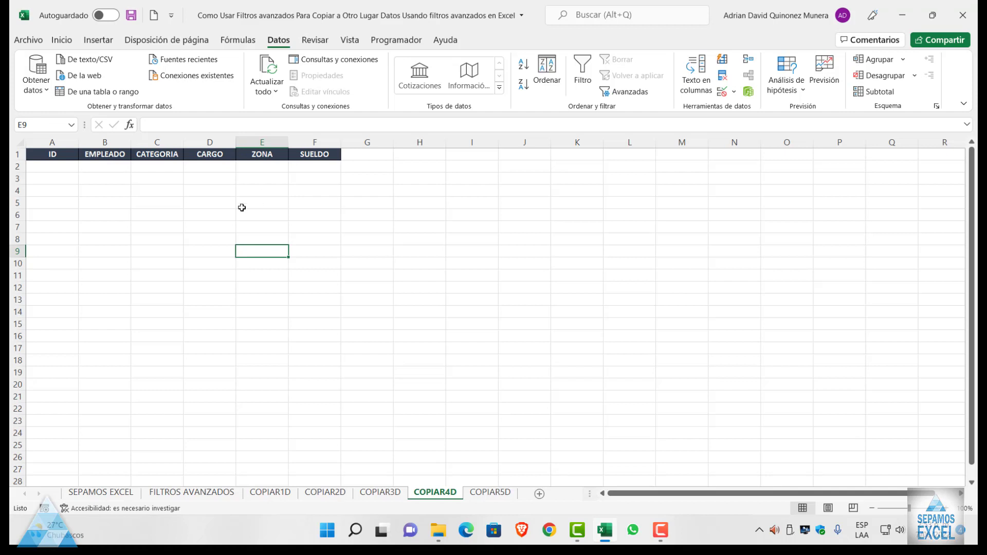
Step: Copy the EMPLEADO heading into A4 and CARGO into B4 on COPIAR4D
left_click(100, 155)
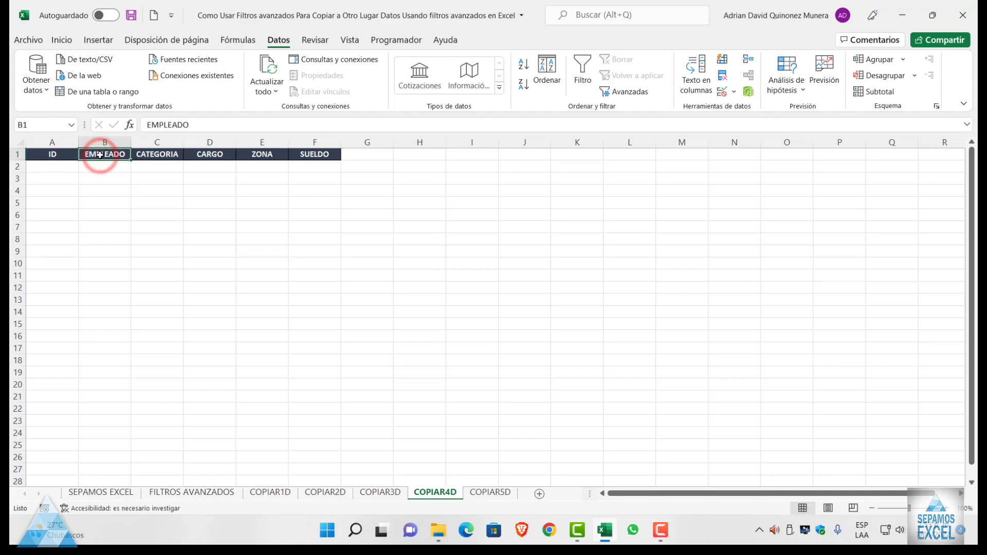
key("ctrl+c")
left_click(44, 190)
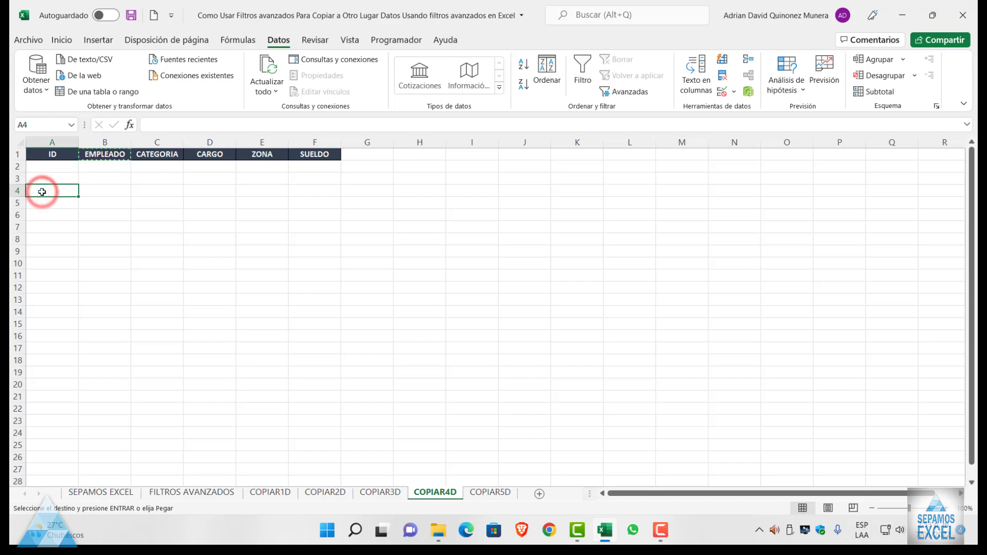
key("ctrl+v")
left_click(212, 153)
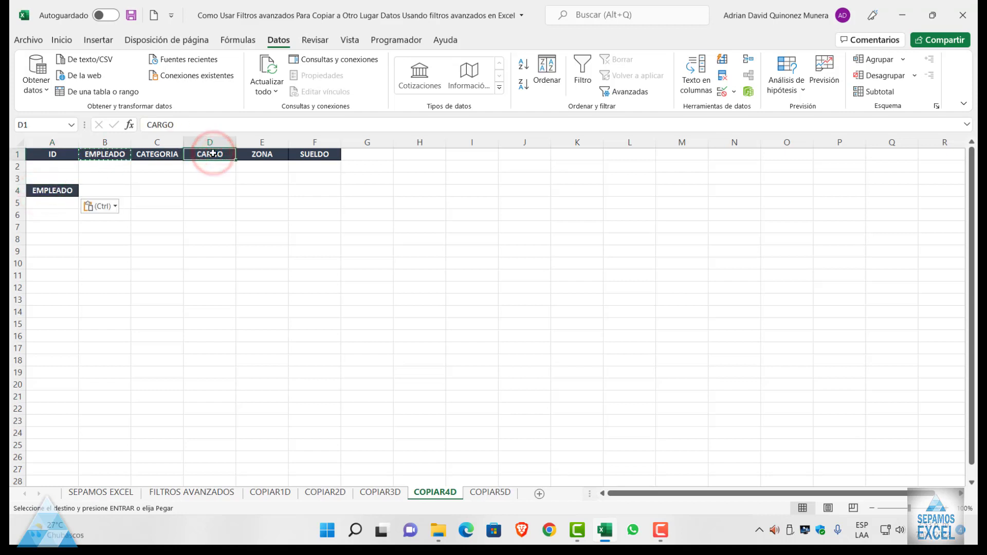
key("ctrl+c")
left_click(105, 190)
key("ctrl+v")
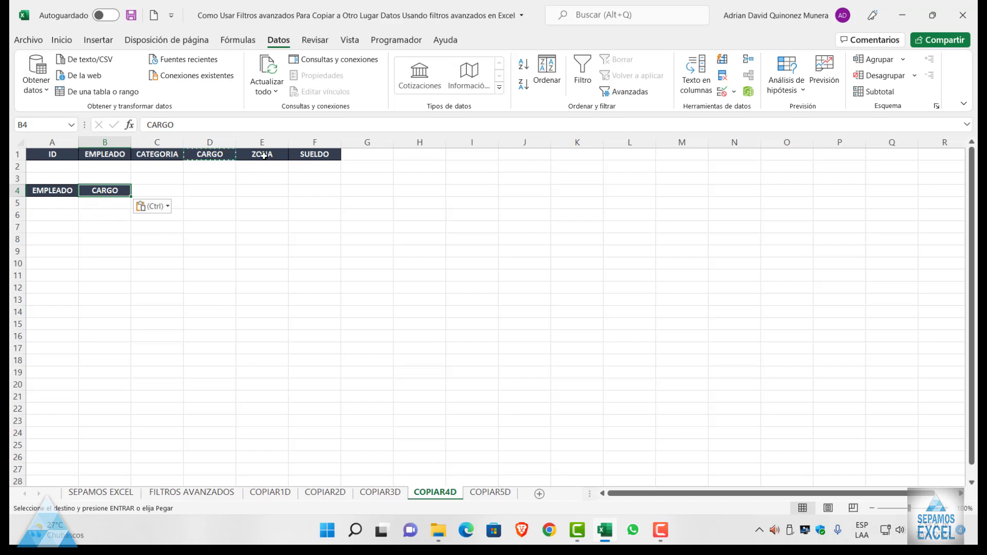
Step: Copy the ZONA heading into C4 and SUELDO into D4, then clear the copy marquee
left_click(263, 154)
key("ctrl+c")
left_click(167, 190)
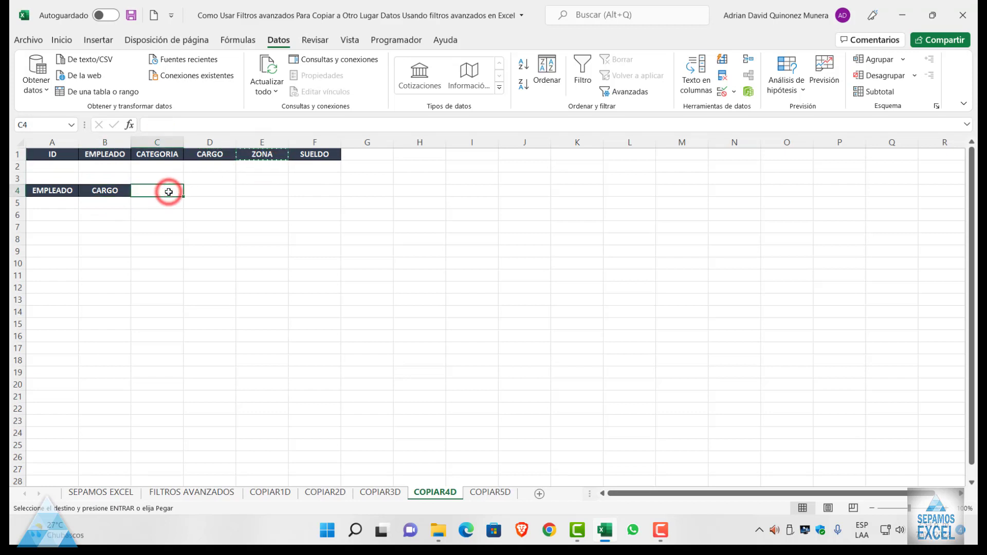
key("ctrl+v")
left_click(305, 153)
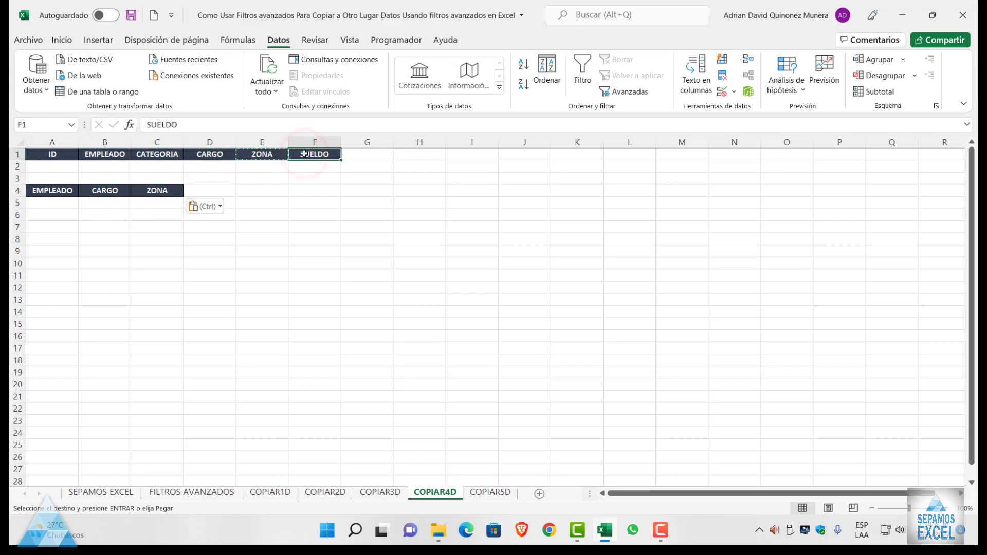
key("ctrl+c")
left_click(202, 190)
key("ctrl+v")
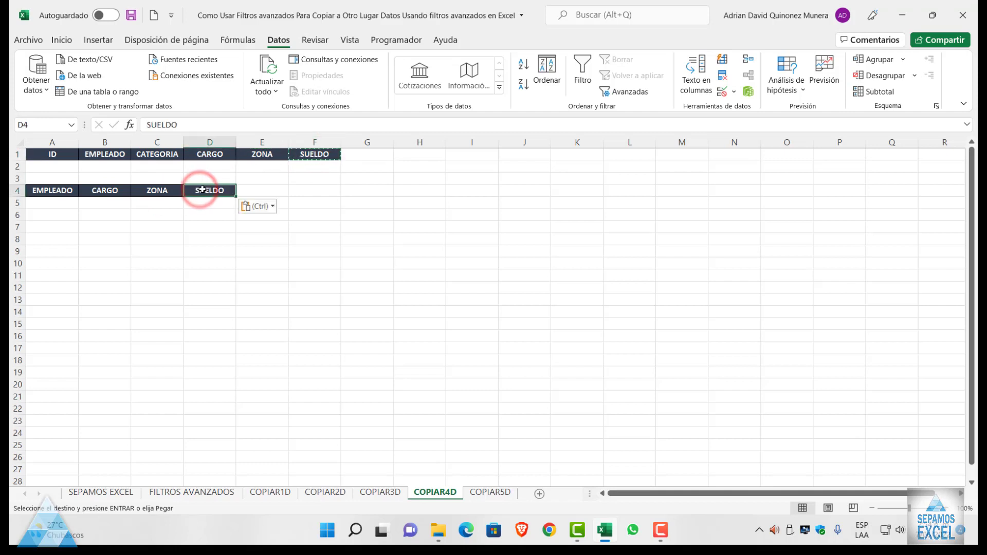
left_click(394, 222)
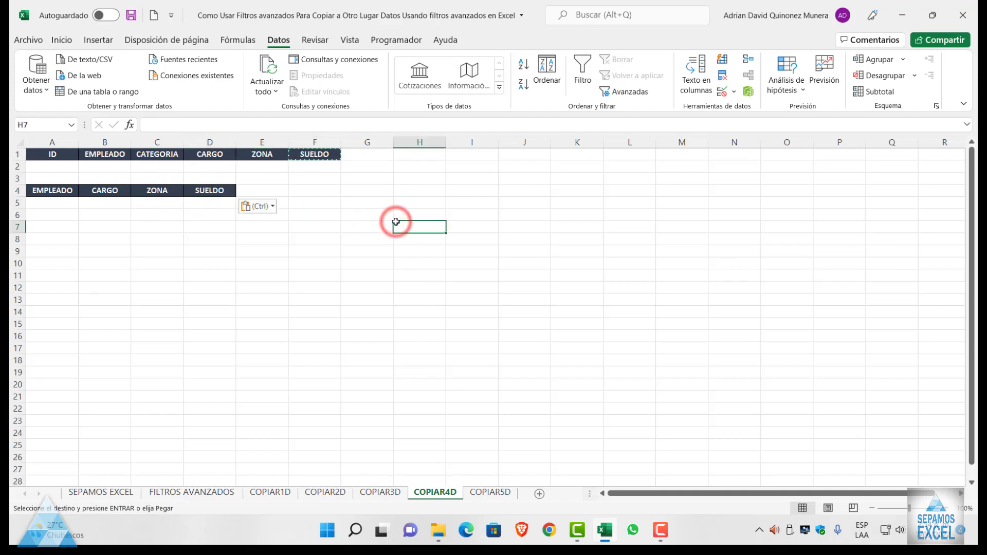
key("Escape")
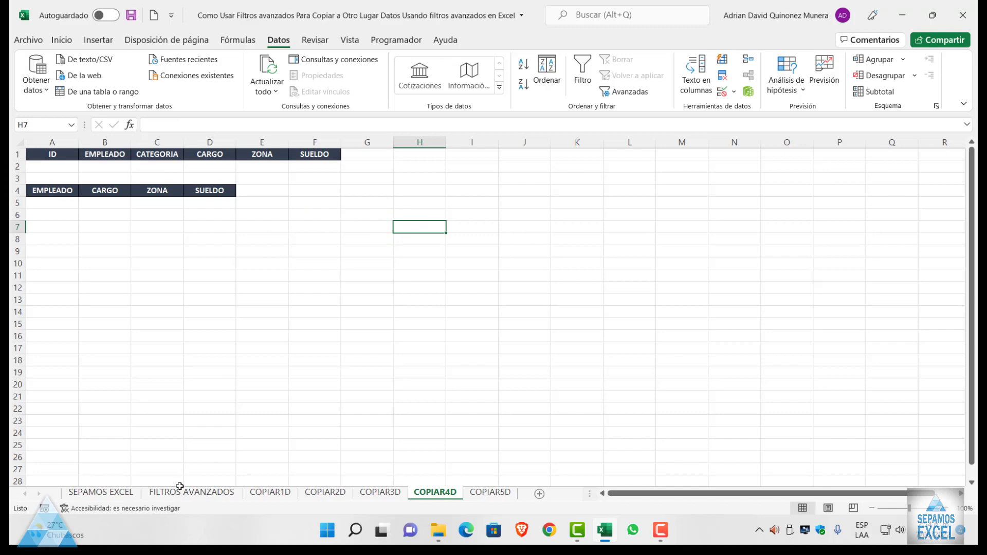
left_click(179, 492)
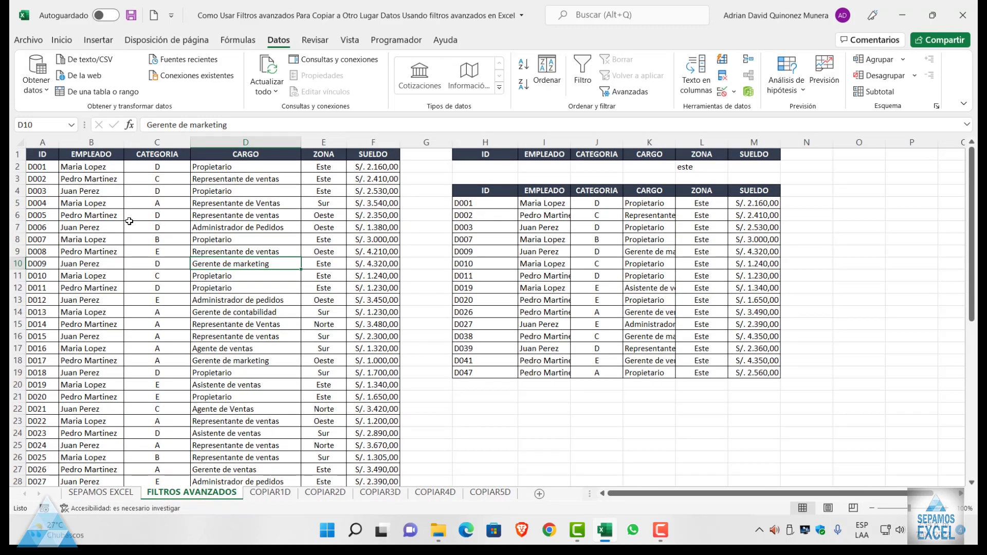
Step: Copy an employee's name from the data sheet into the EMPLEADO criterion cell B2 on COPIAR4D
left_click(103, 194)
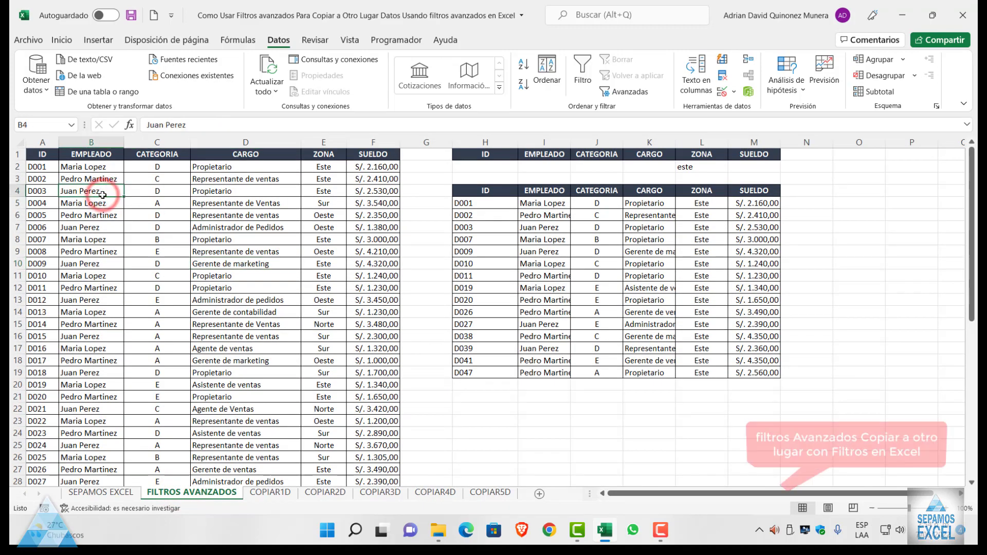
key("ctrl+c")
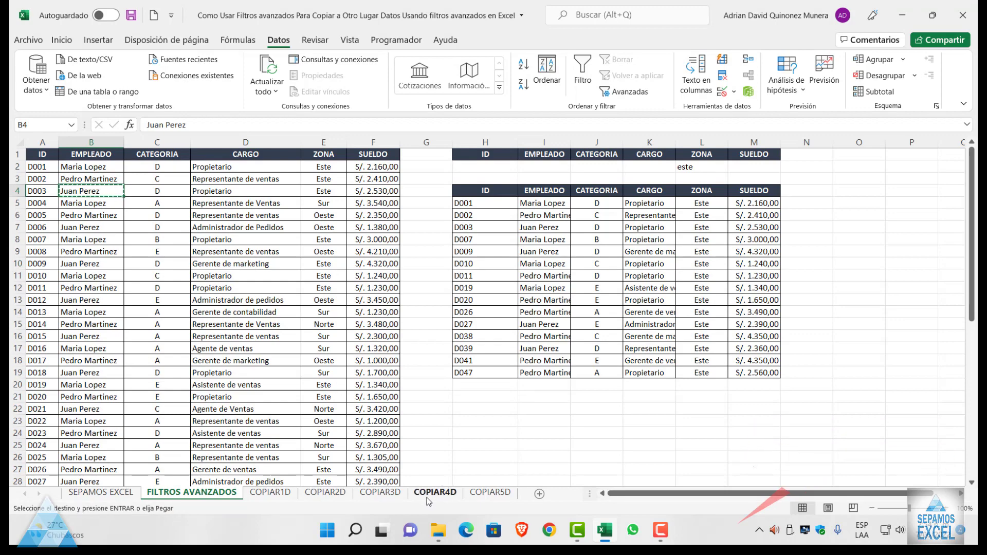
left_click(435, 492)
left_click(101, 166)
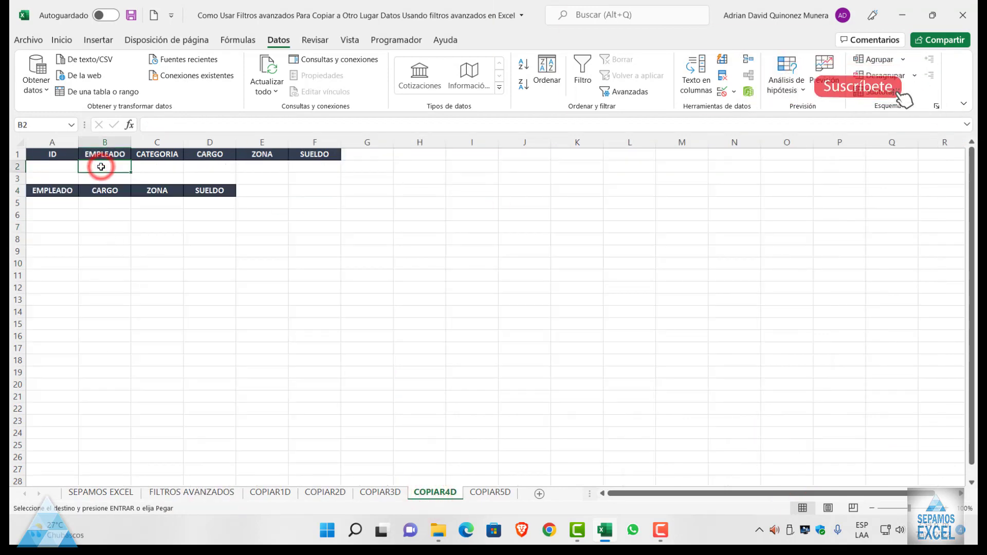
key("ctrl+v")
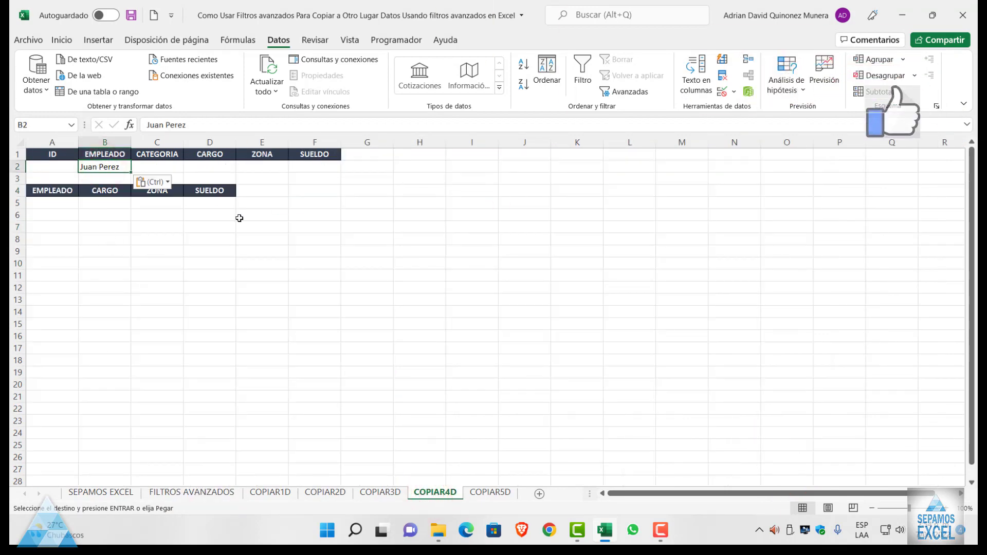
Step: Copy the Propietario job title from FILTROS AVANZADOS into the CARGO criterion cell D2
left_click(215, 492)
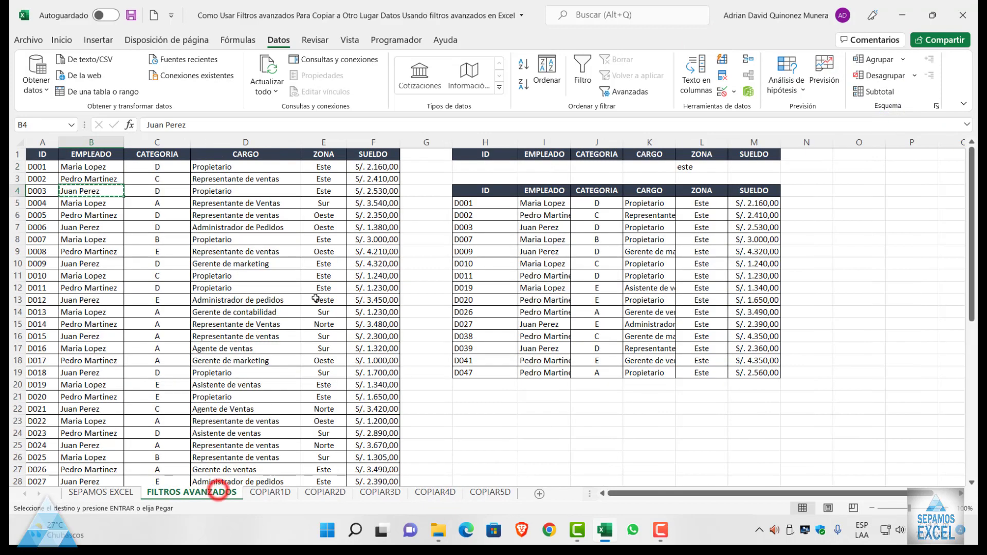
left_click(231, 239)
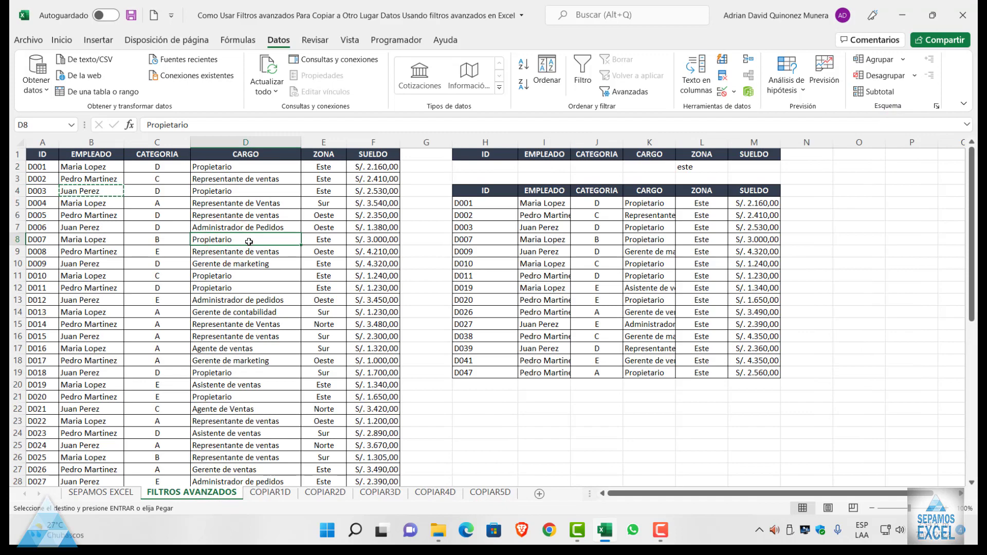
key("ctrl+c")
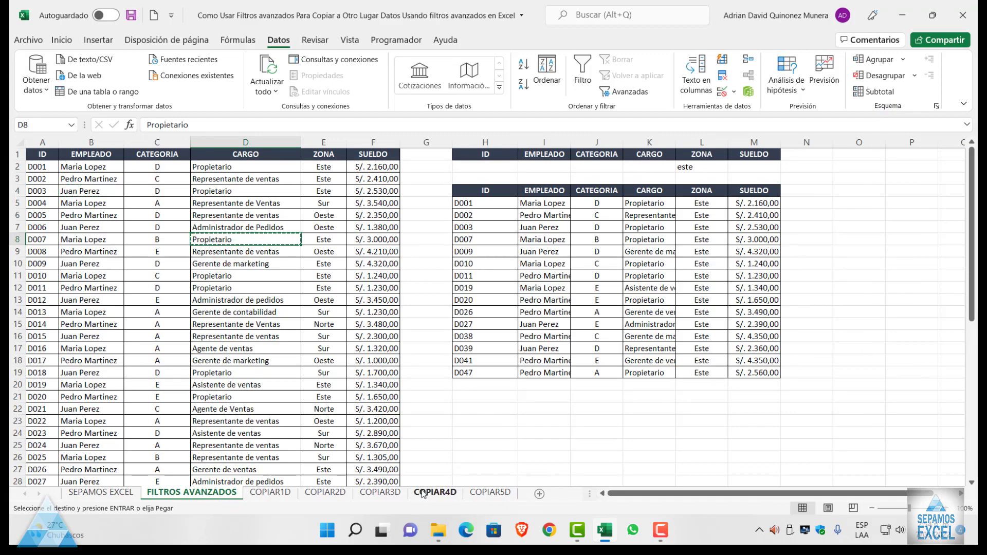
left_click(422, 493)
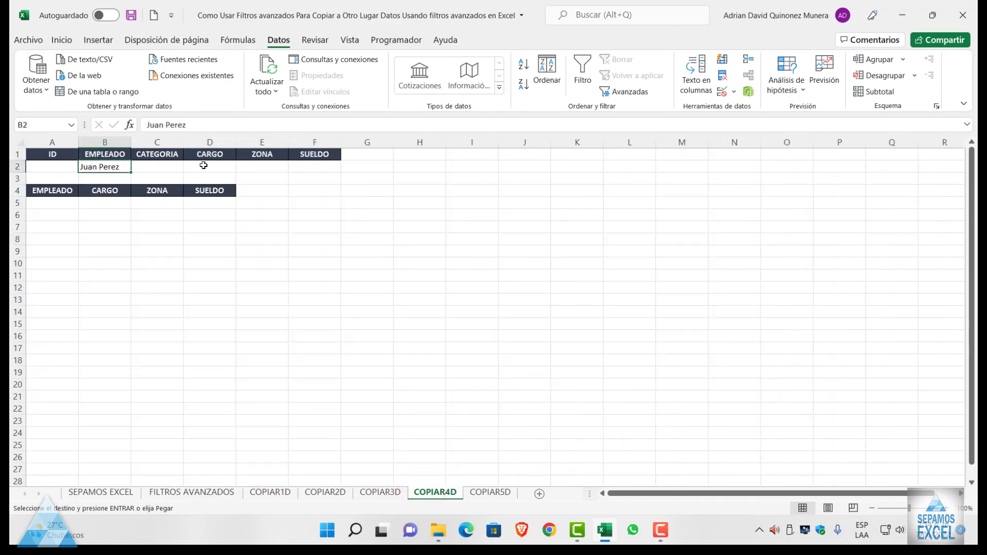
left_click(204, 165)
key("ctrl+v")
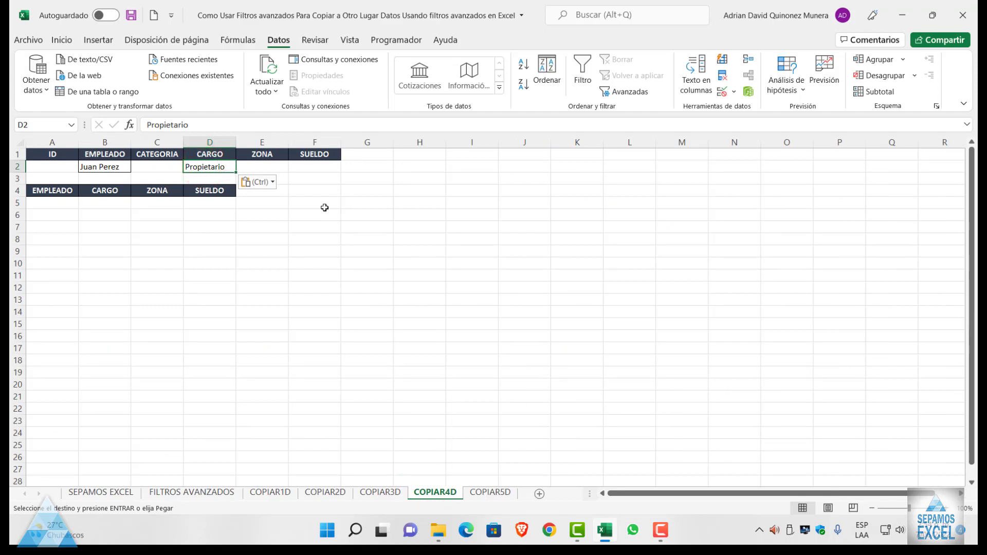
Step: Enter SUR as the ZONA criterion in E2 and <>1500 as the SUELDO criterion in F2
left_click(257, 163)
type("SUR")
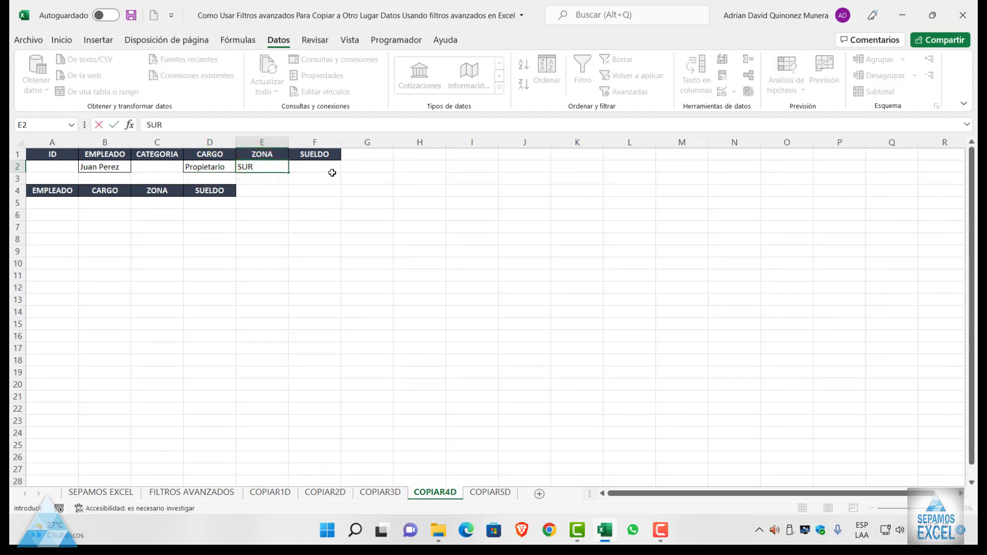
left_click(332, 172)
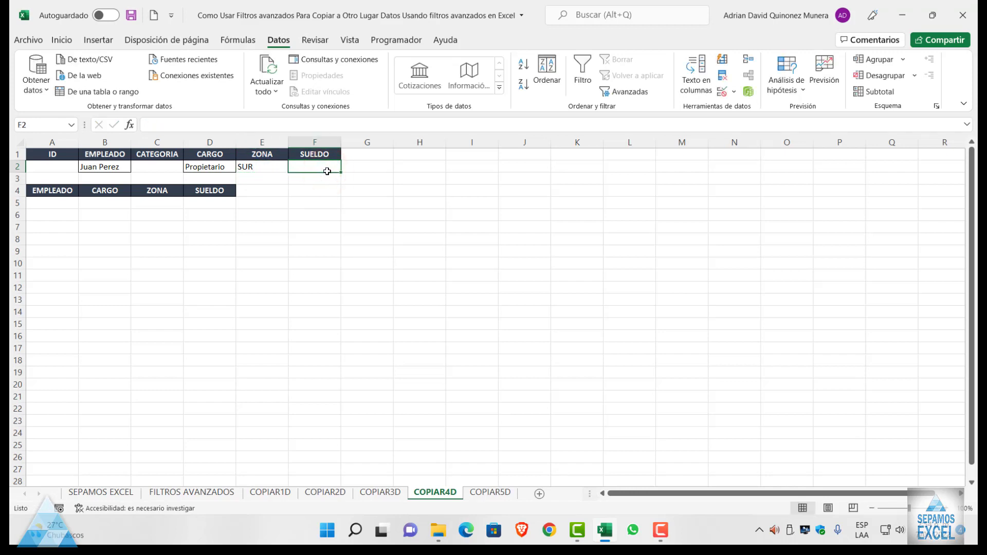
type(">1500")
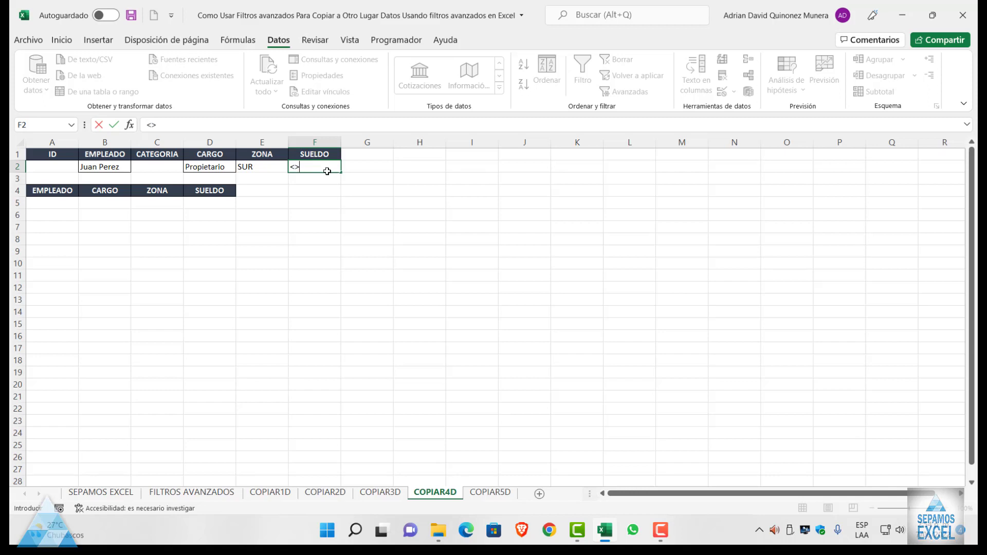
left_click(320, 199)
left_click(300, 168)
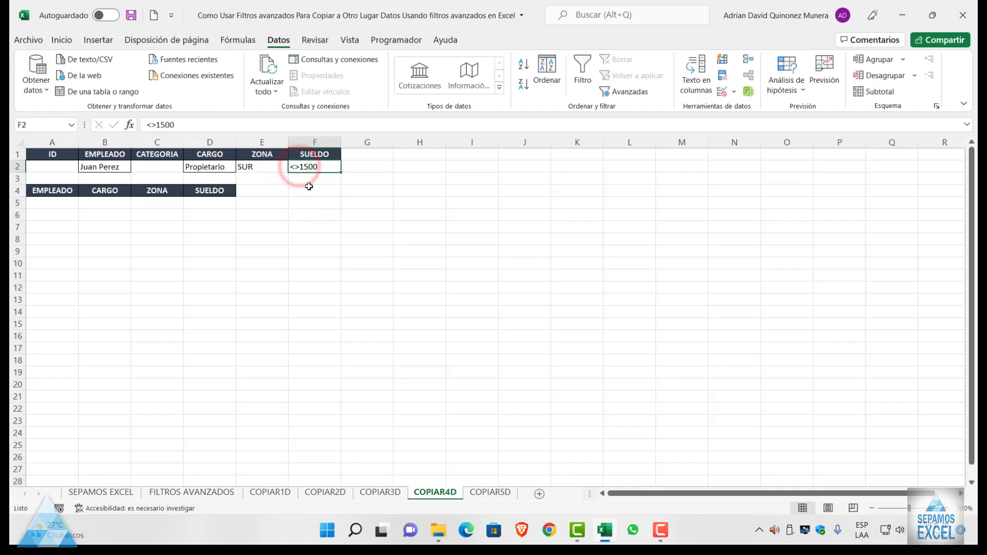
left_click(325, 212)
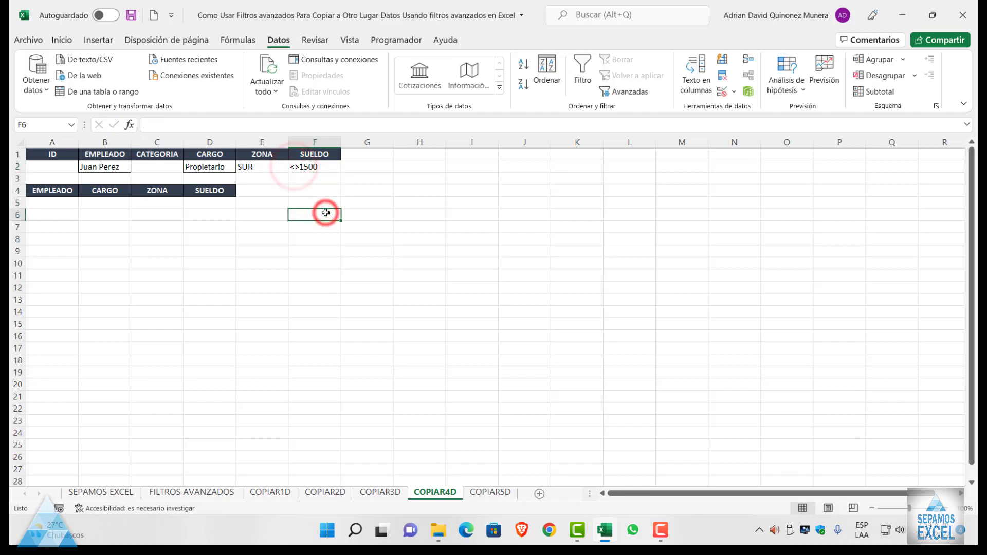
Step: Start an Advanced Filter copying to another location, with list range 'FILTROS AVANZADOS'!A1:F51
left_click(216, 153)
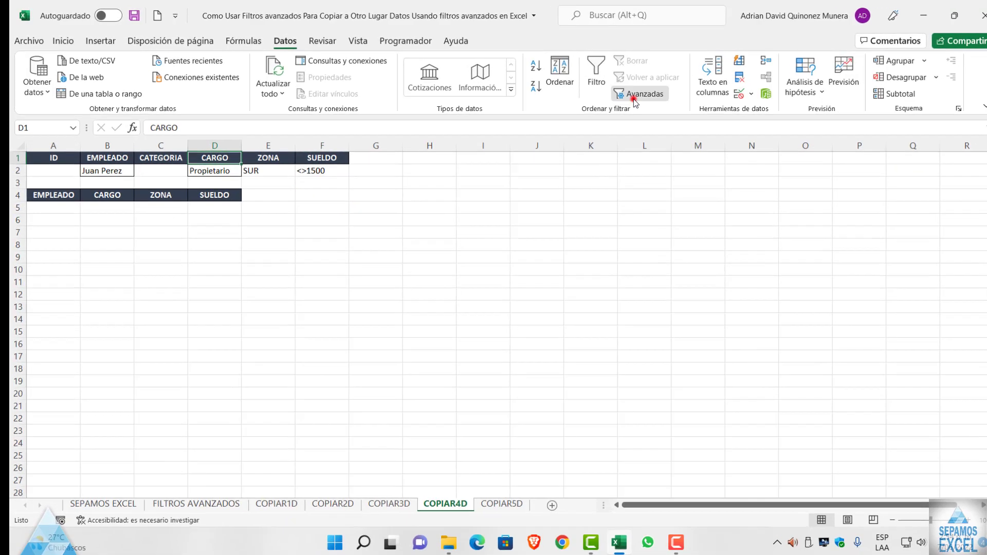
left_click(628, 92)
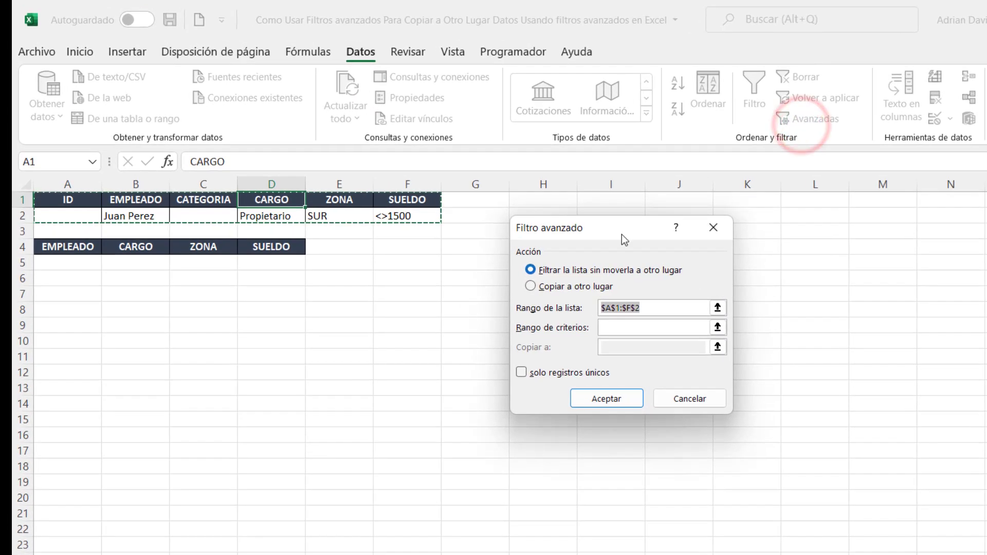
left_click_drag(615, 224, 683, 205)
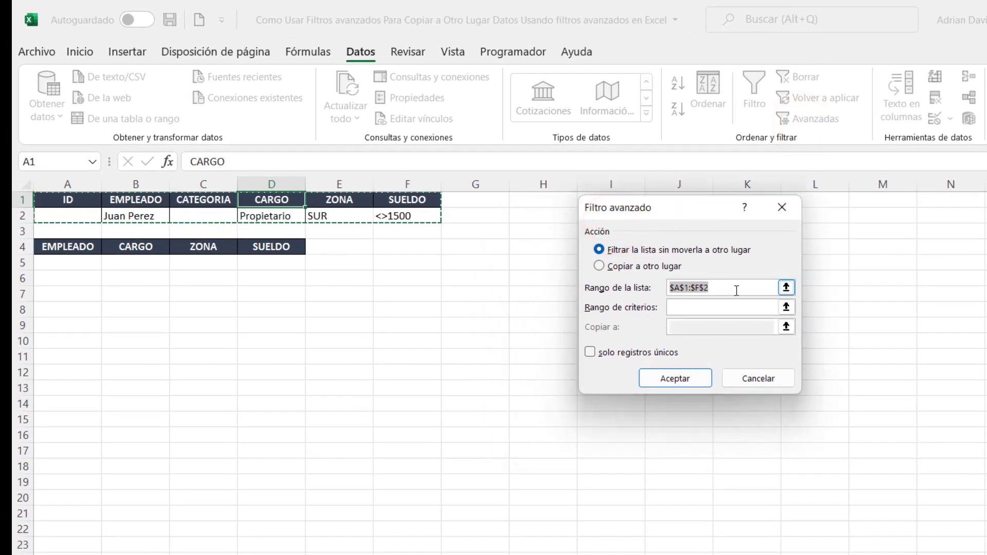
key("BackSpace")
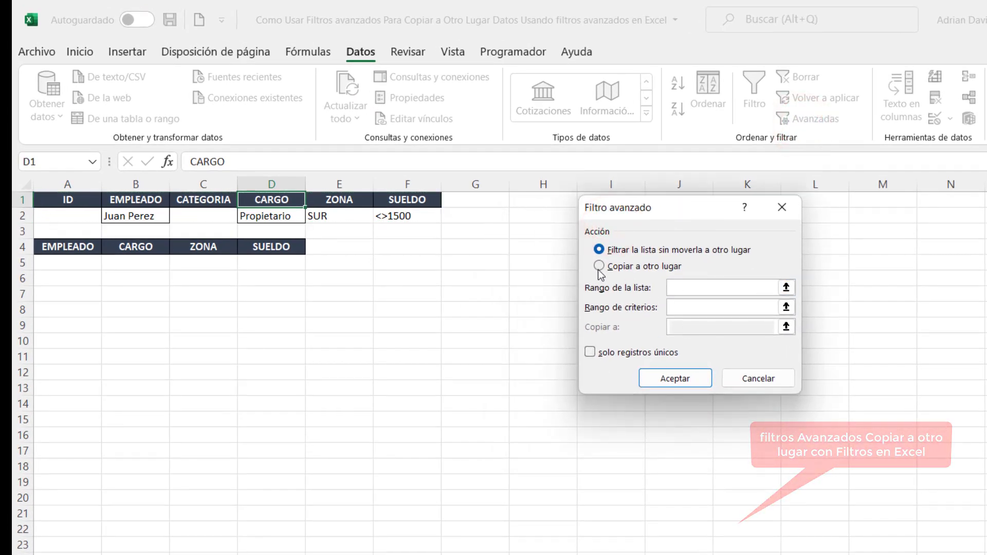
left_click(599, 265)
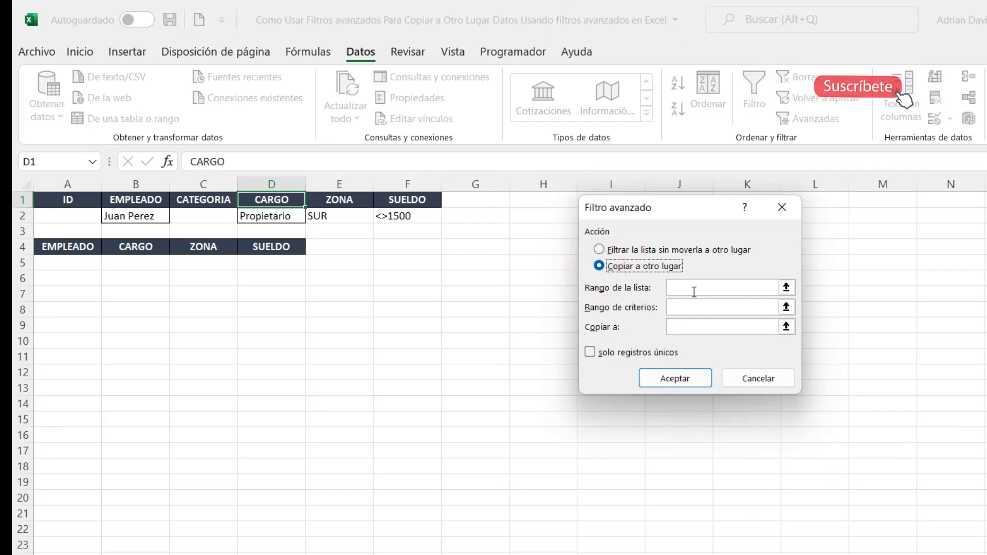
left_click(694, 291)
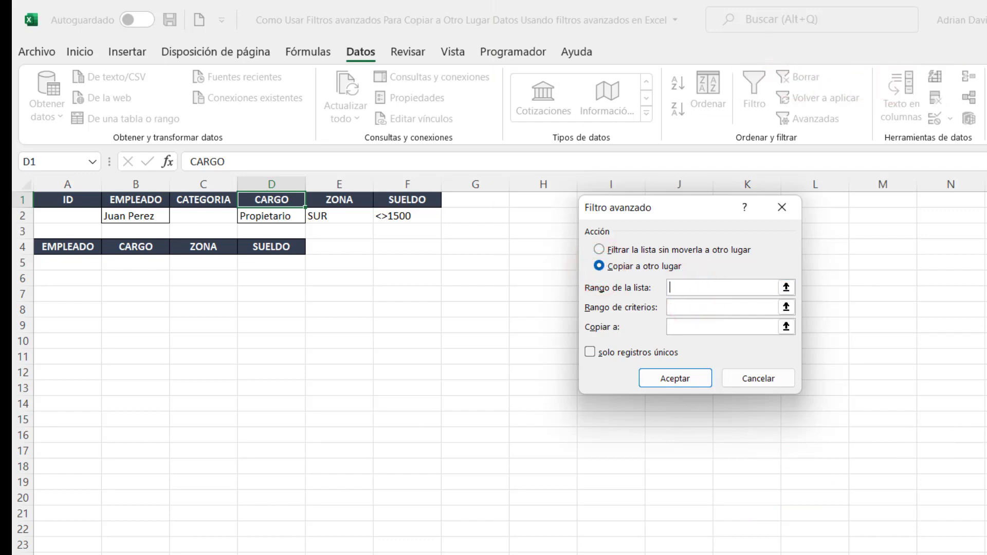
key("ctrl+Page_Up")
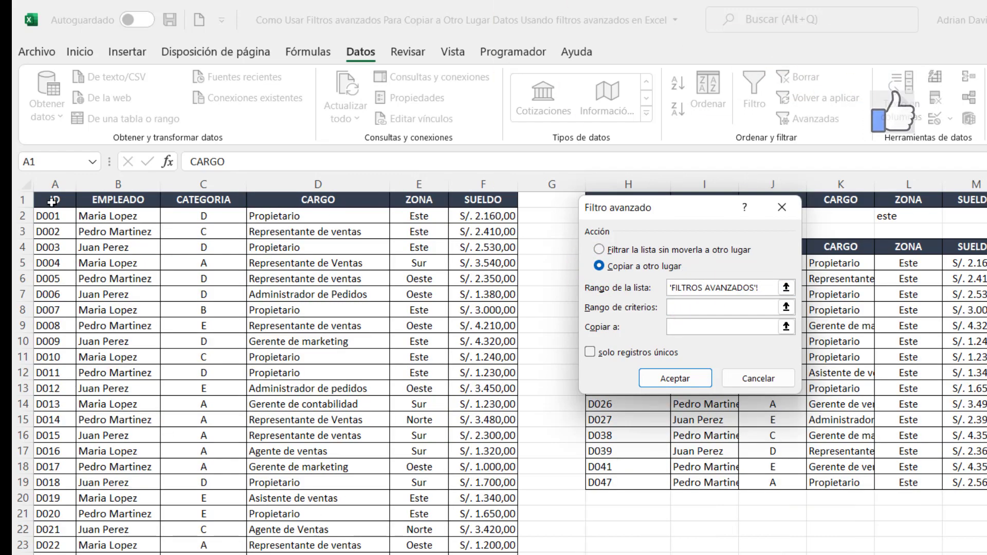
left_click_drag(52, 202, 483, 554)
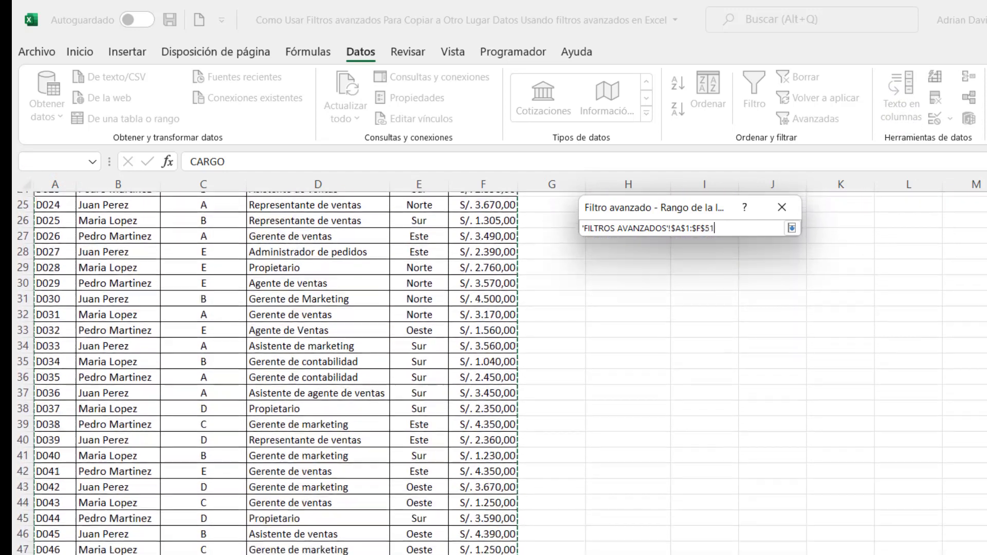
left_click_drag(483, 554, 483, 550)
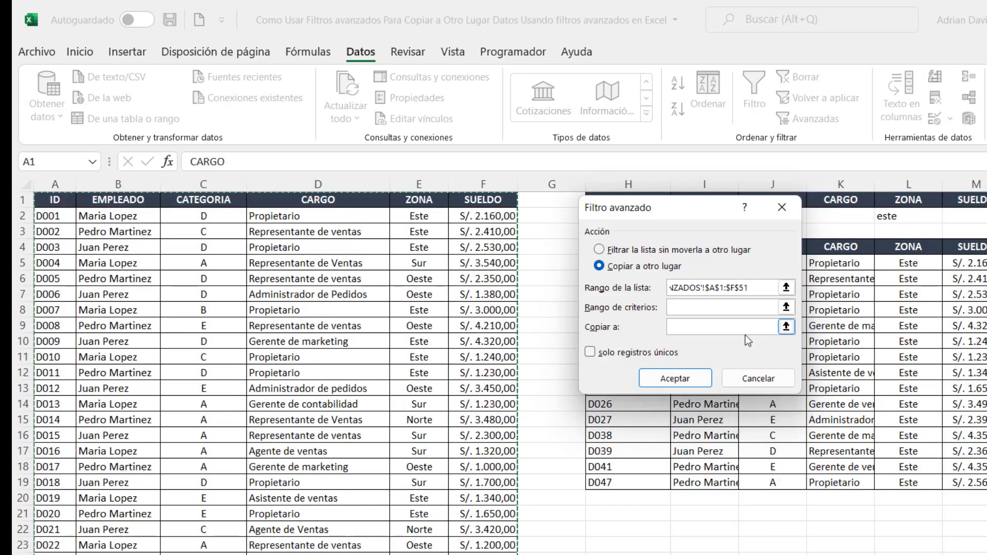
Step: Set criteria B1:F2 and destination A4:D4, then run the filter to get the Propietario row
left_click(736, 308)
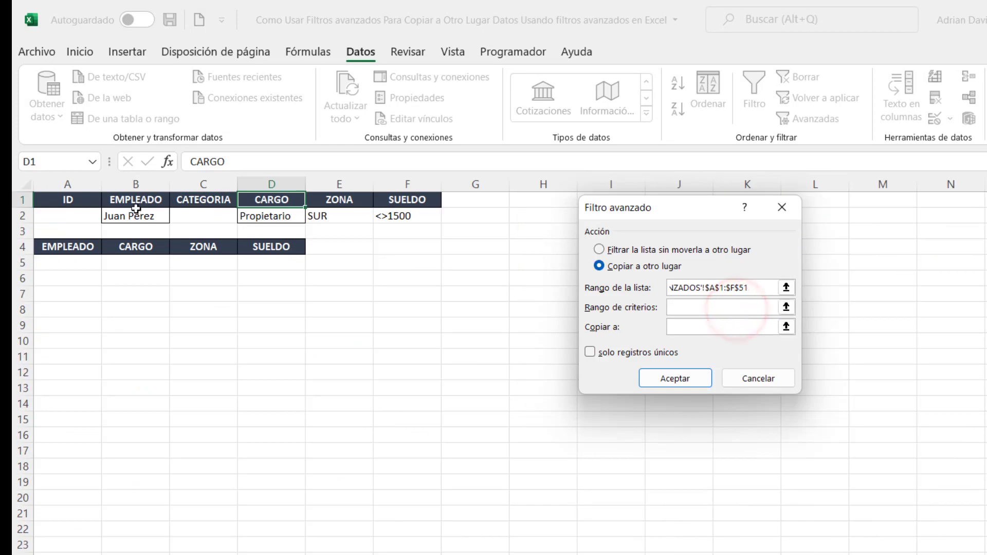
left_click_drag(135, 208, 394, 212)
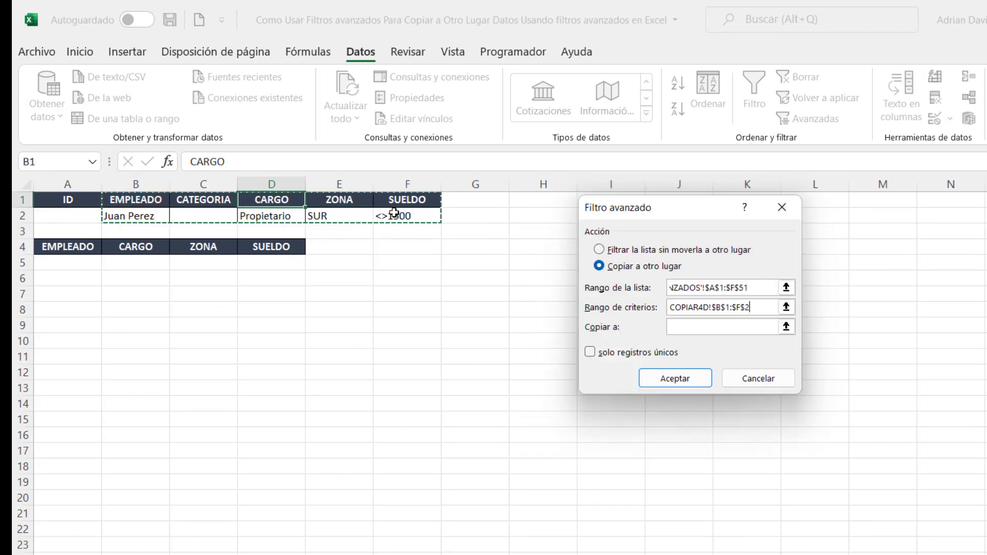
left_click(695, 328)
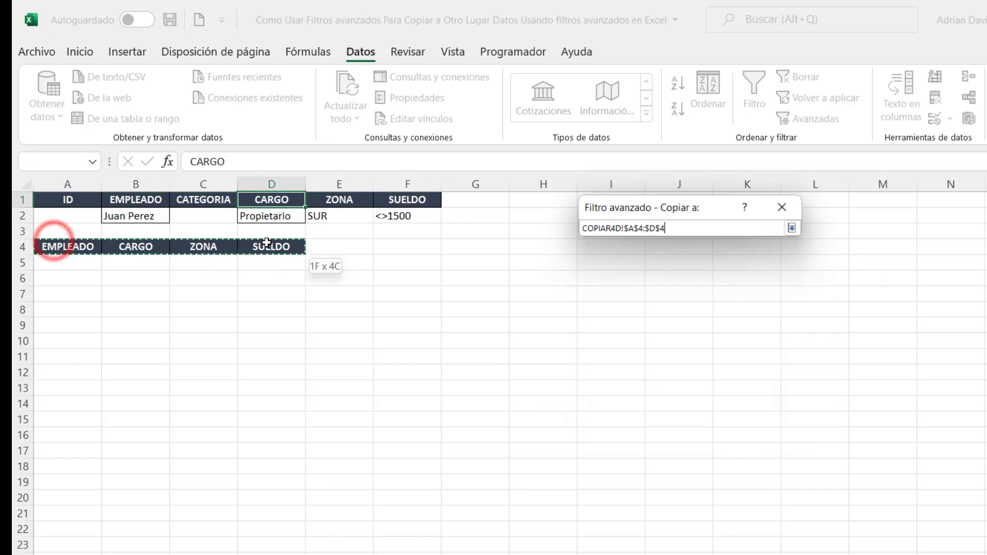
left_click_drag(165, 241, 272, 246)
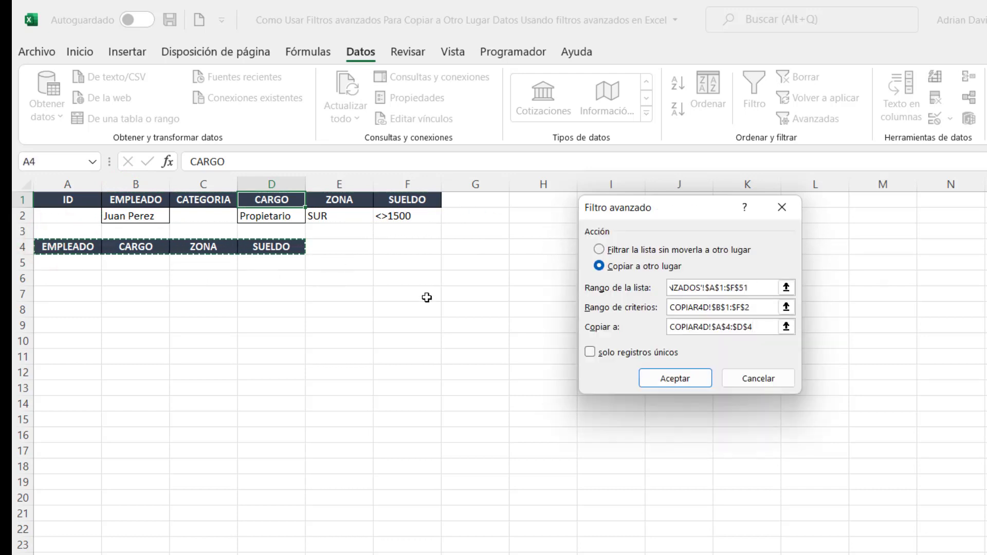
left_click(649, 378)
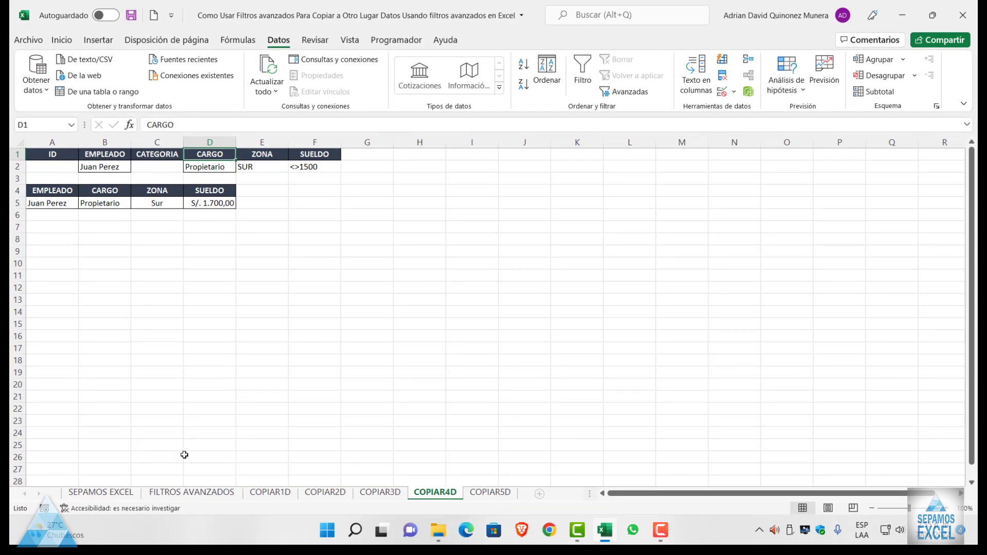
Step: Turn on AutoFilter on FILTROS AVANZADOS and filter EMPLEADO to the criteria's employee
left_click(179, 493)
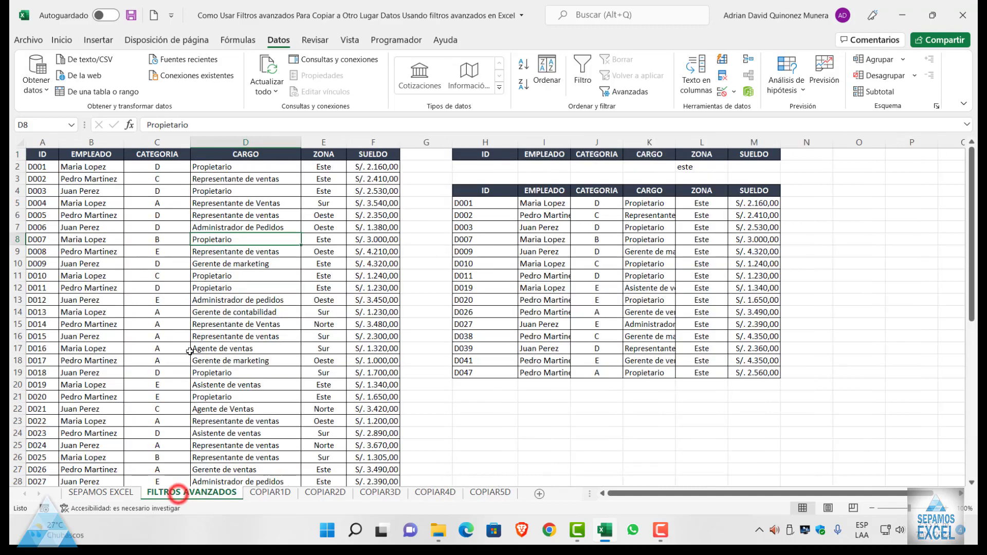
left_click(162, 152)
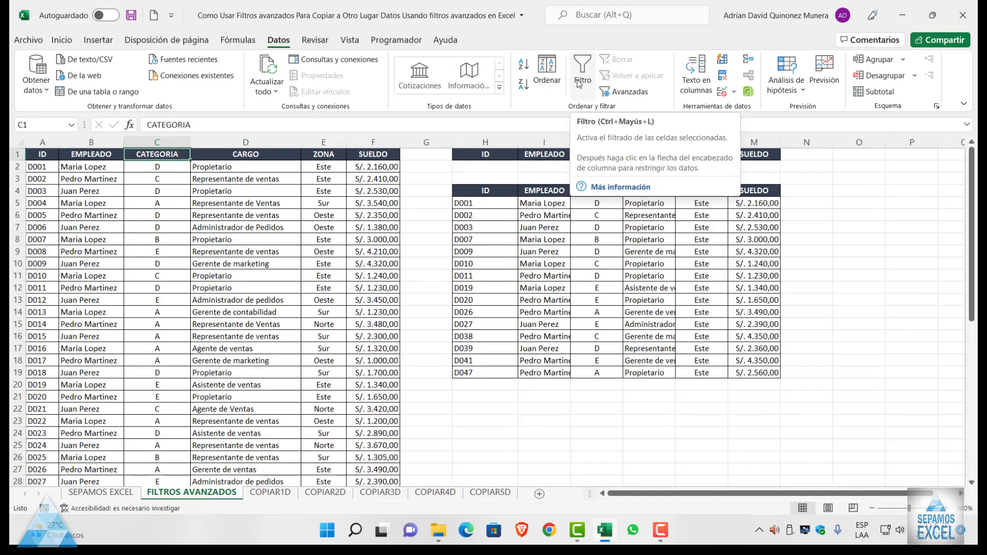
left_click(578, 77)
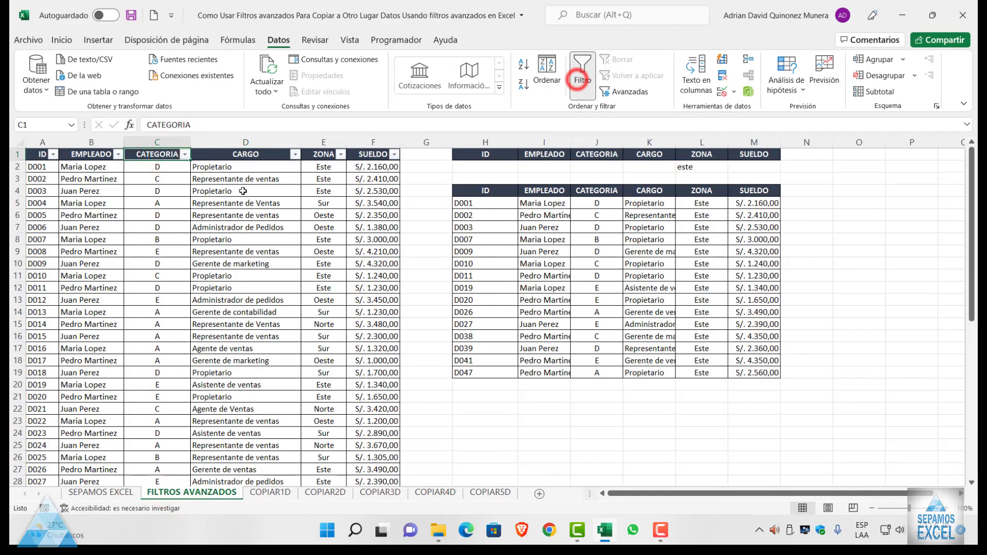
left_click(118, 154)
left_click(43, 303)
left_click(42, 313)
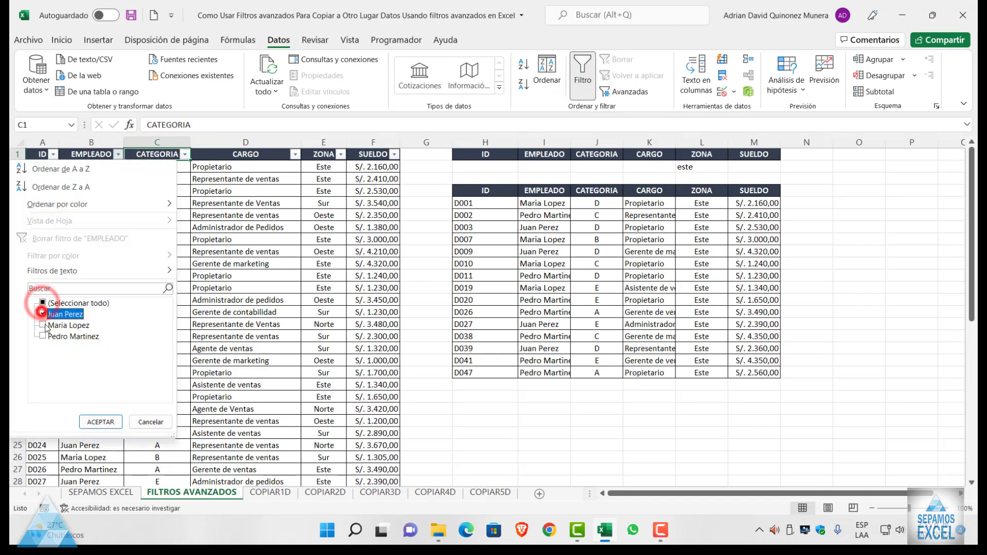
left_click(100, 421)
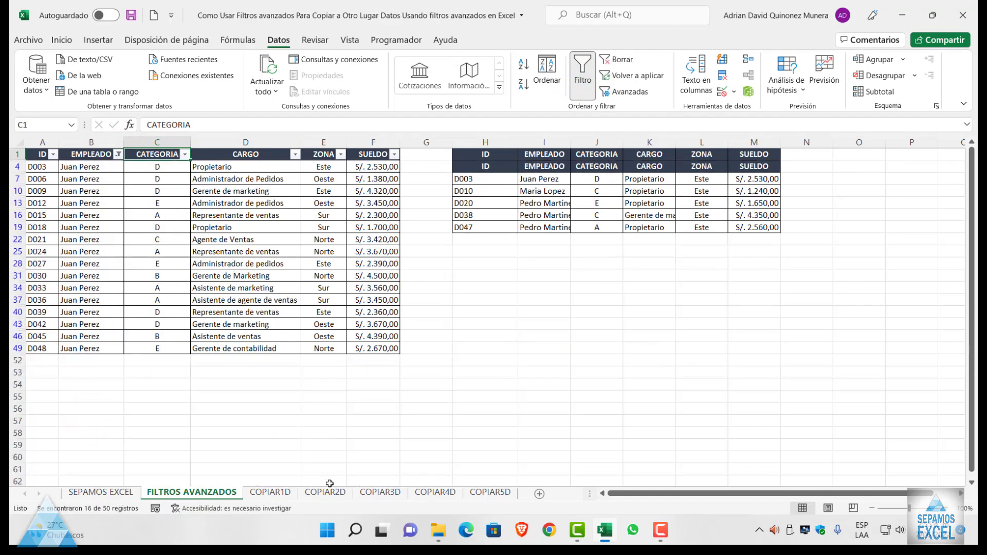
Step: Compare with COPIAR4D, then filter the CARGO column to Propietario only
left_click(435, 492)
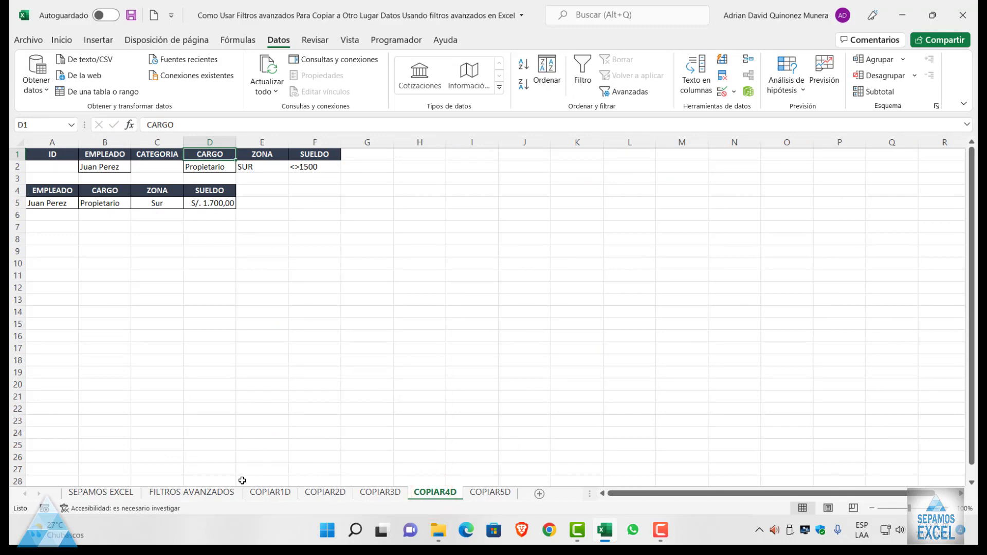
left_click(221, 493)
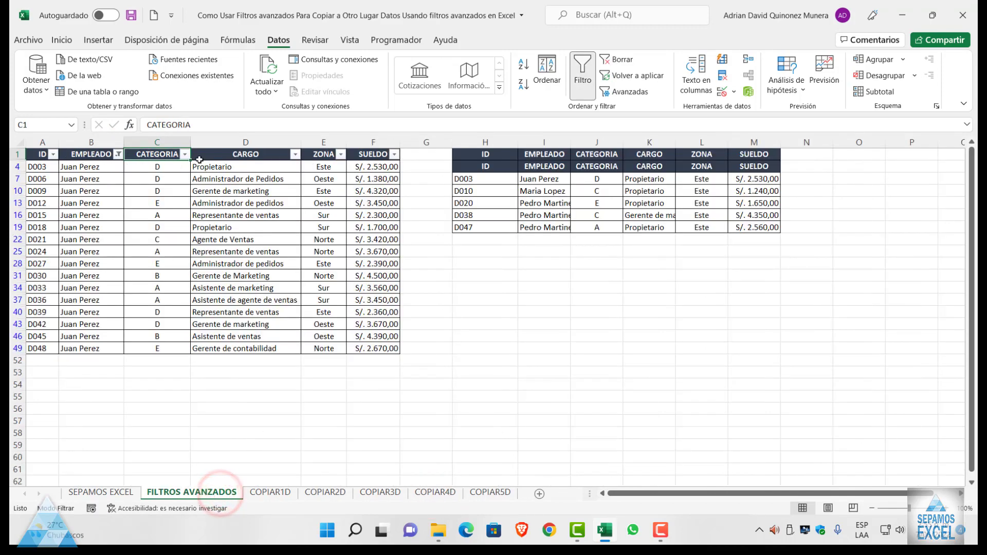
left_click(295, 154)
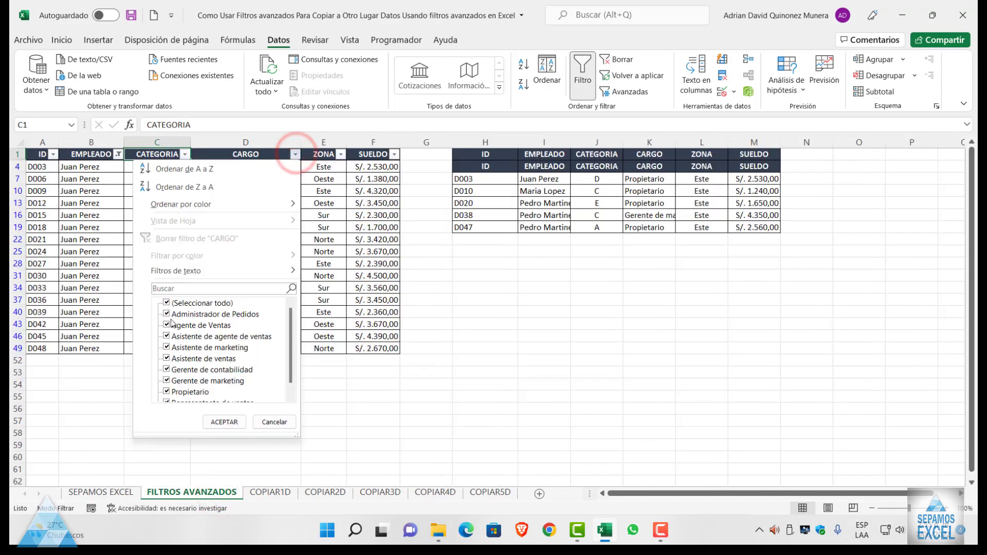
left_click(167, 303)
left_click(166, 391)
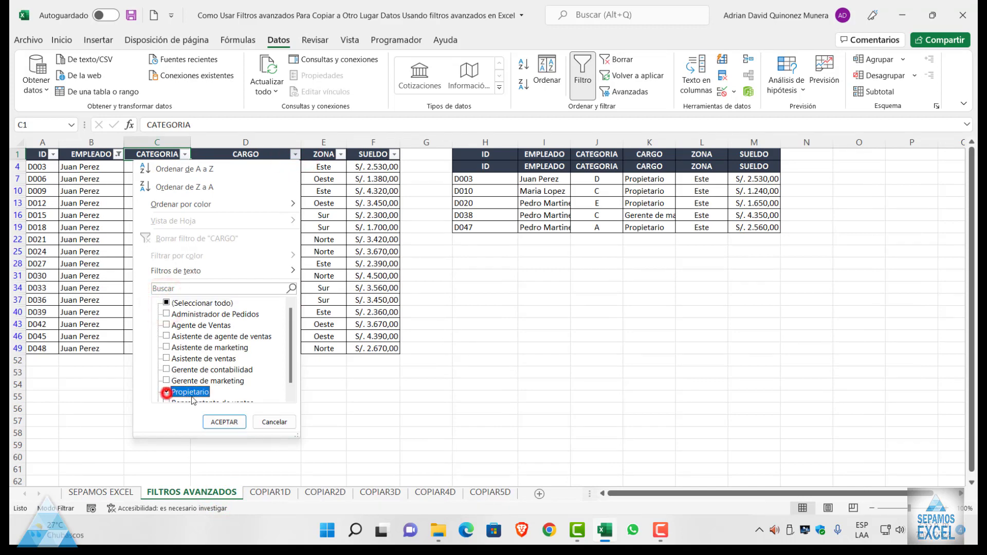
left_click(224, 422)
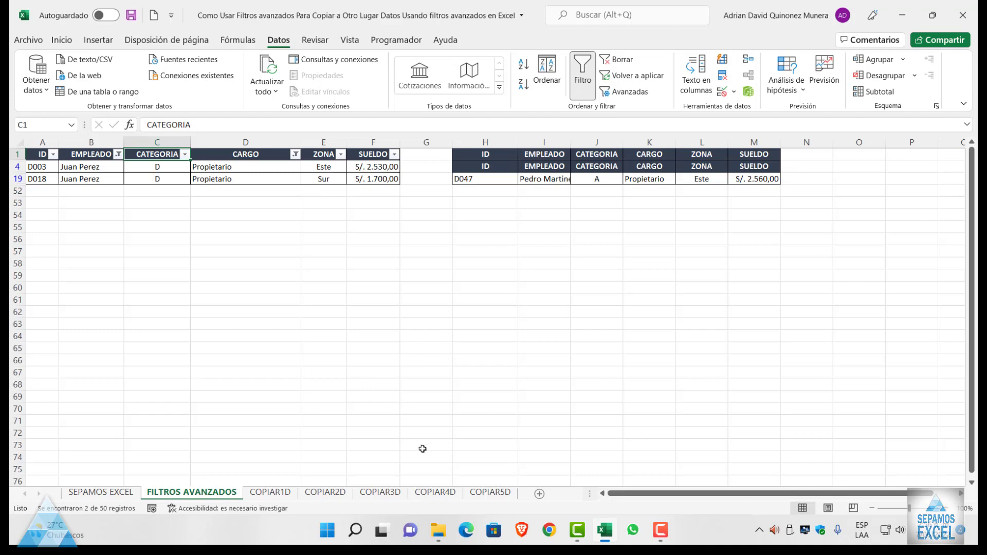
Step: Recheck COPIAR4D, inspect the ZONA filter unchanged, and clear all filters on the data table
left_click(433, 492)
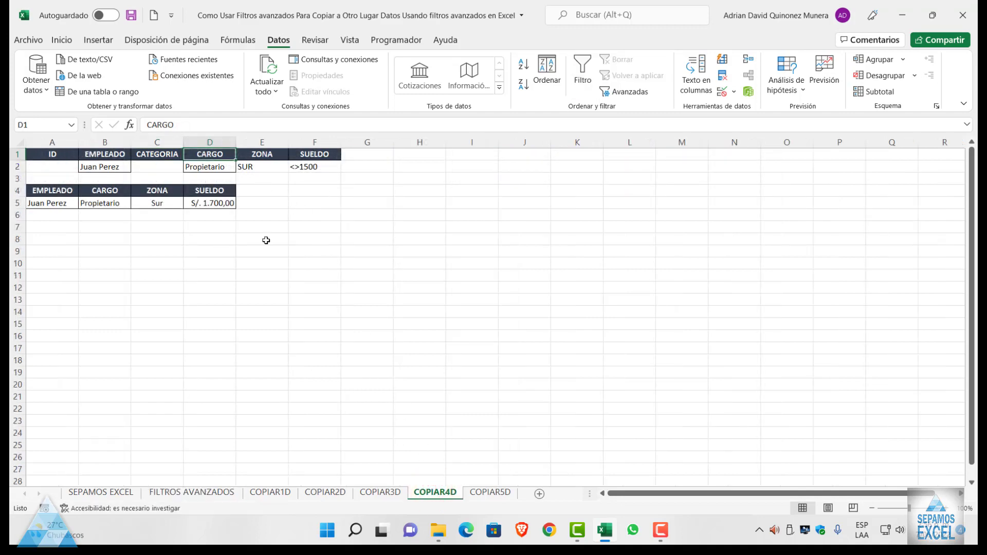
left_click(221, 494)
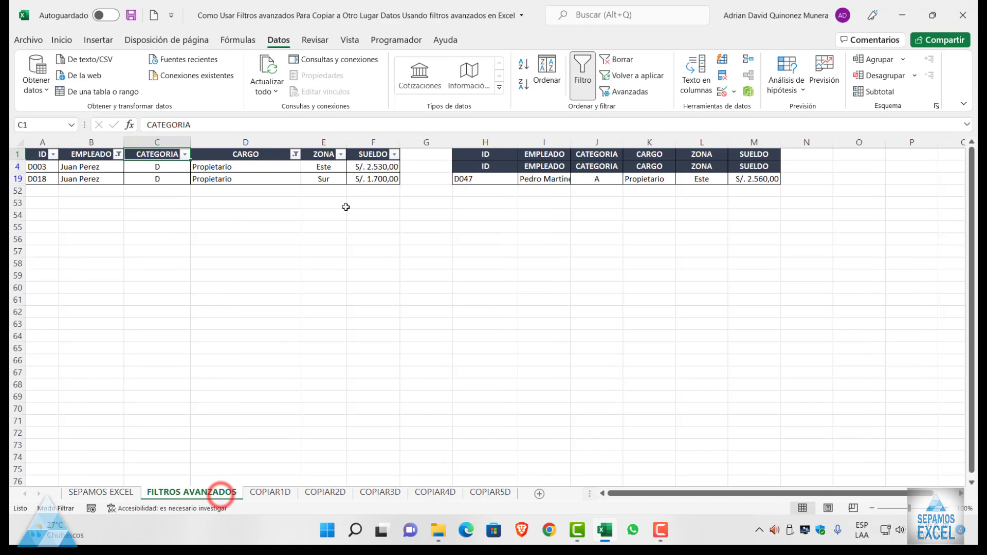
left_click(340, 154)
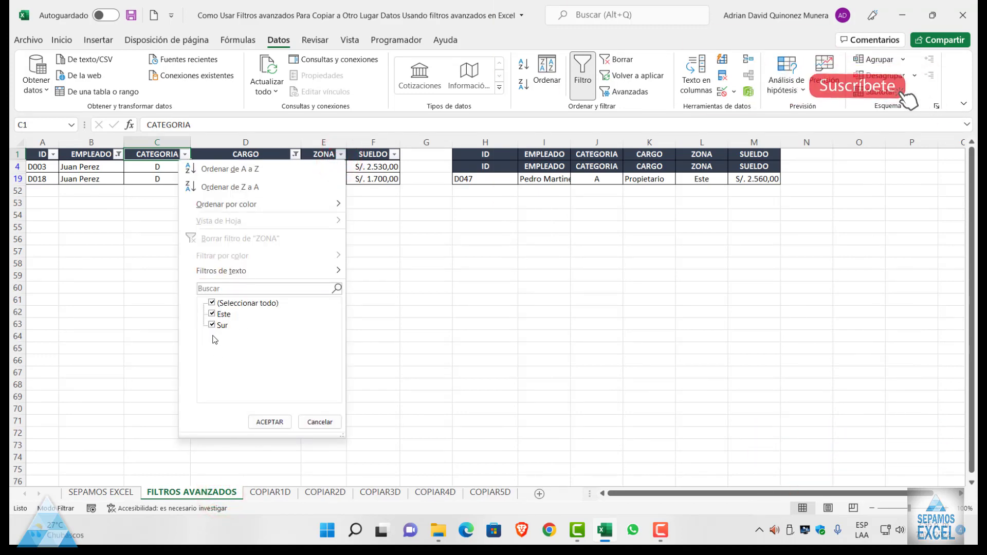
left_click(326, 421)
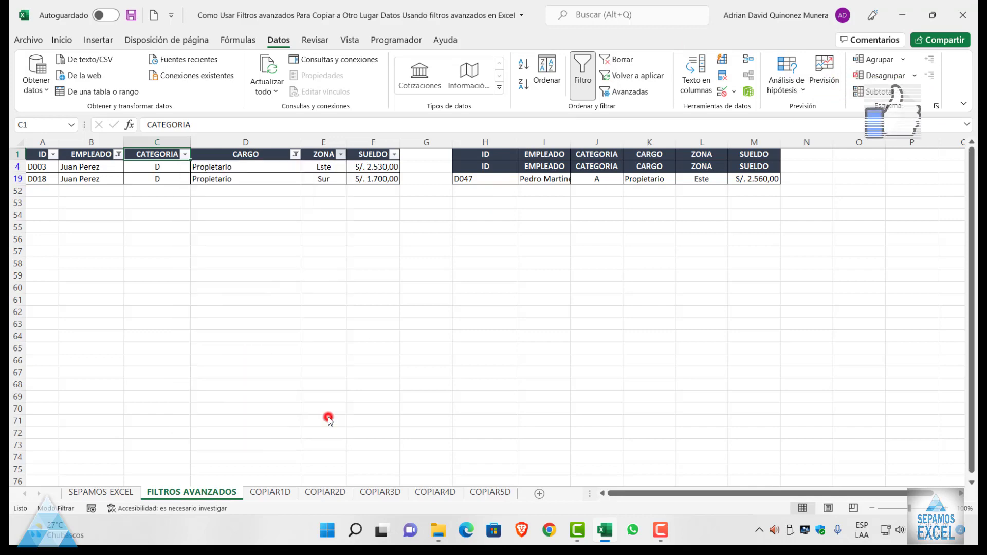
left_click(622, 60)
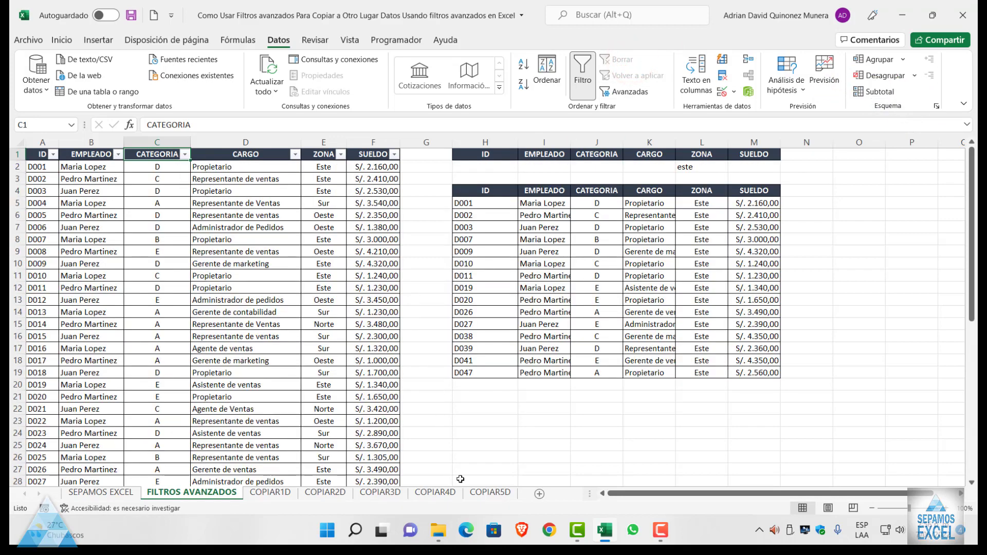
Step: Copy the COPIAR5D headers B1:F1 (EMPLEADO to SUELDO) into A4:E4, then go to FILTROS AVANZADOS
left_click(488, 492)
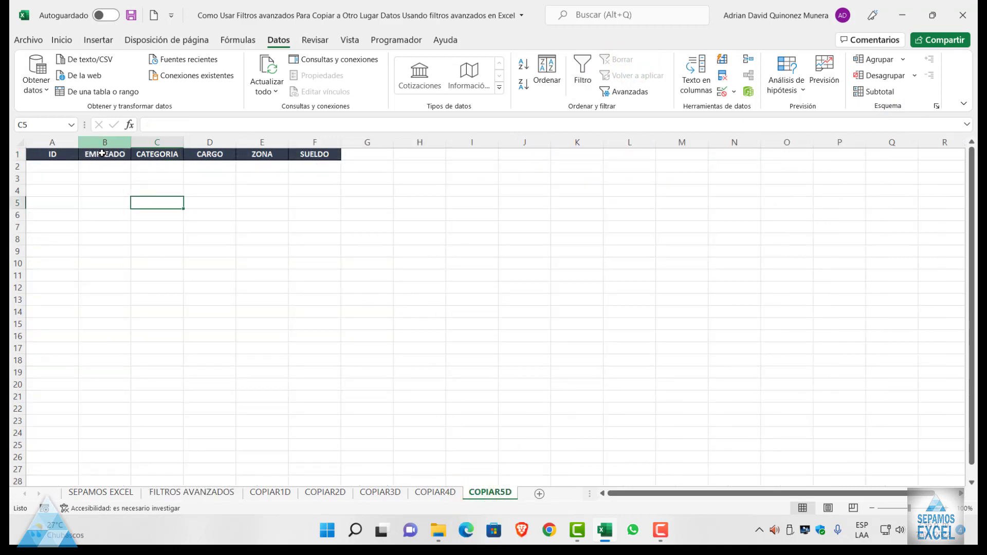
left_click_drag(98, 155, 320, 150)
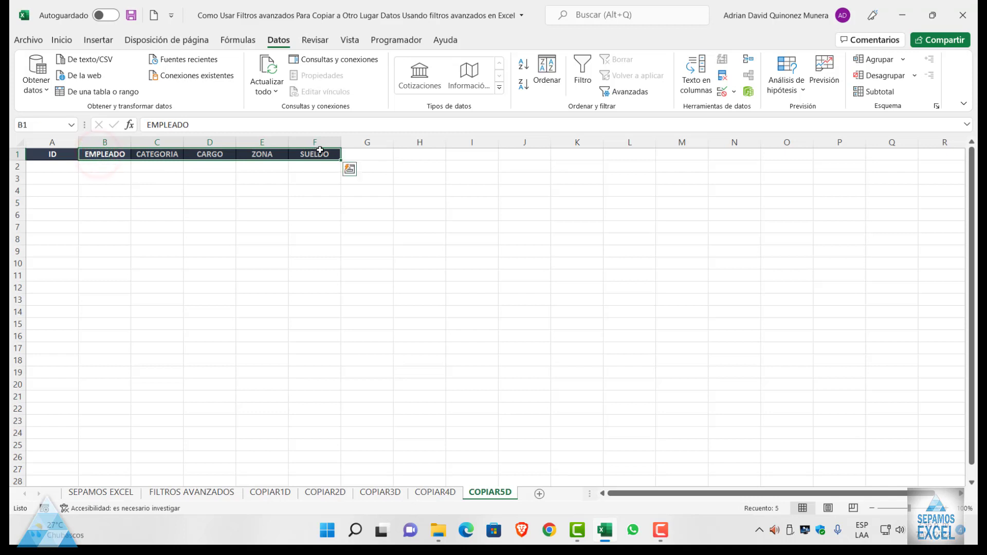
key("ctrl+c")
left_click(50, 191)
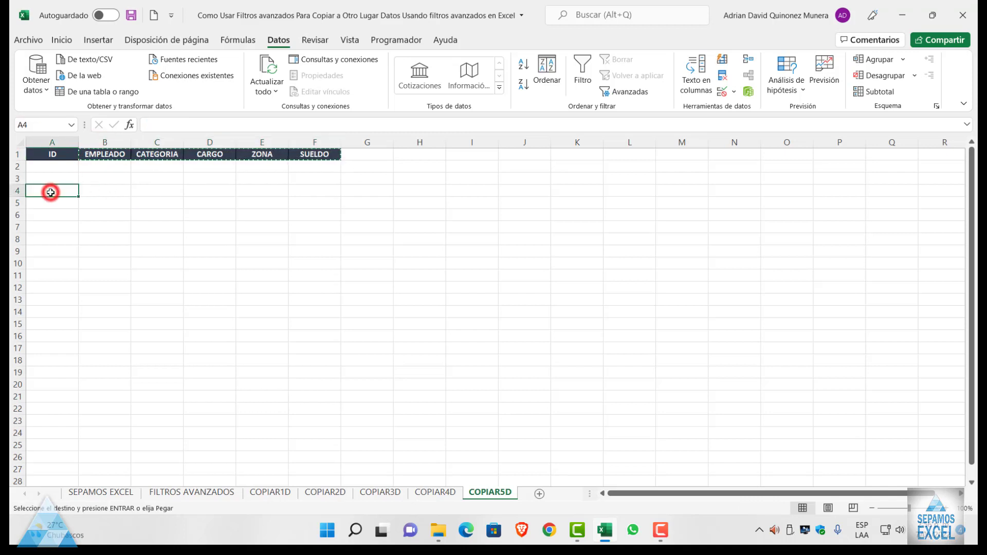
key("ctrl+v")
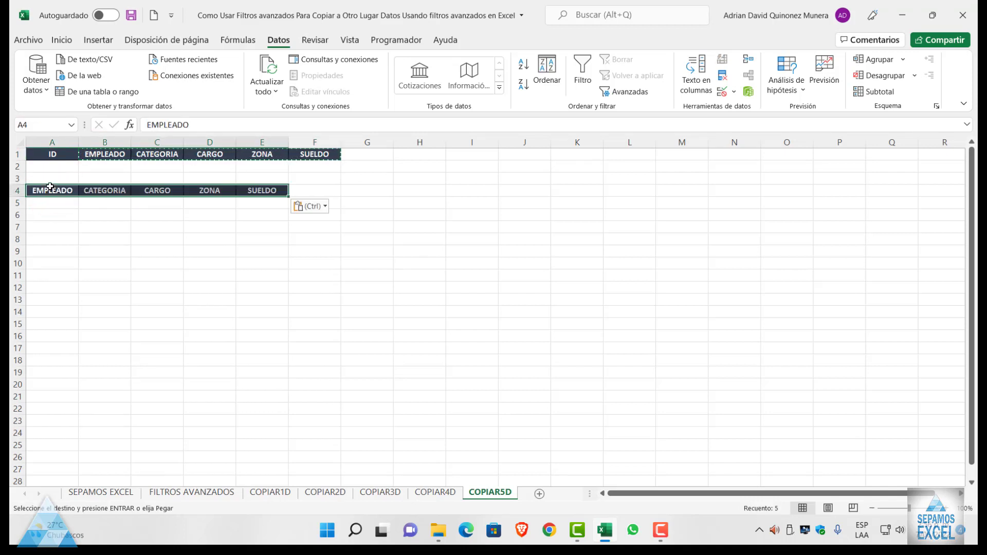
left_click(143, 267)
key("Escape")
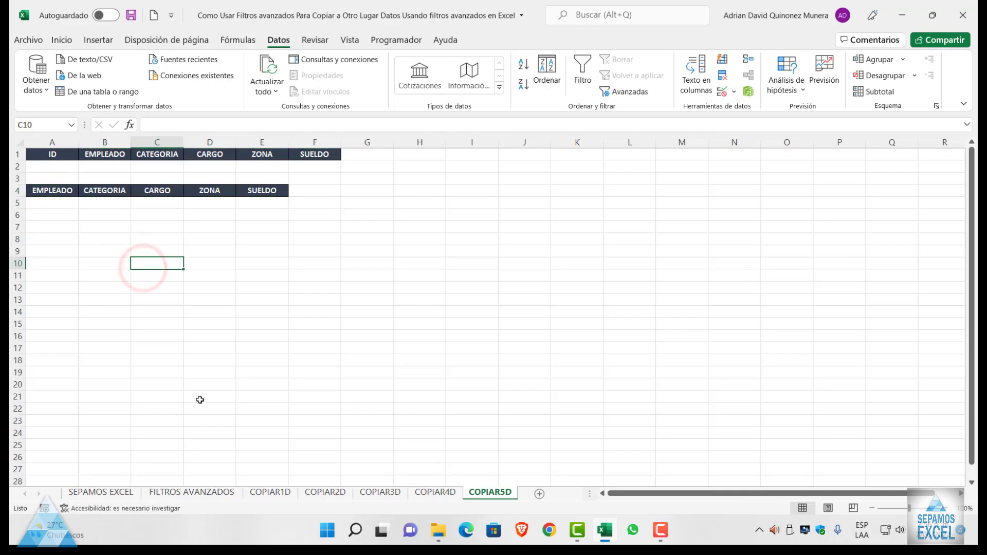
left_click(205, 493)
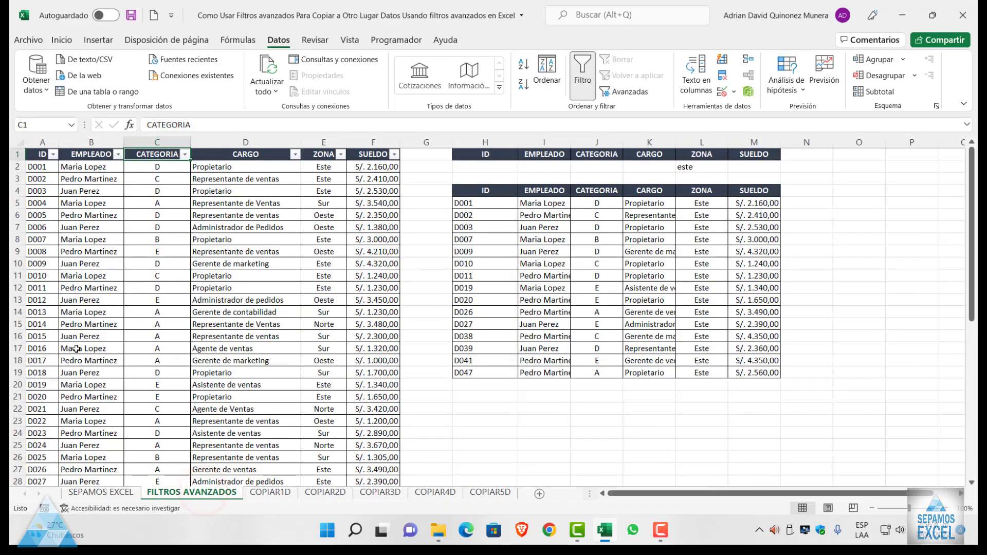
Step: Copy an employee name from B6 into COPIAR5D A5 and enter category A in B5
left_click(100, 215)
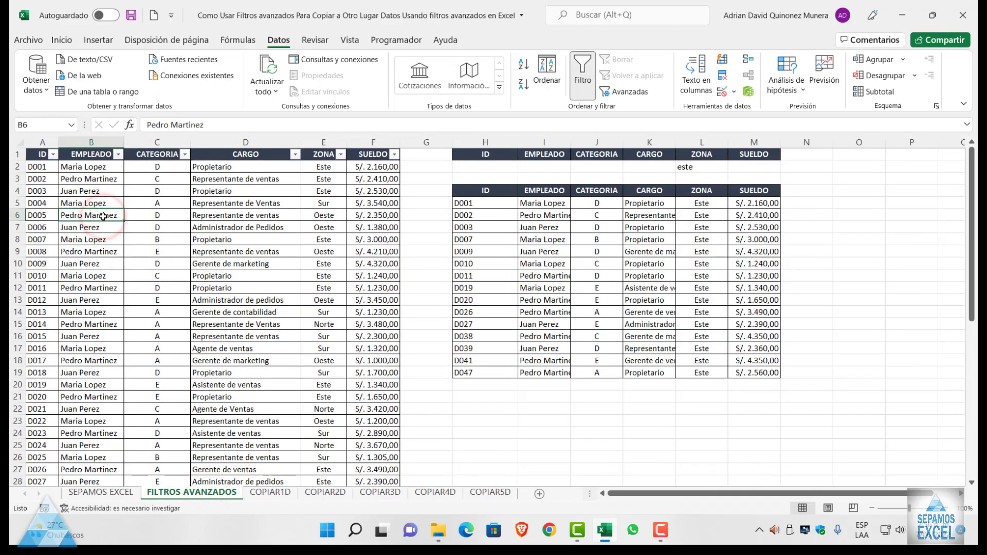
key("ctrl+c")
left_click(485, 491)
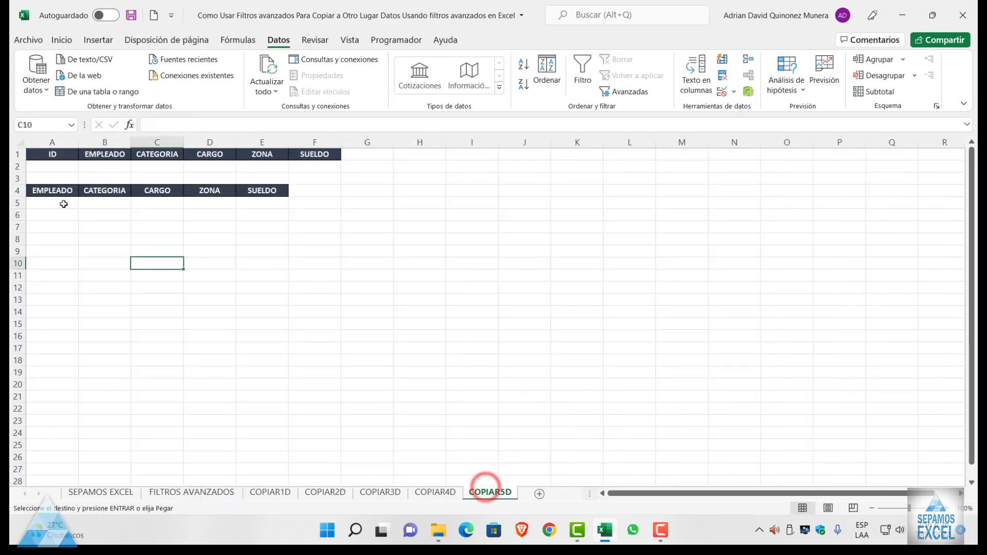
left_click(64, 204)
key("ctrl+v")
left_click(95, 203)
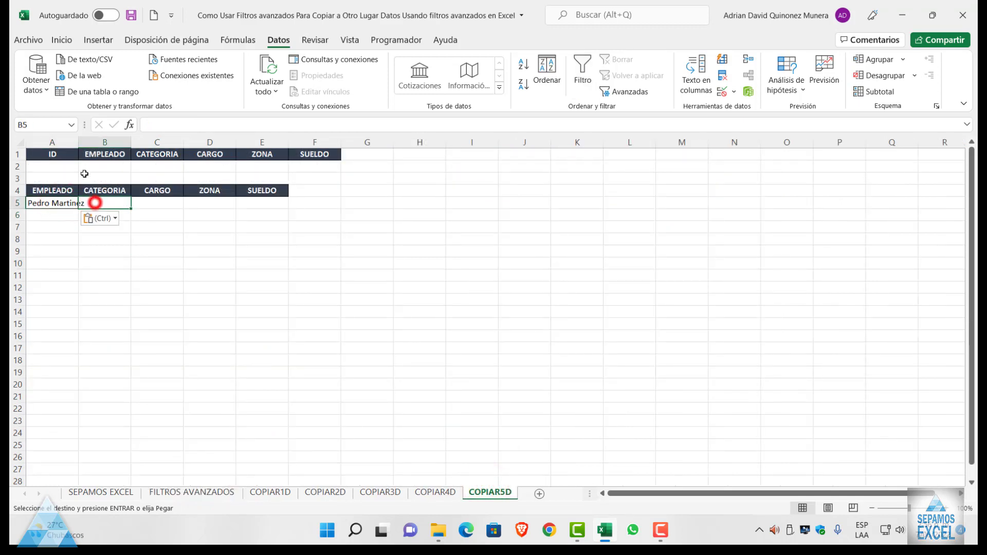
double_click(78, 146)
type("A")
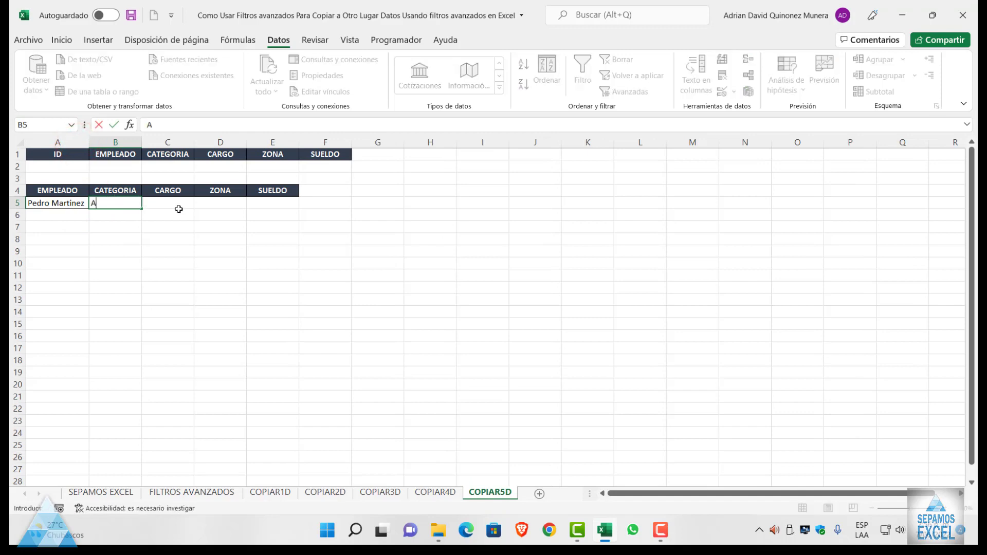
left_click(173, 201)
Step: Copy 'Administrador de pedidos' into C5 and enter NORTE as the zone in D5
left_click(191, 492)
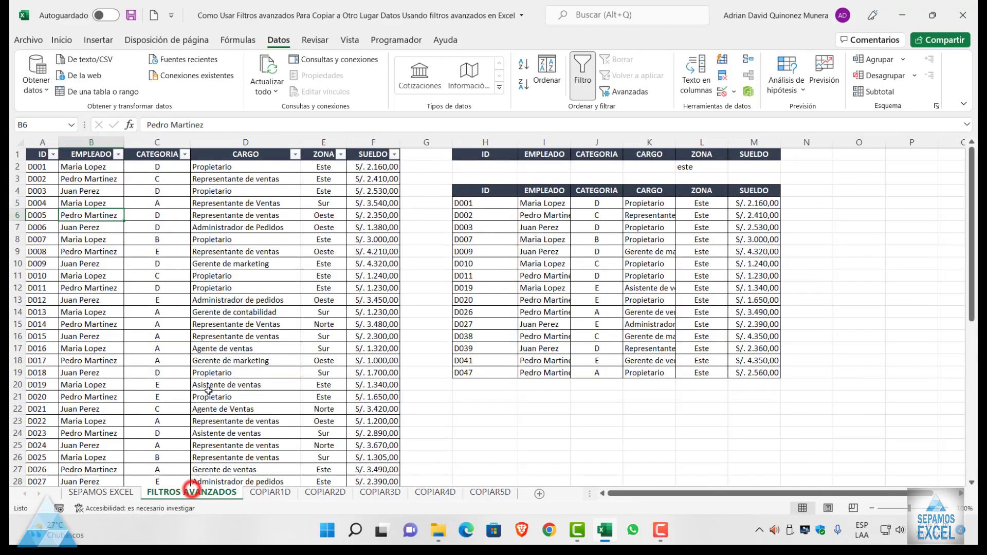
left_click(227, 301)
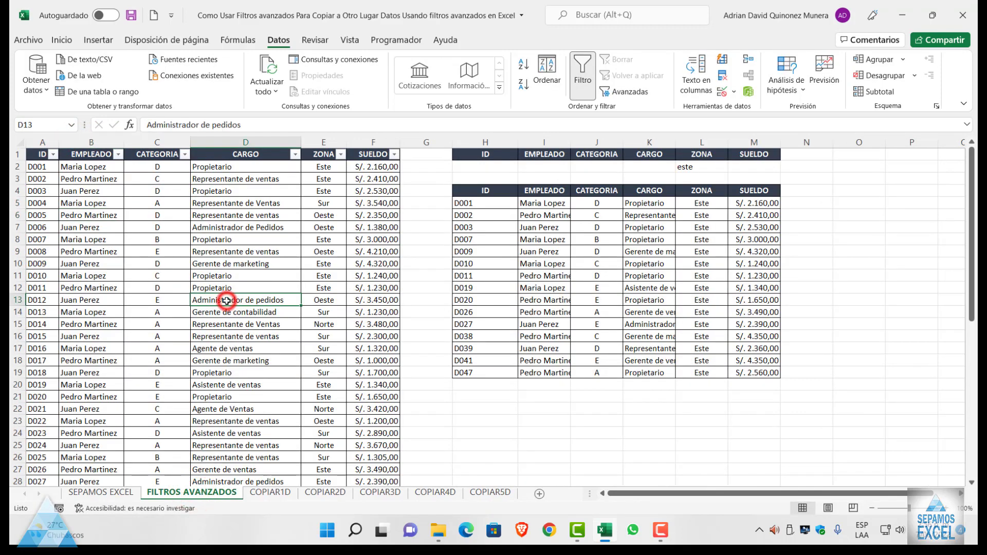
key("ctrl+c")
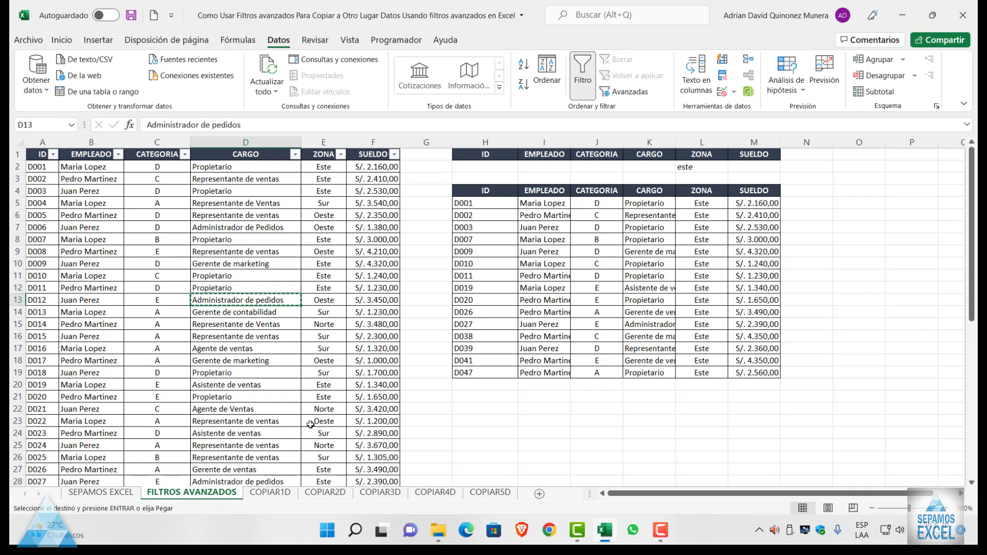
left_click(483, 492)
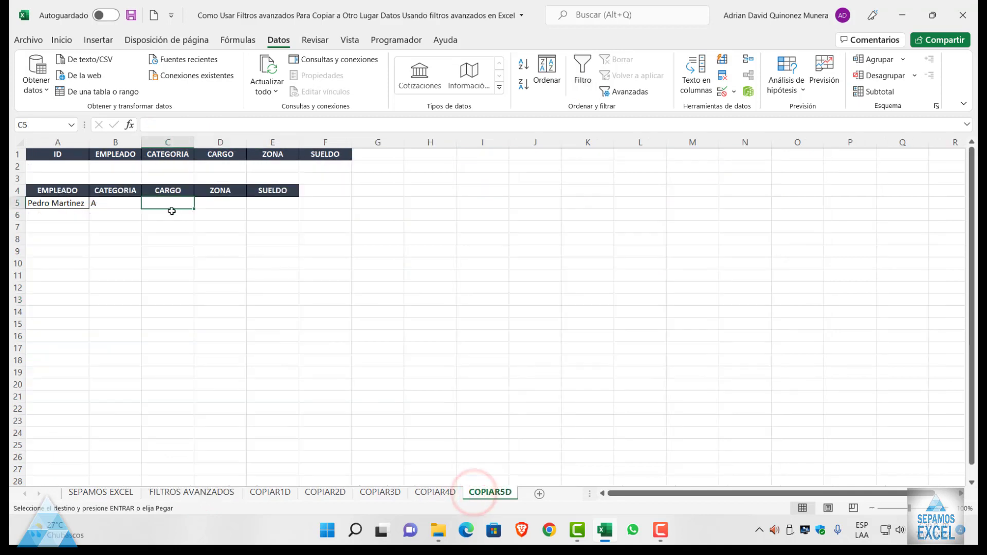
key("ctrl+v")
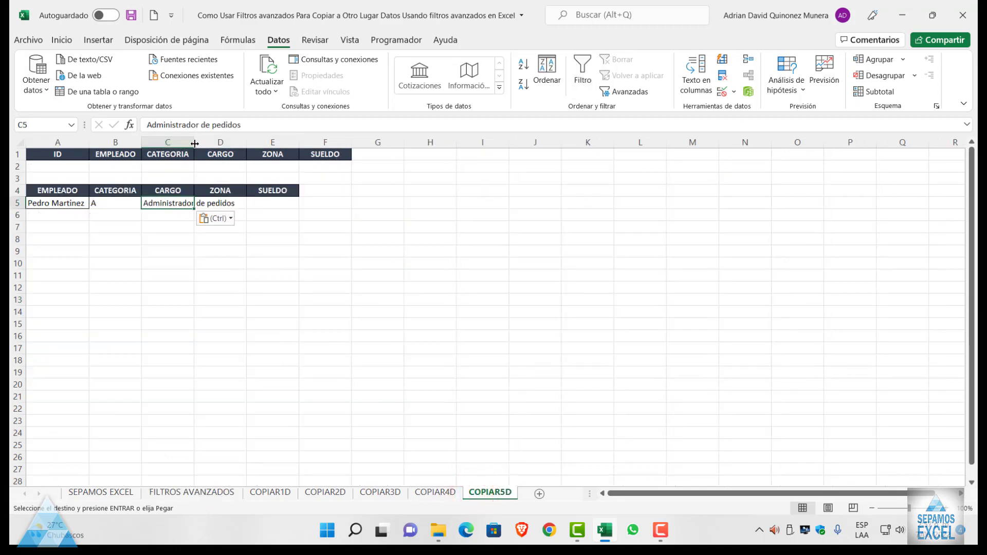
double_click(195, 144)
left_click(265, 205)
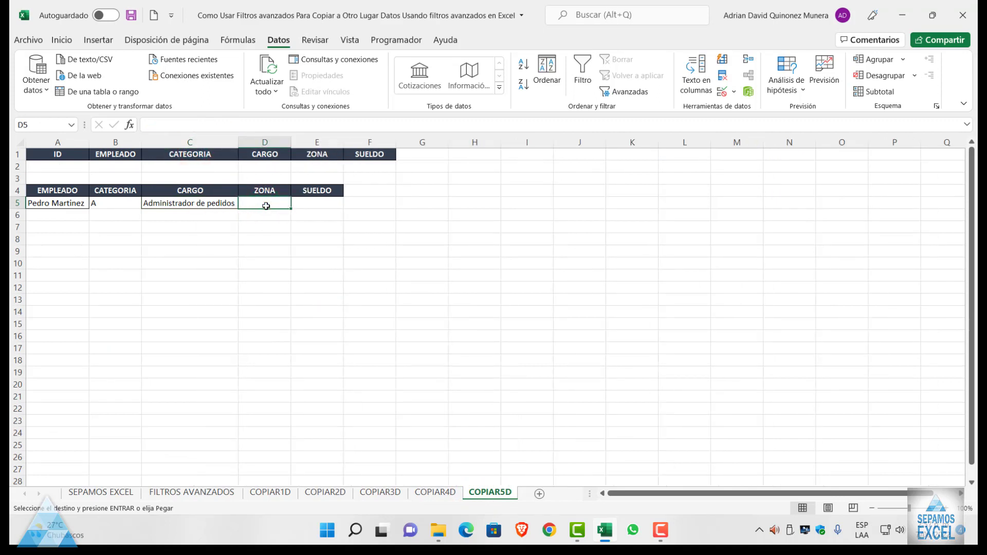
type("NORTE")
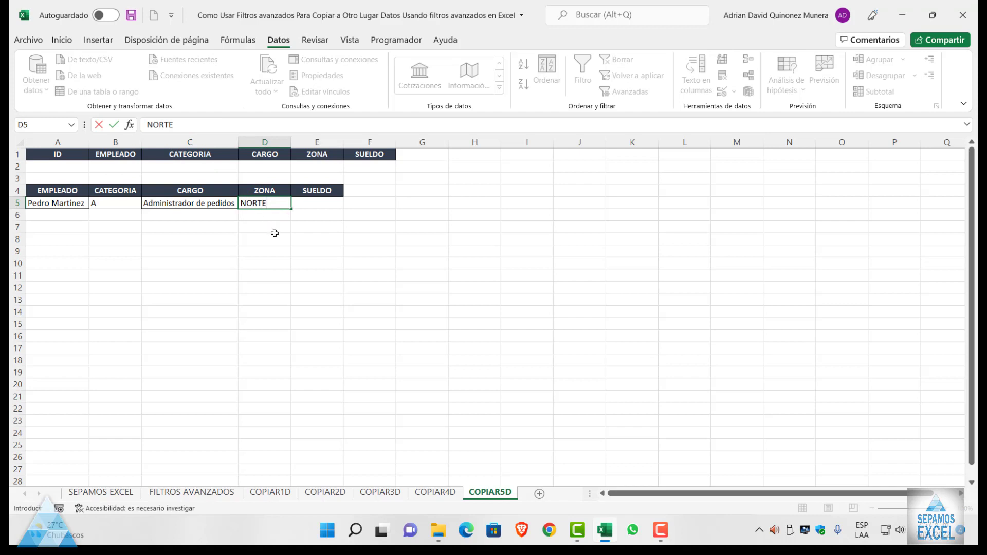
left_click(274, 233)
Step: Move the temporary row A5:E5 into the criteria row B2:F2 and clear A5:E5
left_click_drag(61, 203, 331, 206)
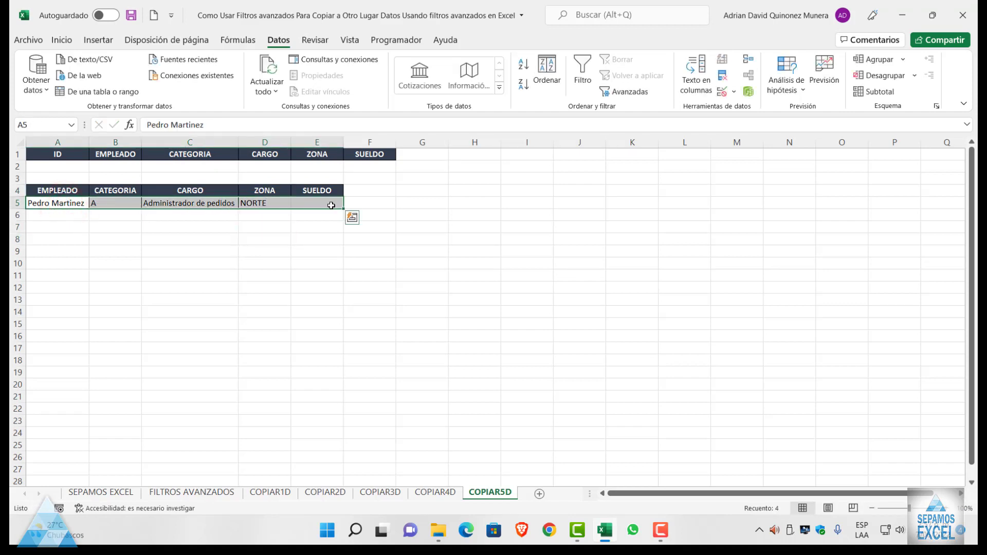
key("ctrl+c")
left_click(121, 165)
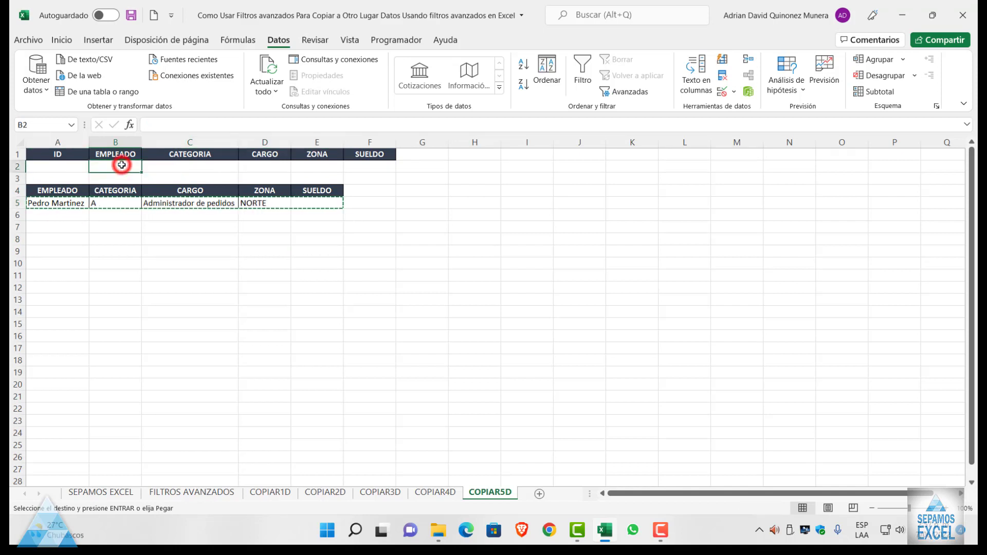
key("ctrl+v")
left_click(187, 263)
left_click_drag(55, 203, 311, 200)
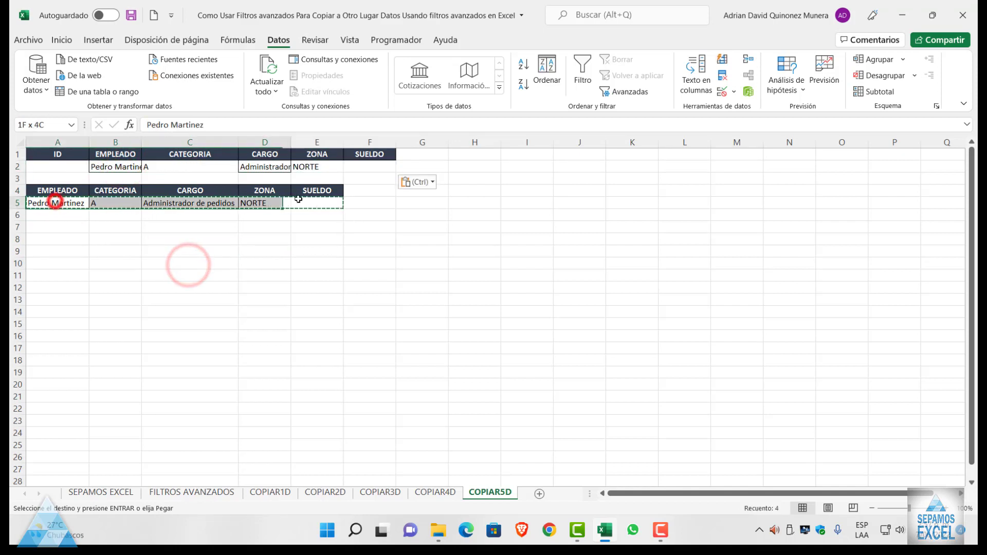
key("Delete")
left_click(339, 275)
Step: Enter the salary criterion <2000 in F2 and widen column B to fit the name
left_click(368, 165)
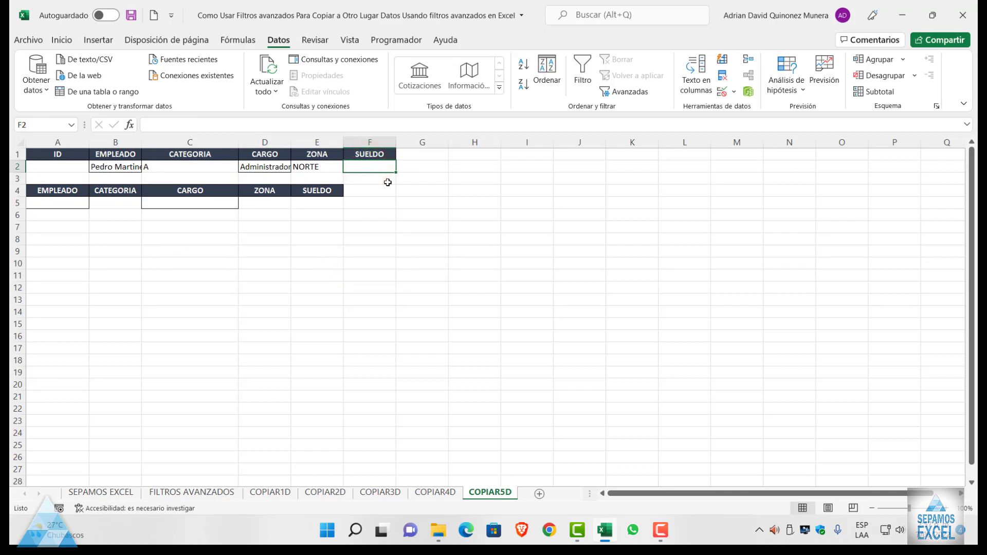
type("<")
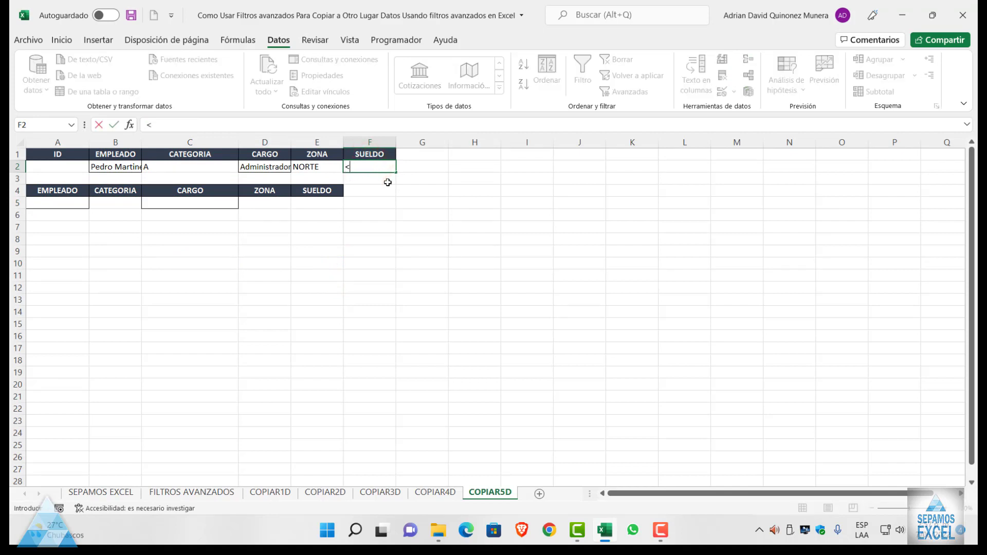
type("2000")
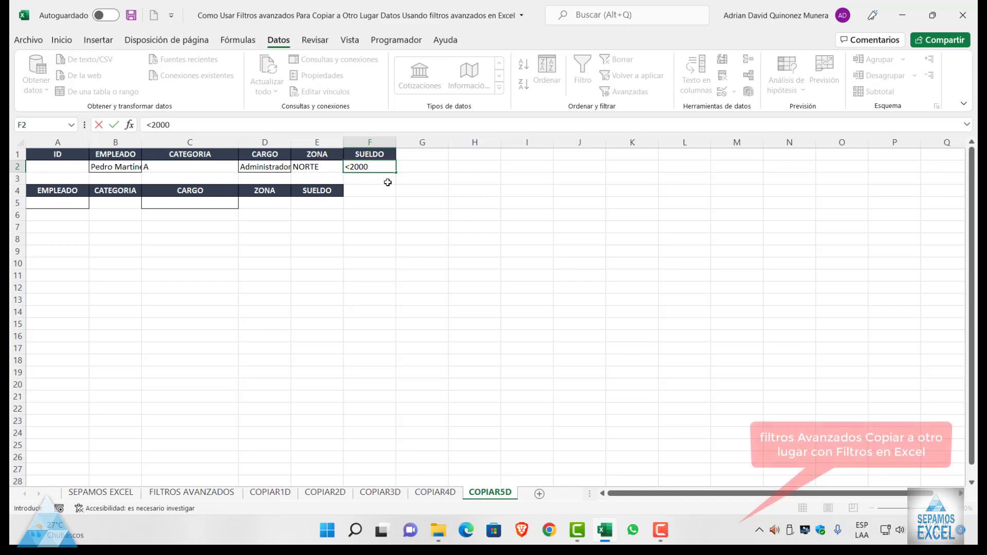
left_click(388, 202)
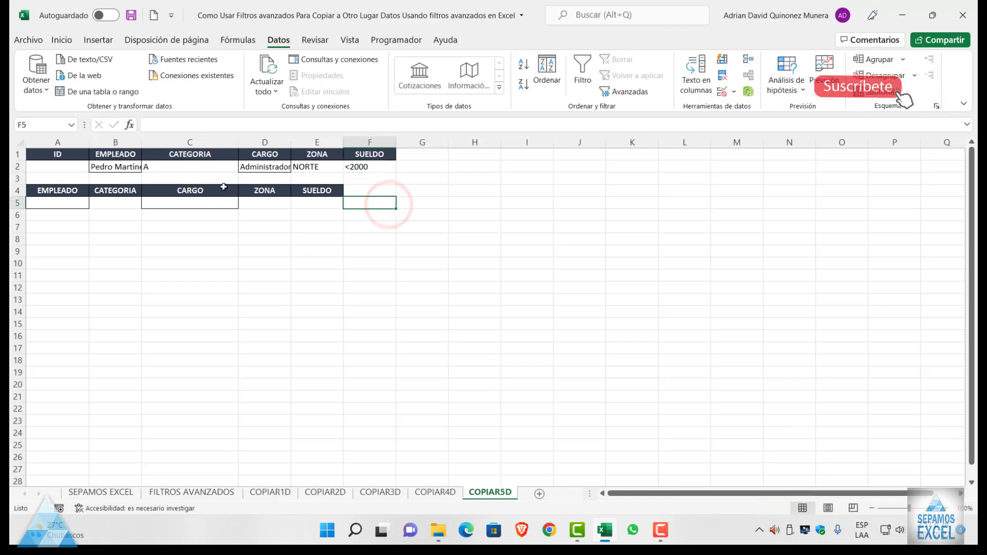
left_click(237, 150)
left_click(228, 286)
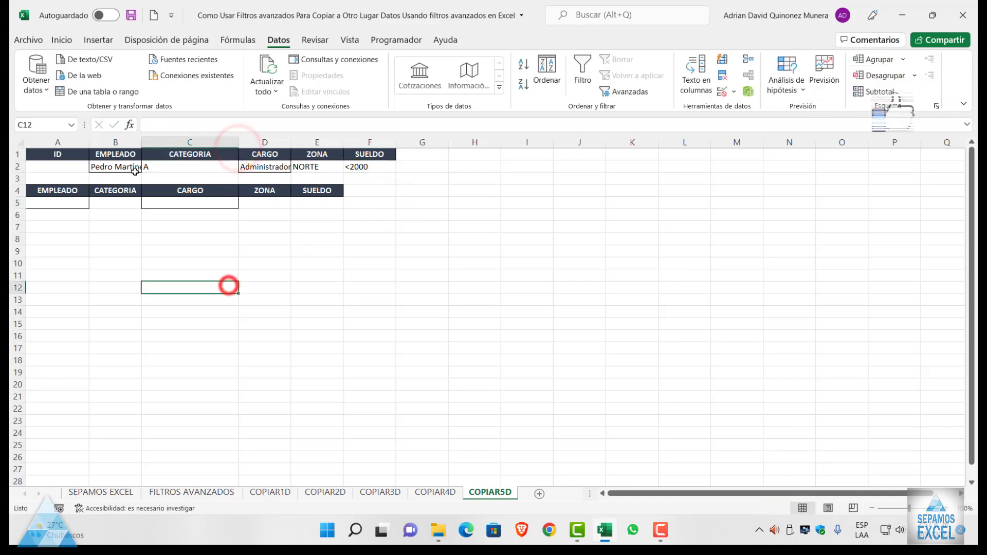
double_click(141, 142)
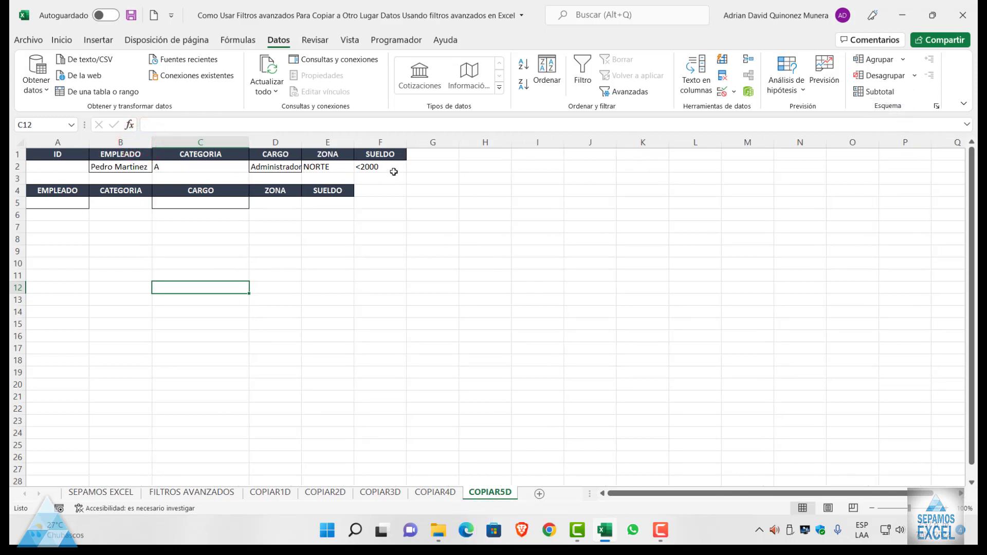
left_click(228, 157)
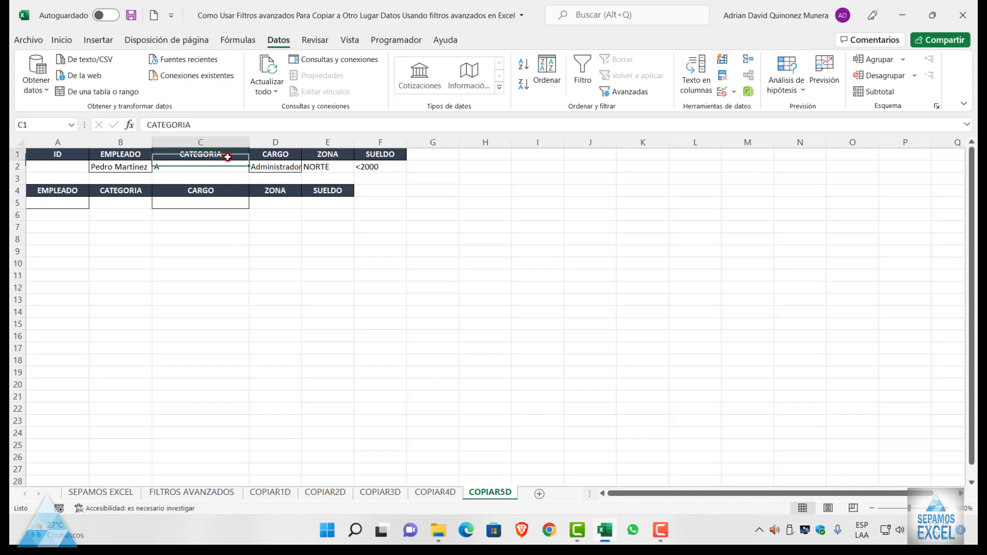
Step: Start an Advanced Filter copying elsewhere, with list range 'FILTROS AVANZADOS'!A1:F51
left_click(625, 92)
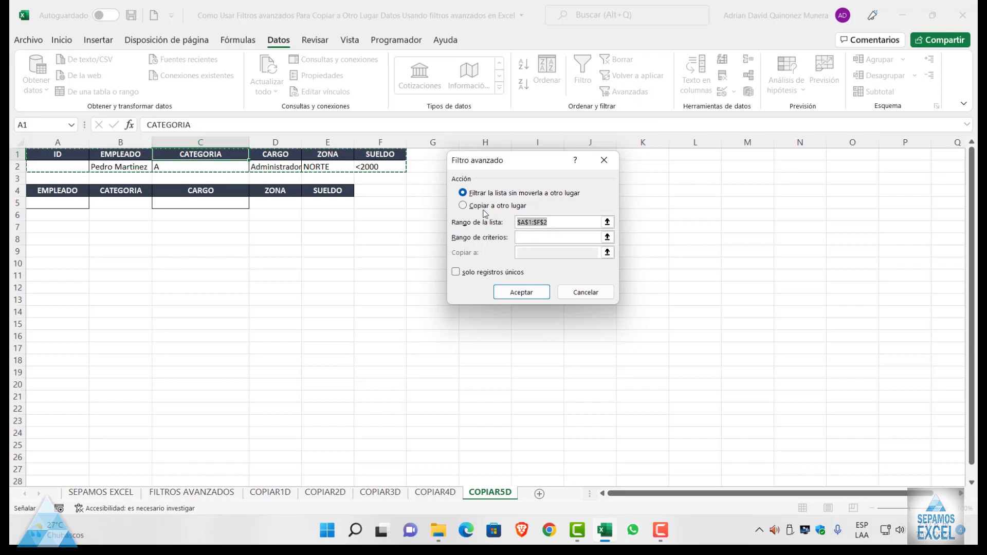
left_click(463, 205)
left_click(568, 224)
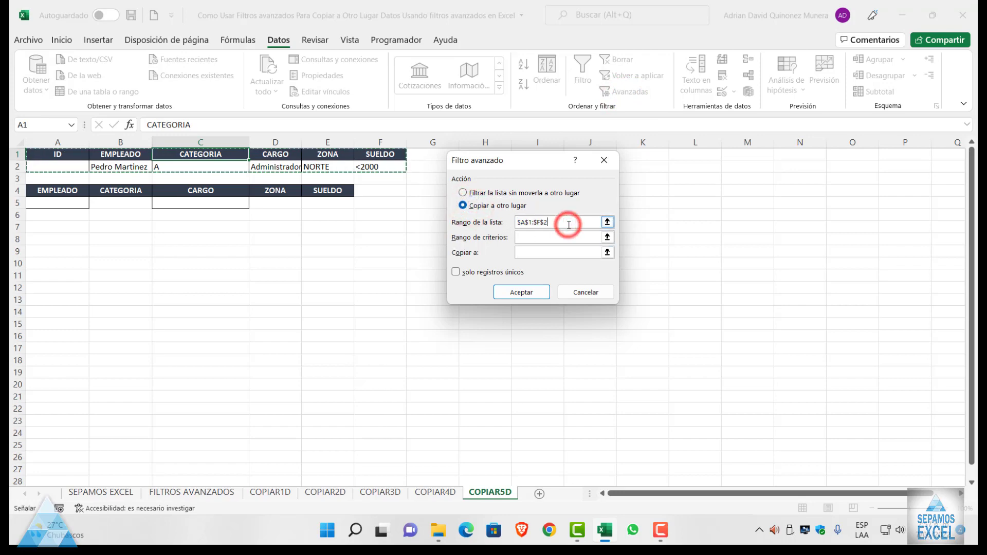
key("BackSpace")
left_click(208, 494)
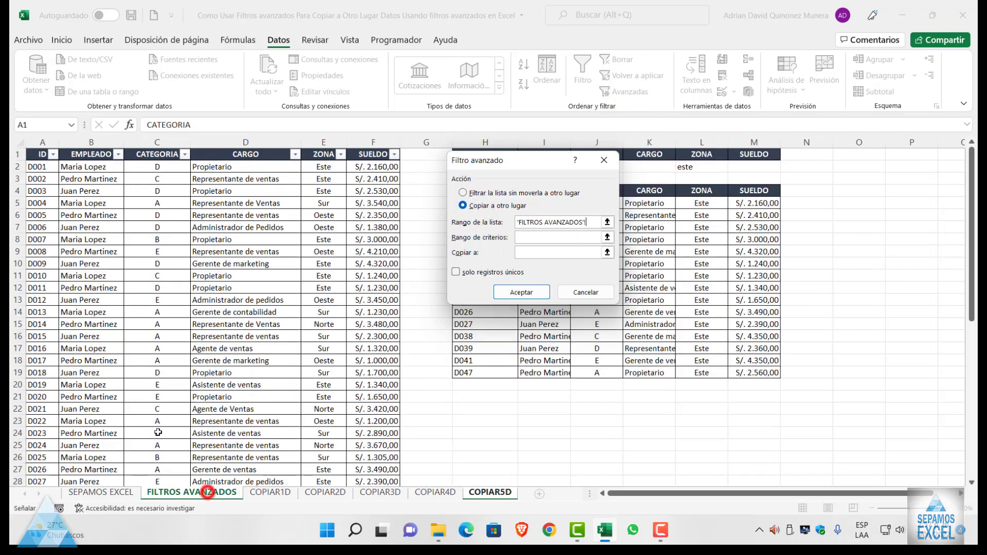
mouse_move(40, 157)
left_mouse_down()
mouse_move(313, 171)
mouse_move(355, 487)
left_mouse_up()
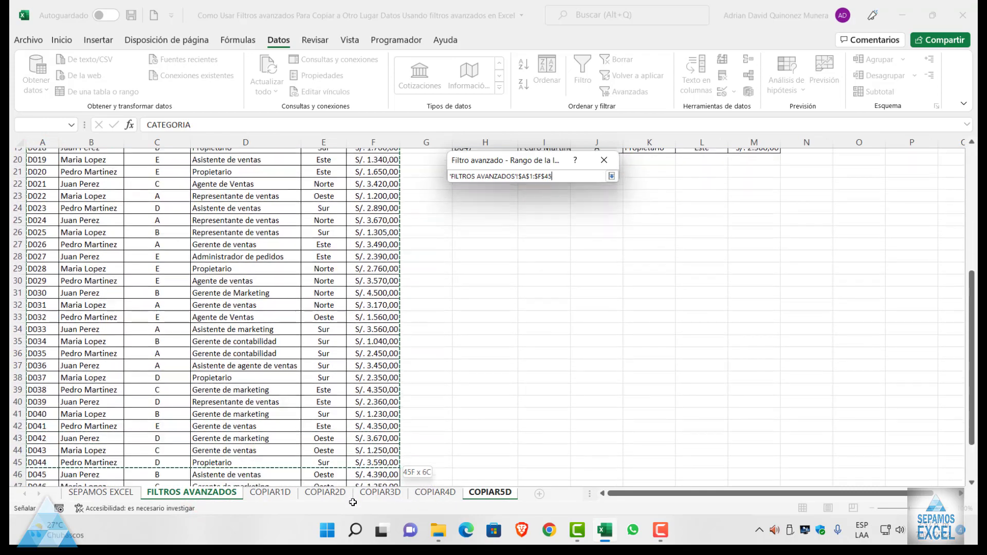
left_click_drag(355, 487, 357, 452)
scroll(358, 453, "up", 5)
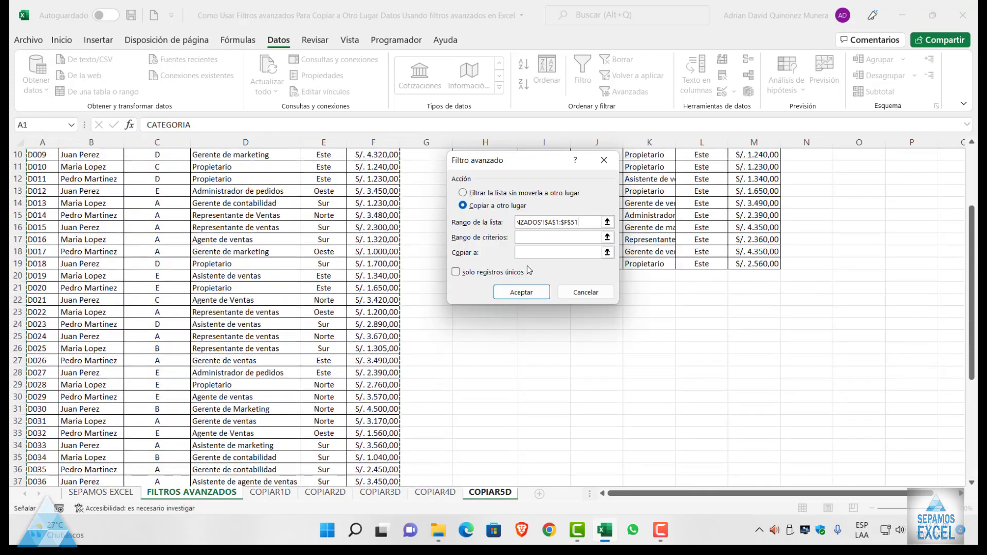
Step: Use criteria B1:F2 and destination A4:E4, run the filter with no rows copied, and widen column D
left_click(535, 239)
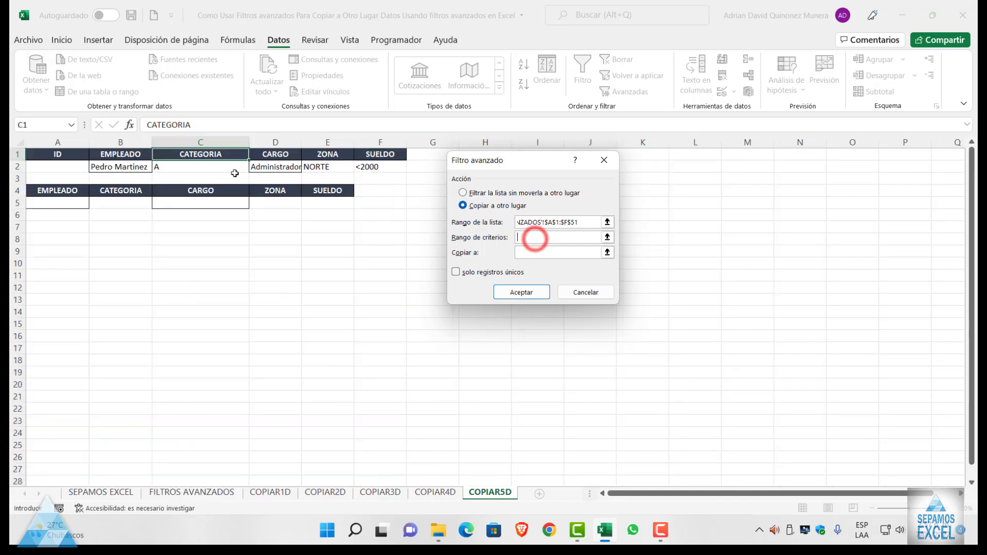
left_click_drag(121, 155, 380, 167)
left_click(529, 252)
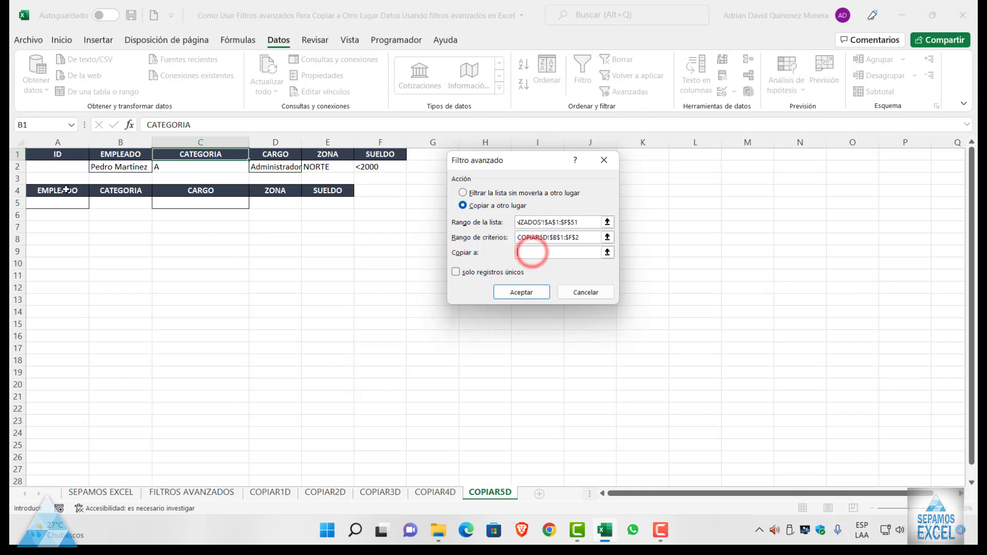
left_click_drag(64, 190, 319, 190)
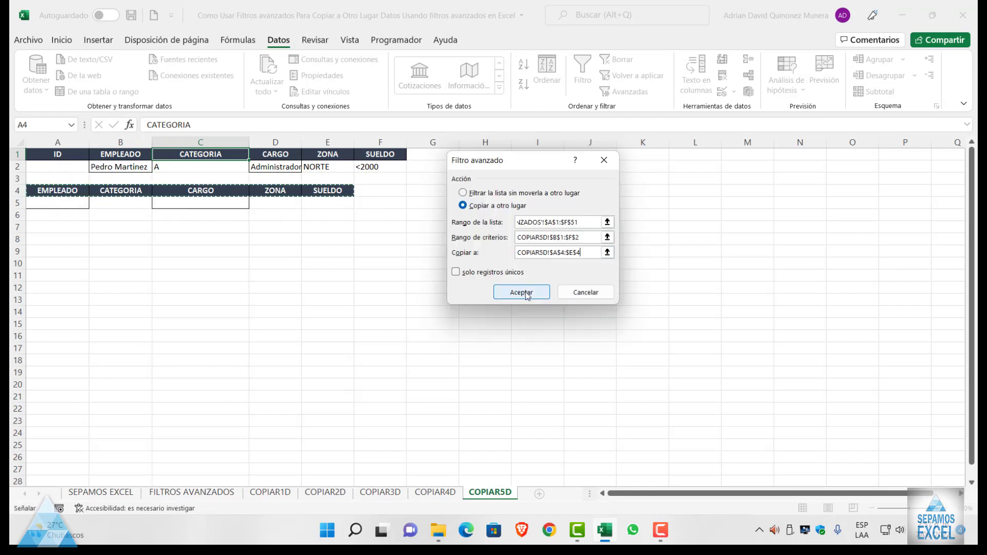
left_click(522, 291)
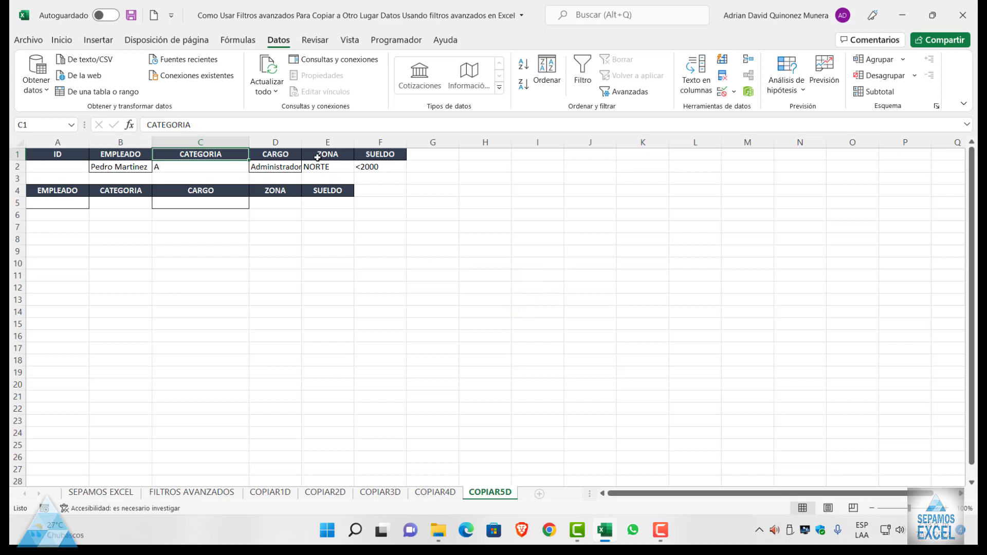
double_click(302, 142)
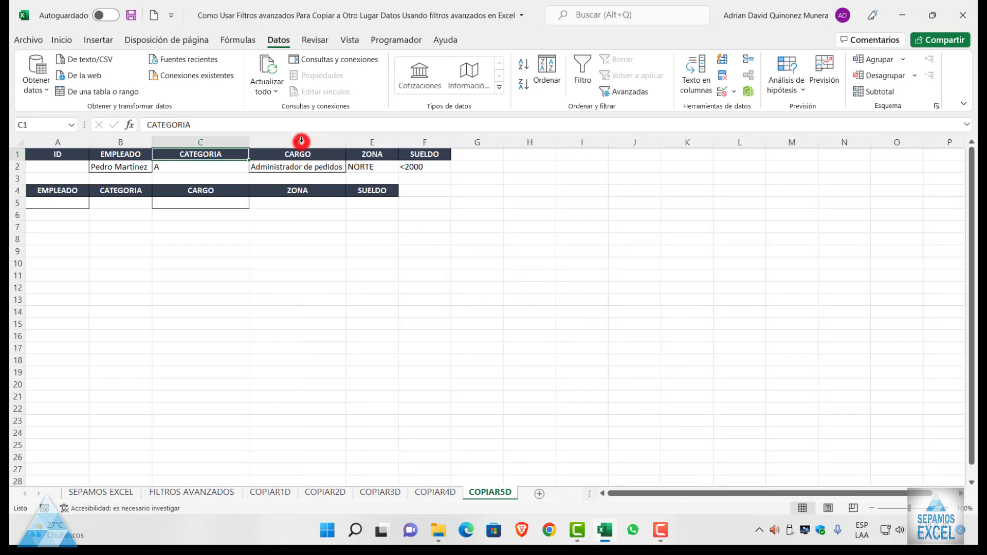
left_click(427, 167)
double_click(407, 168)
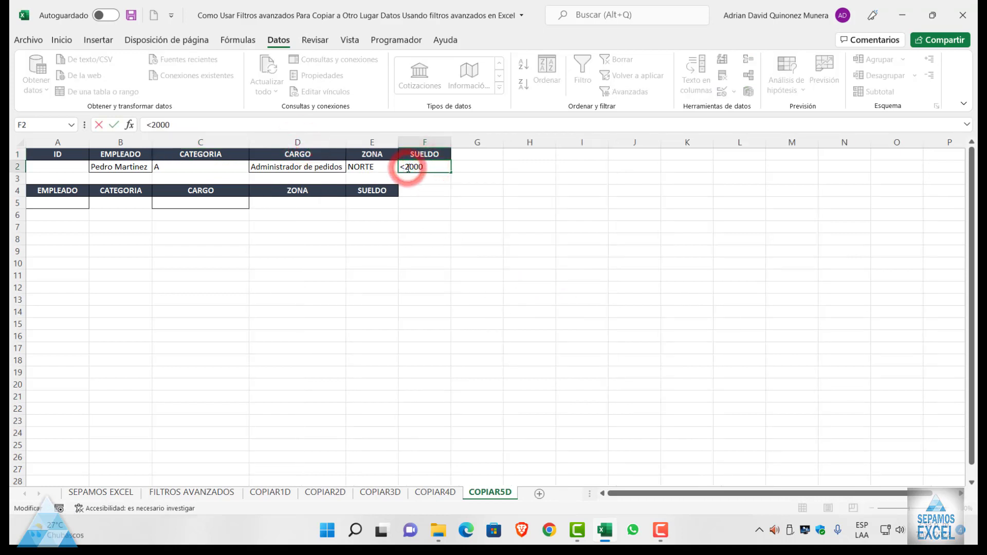
Step: Change the SUELDO criterion to >2000 and reopen Advanced Filter with list range FILTROS AVANZADOS!A1:F51
key("BackSpace")
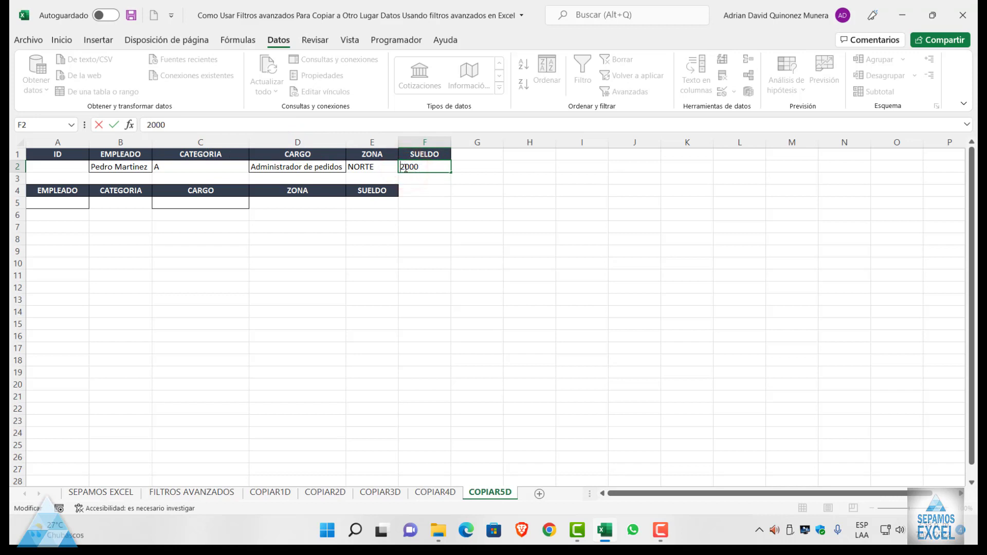
type(">")
left_click(455, 197)
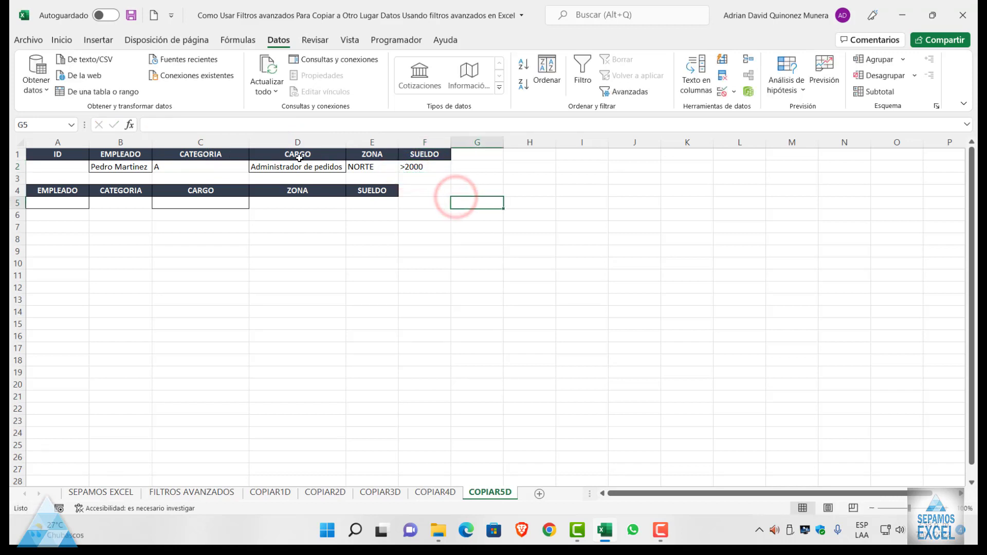
left_click(297, 154)
left_click(623, 93)
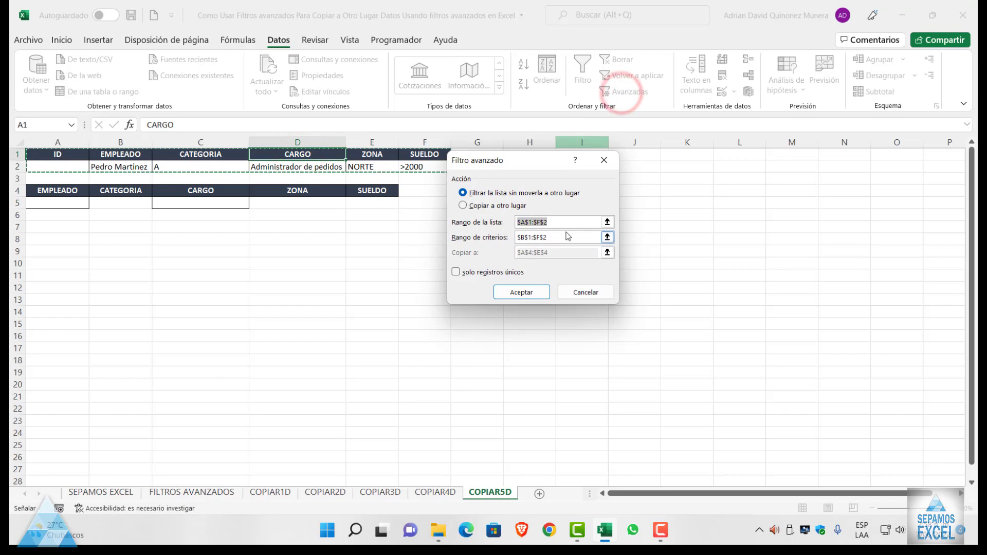
left_click(465, 206)
left_click(576, 222)
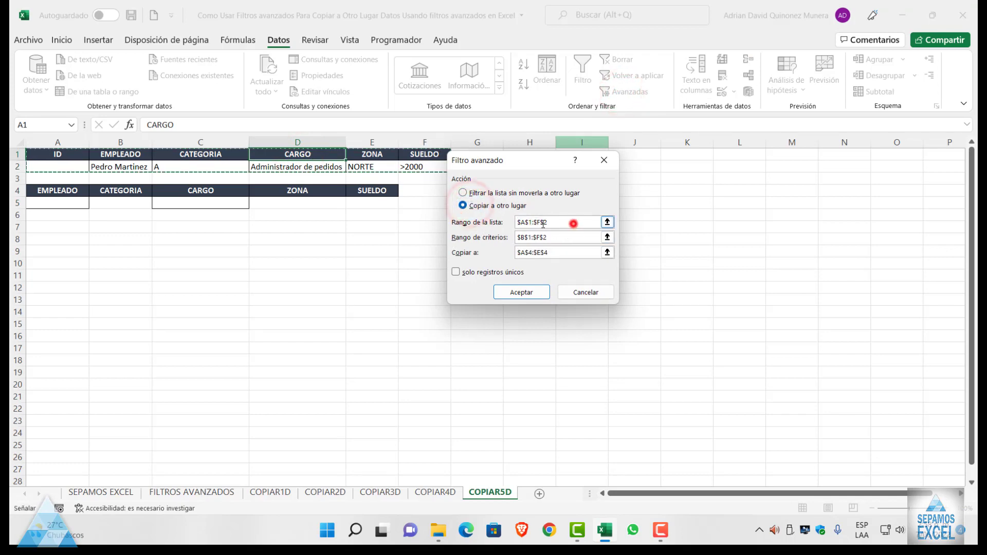
key("BackSpace")
left_click(191, 492)
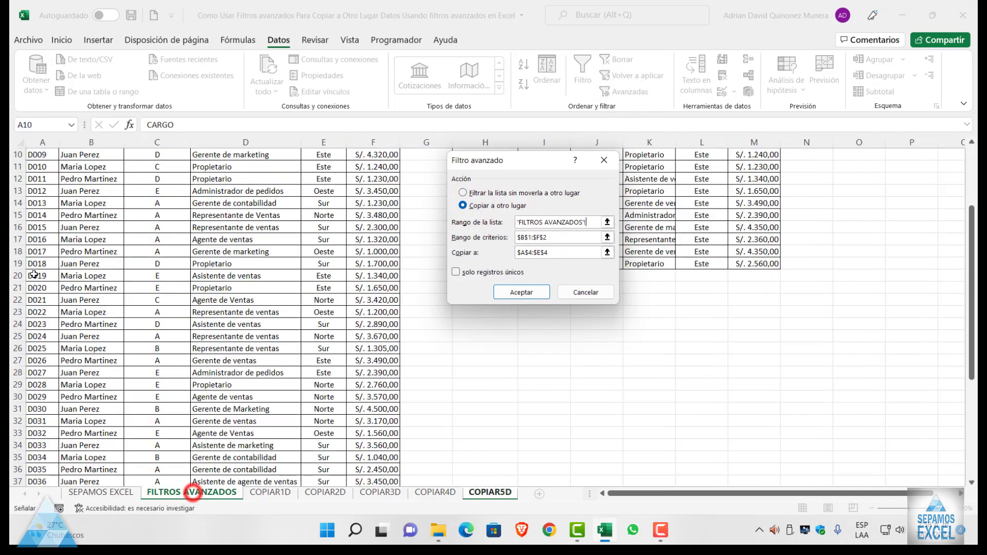
left_click_drag(35, 159, 371, 487)
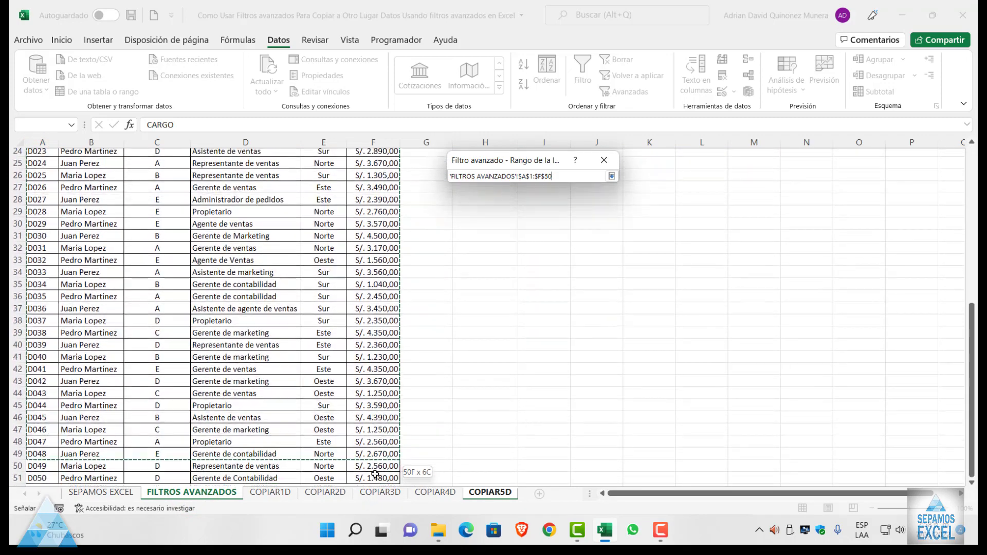
left_click_drag(371, 487, 373, 470)
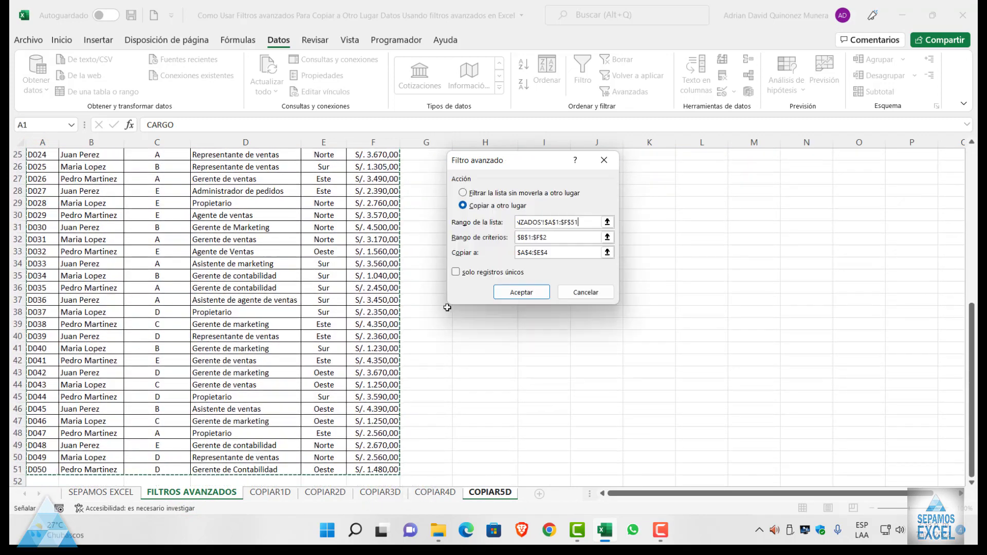
Step: Set criteria B1:F2 and replace the destination with A4:E4, then run the filter
left_click(553, 237)
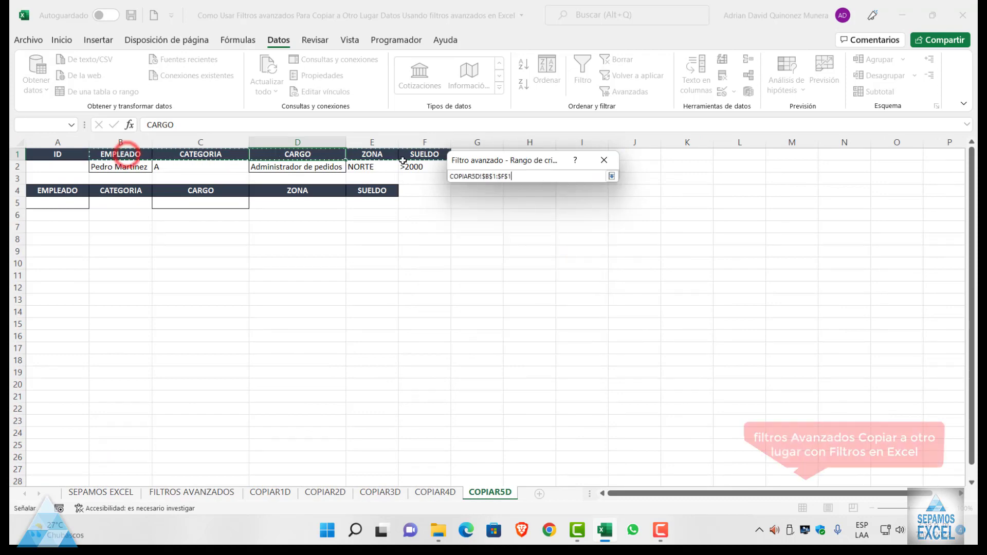
left_click_drag(153, 153, 425, 166)
left_click(555, 253)
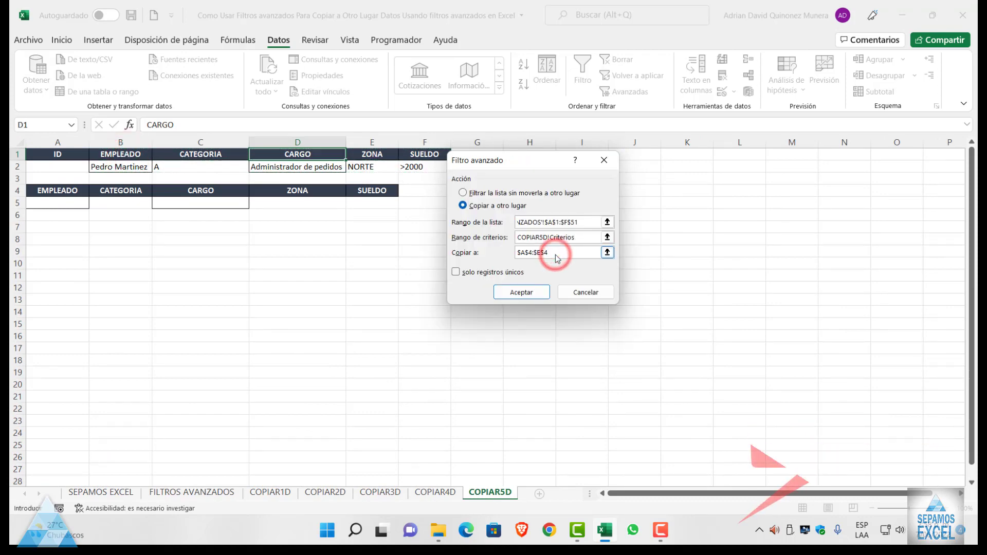
double_click(555, 253)
key("BackSpace")
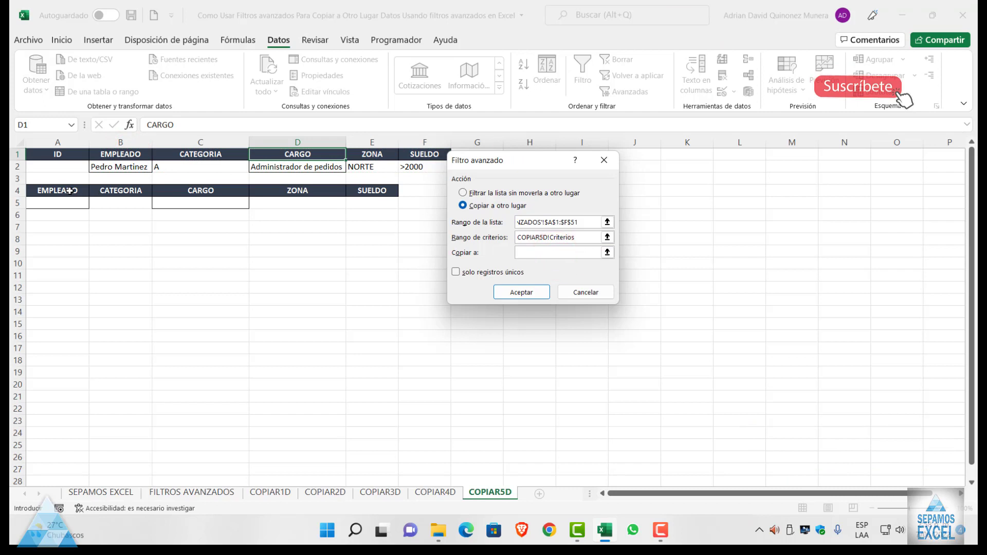
left_click_drag(69, 191, 381, 191)
left_click(522, 292)
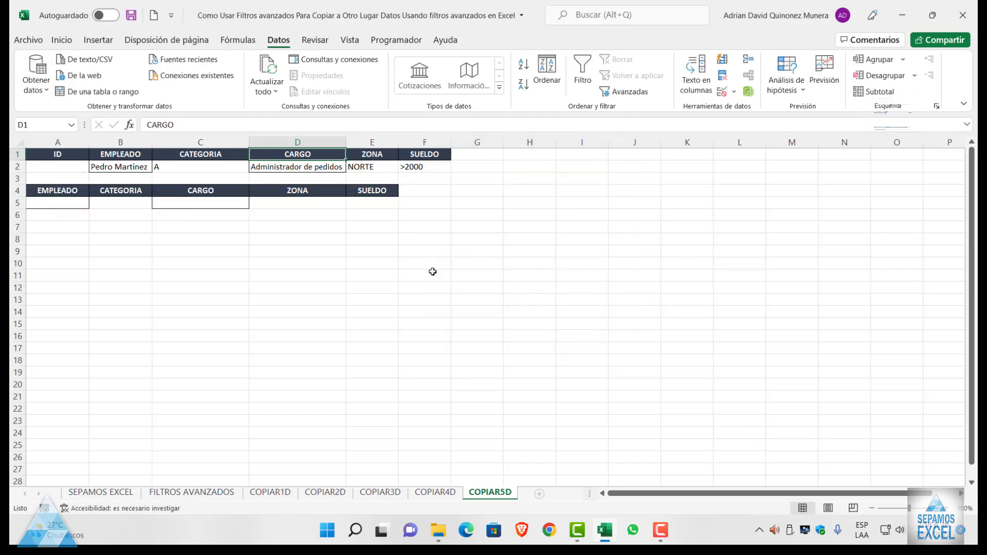
left_click(628, 91)
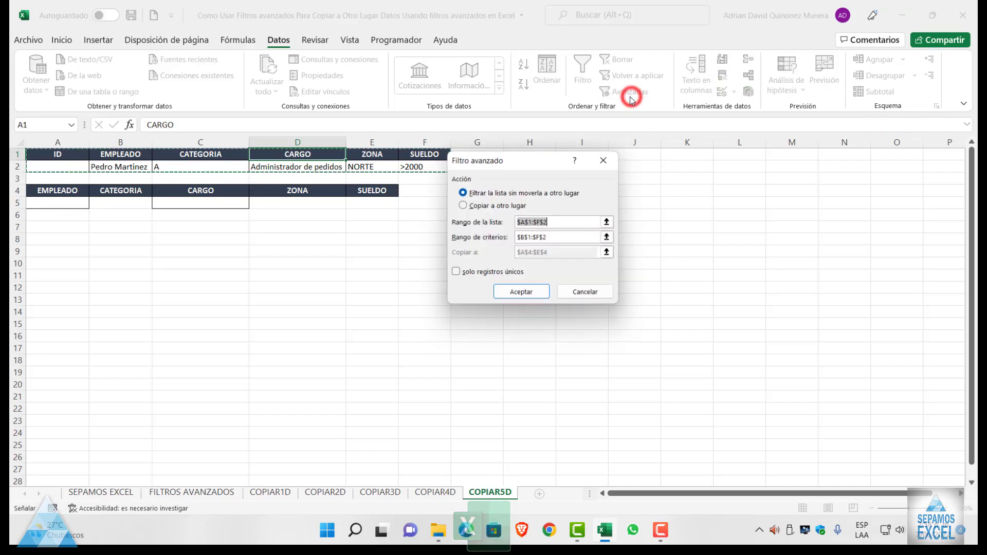
left_click(463, 205)
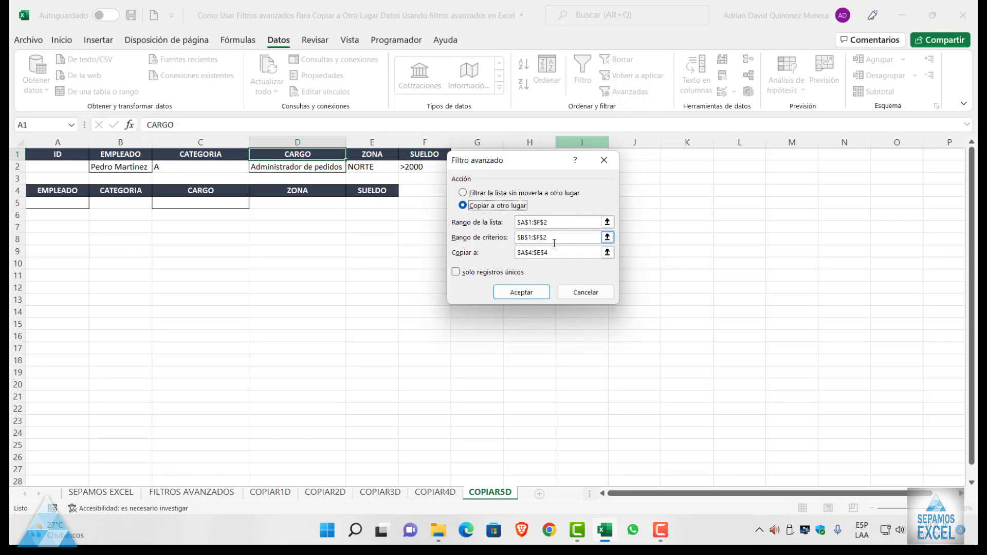
key("super+w")
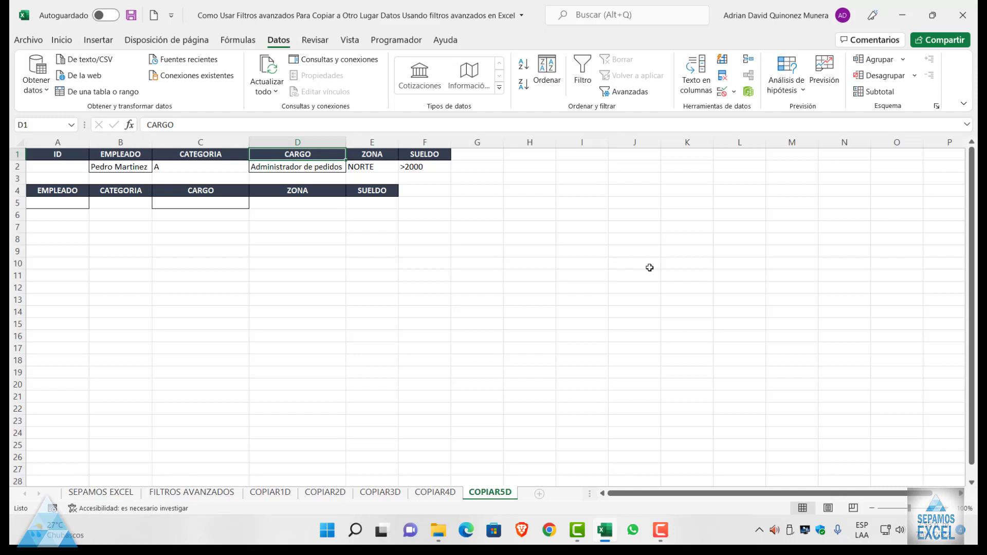
left_click(540, 288)
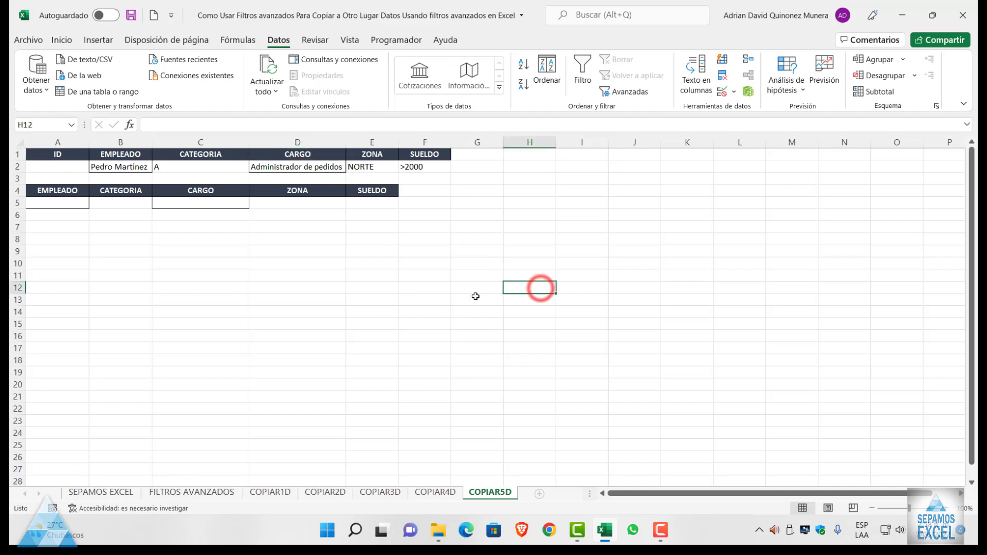
left_click(460, 262)
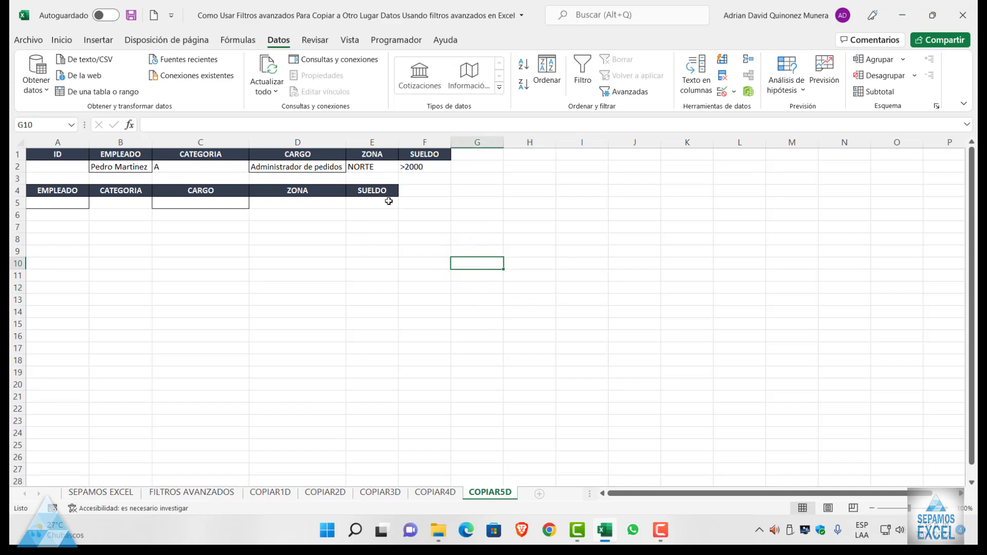
left_click(381, 169)
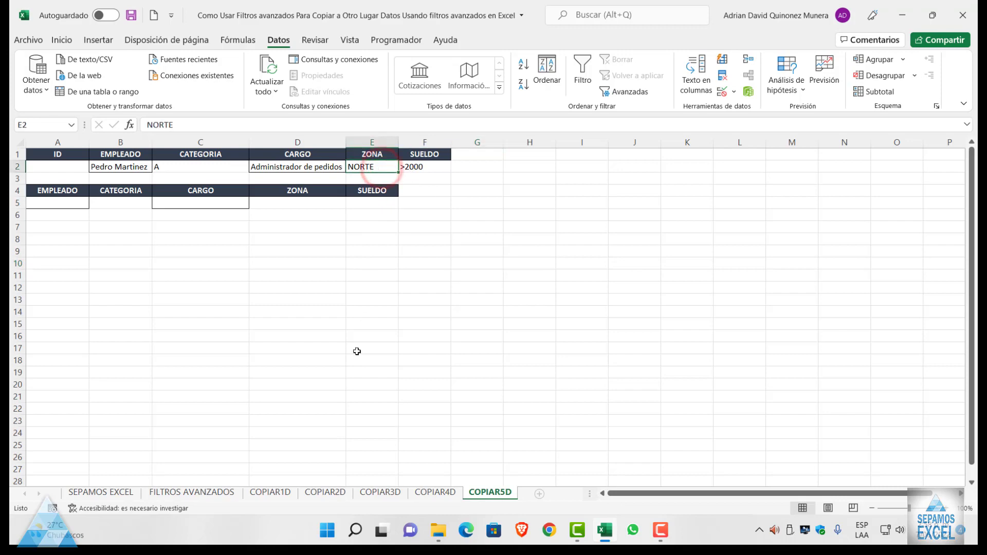
Step: After checking the FILTROS AVANZADOS data, change the ZONA criterion in E2 to SUR
left_click(200, 493)
scroll(412, 353, "up", 2)
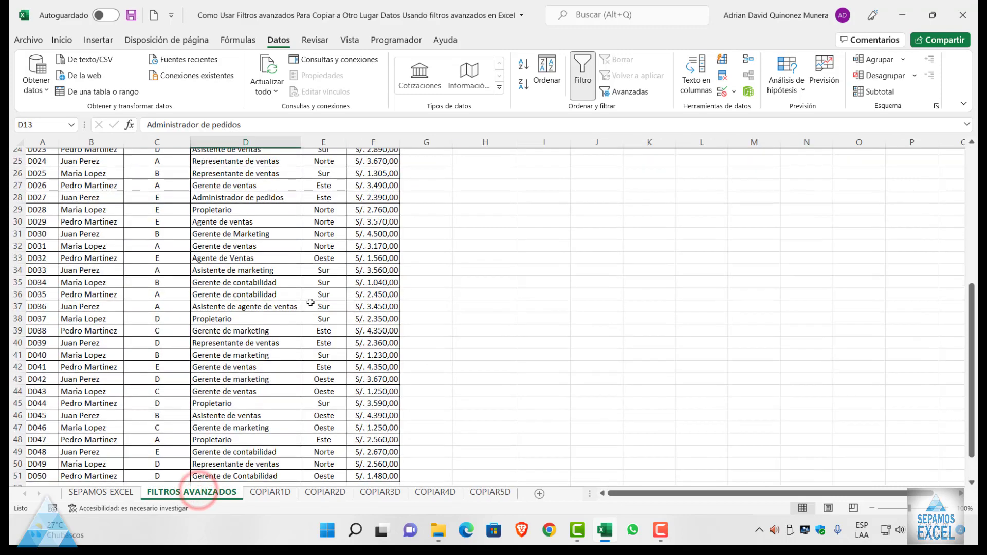
scroll(360, 329, "up", 10)
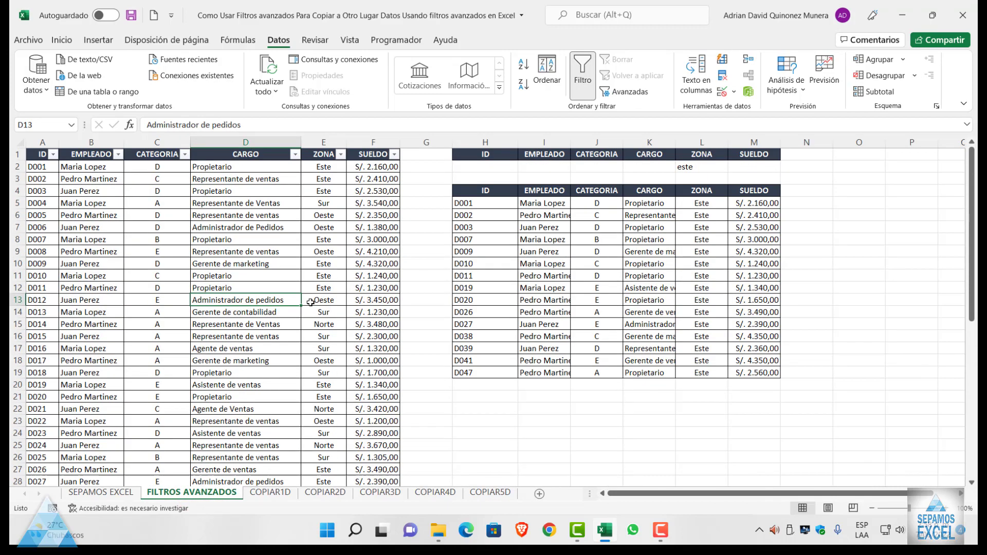
left_click(472, 493)
type("UR")
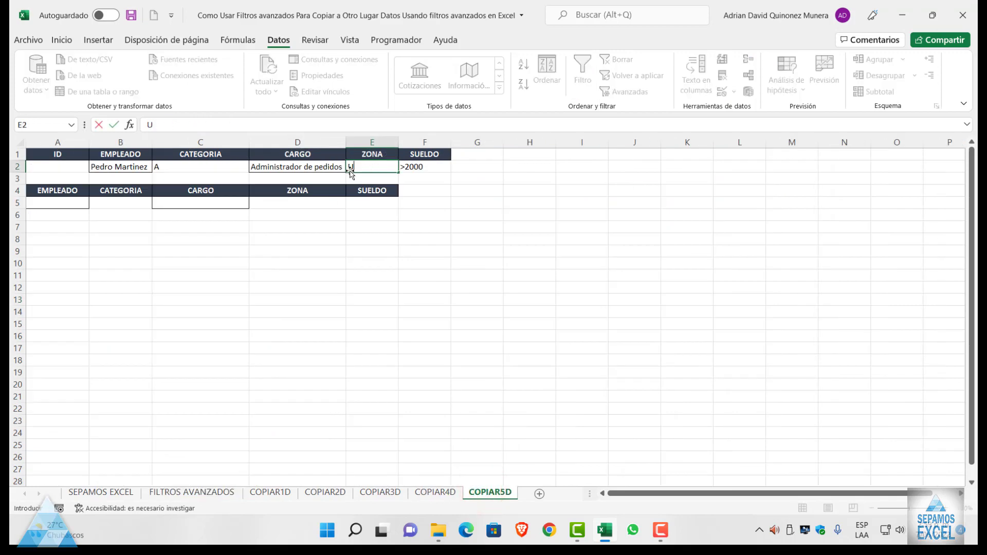
left_click(453, 198)
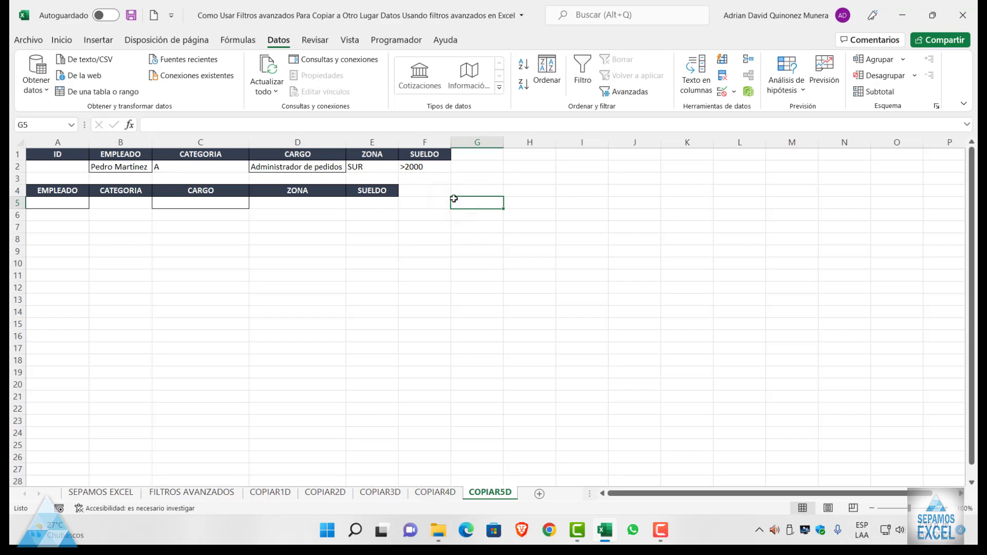
Step: Reopen Advanced Filter to copy elsewhere, with list range FILTROS AVANZADOS!A1:F51
left_click(129, 155)
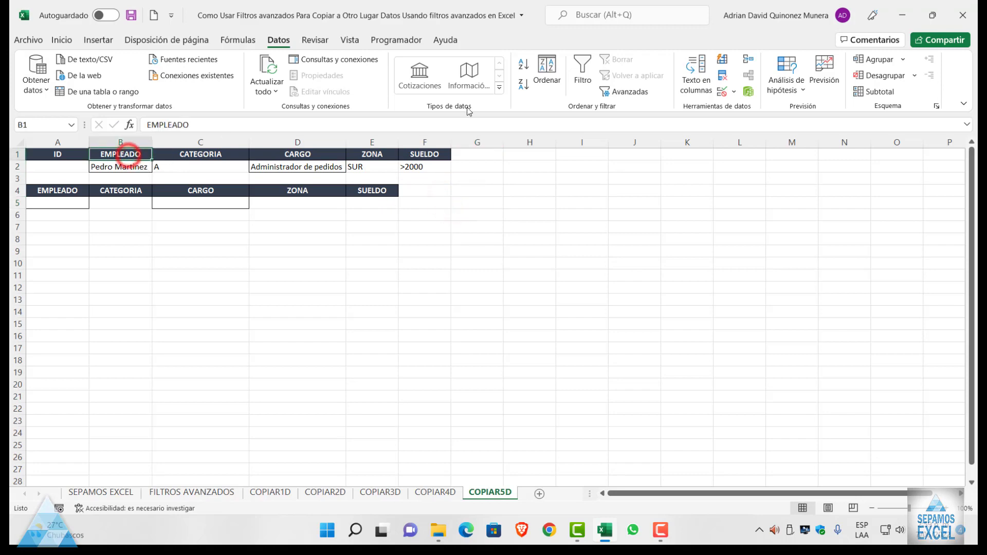
left_click(615, 94)
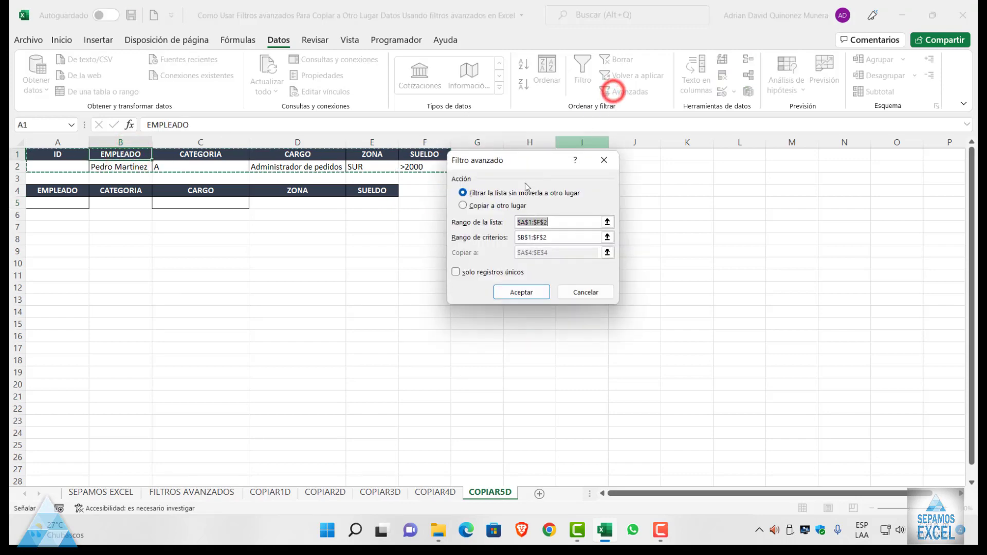
left_click(462, 205)
left_click(561, 218)
key("BackSpace")
key("BackSpace")
key("BackSpace")
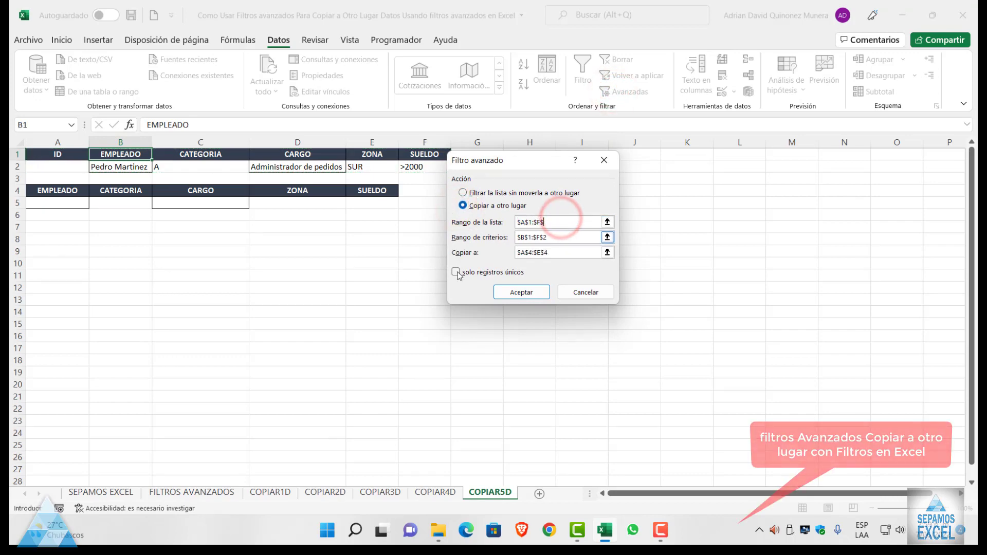
left_click(207, 494)
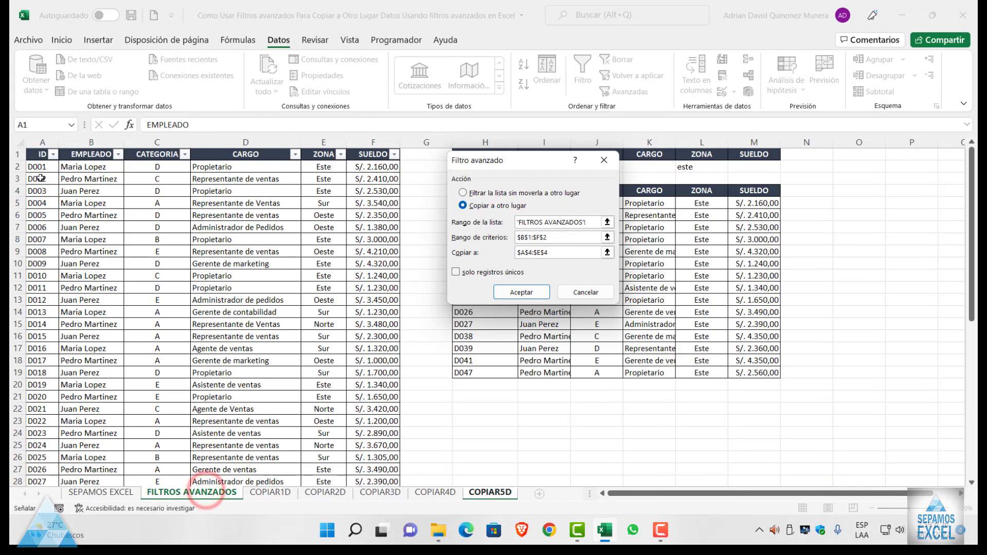
left_click_drag(71, 159, 383, 482)
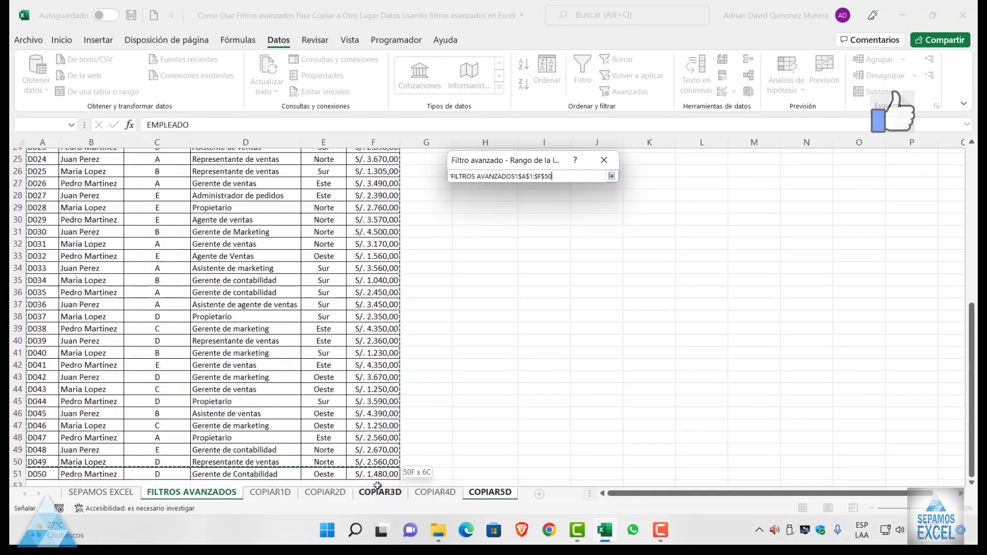
left_click_drag(383, 482, 375, 433)
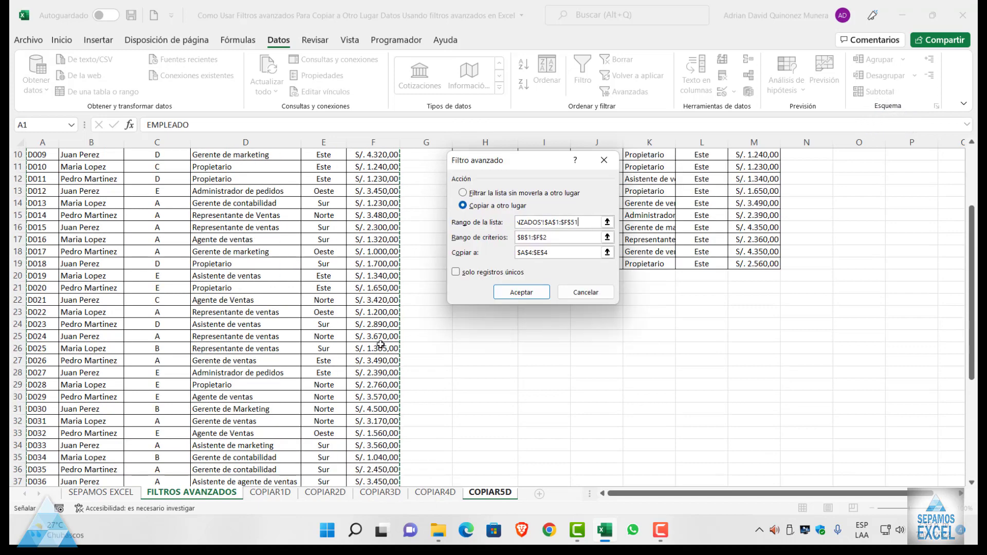
Step: Set criteria B1:F2 and destination A4:E4, then run the filter; no rows match
left_click(563, 238)
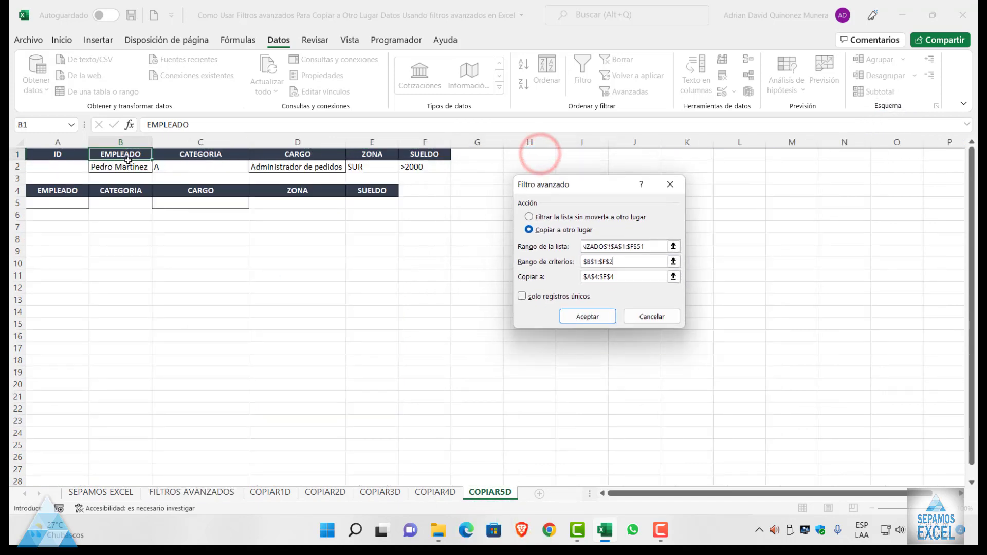
left_click_drag(124, 154, 411, 153)
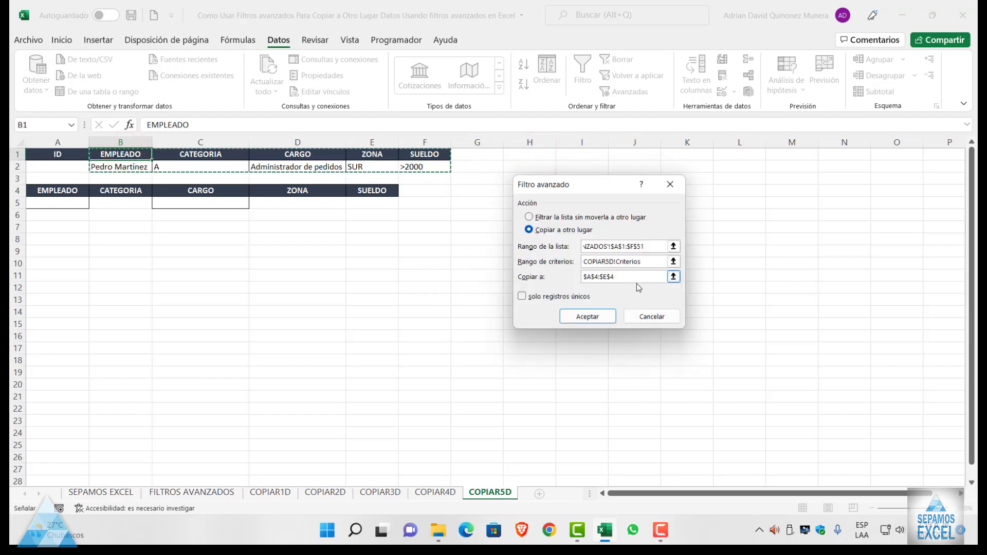
left_click(630, 276)
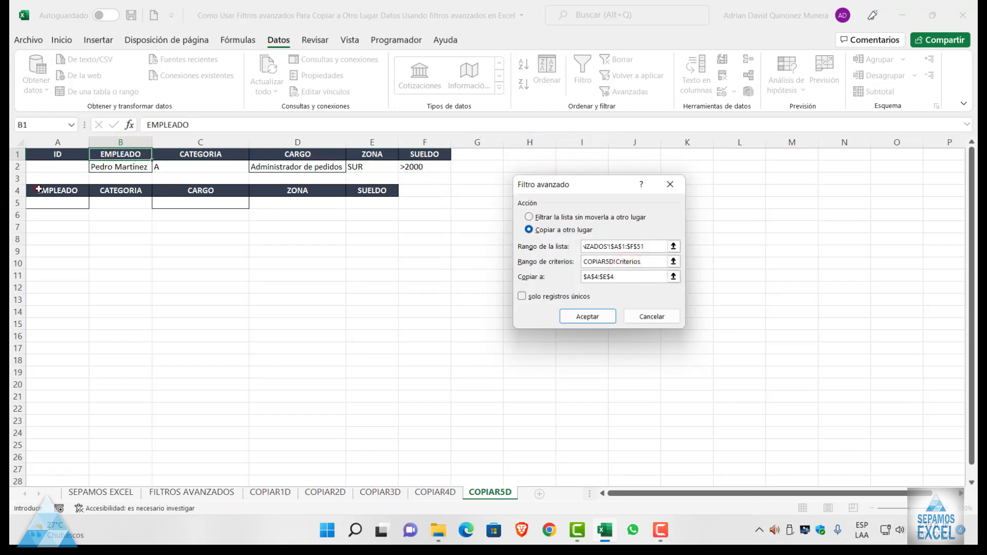
left_click_drag(38, 189, 393, 194)
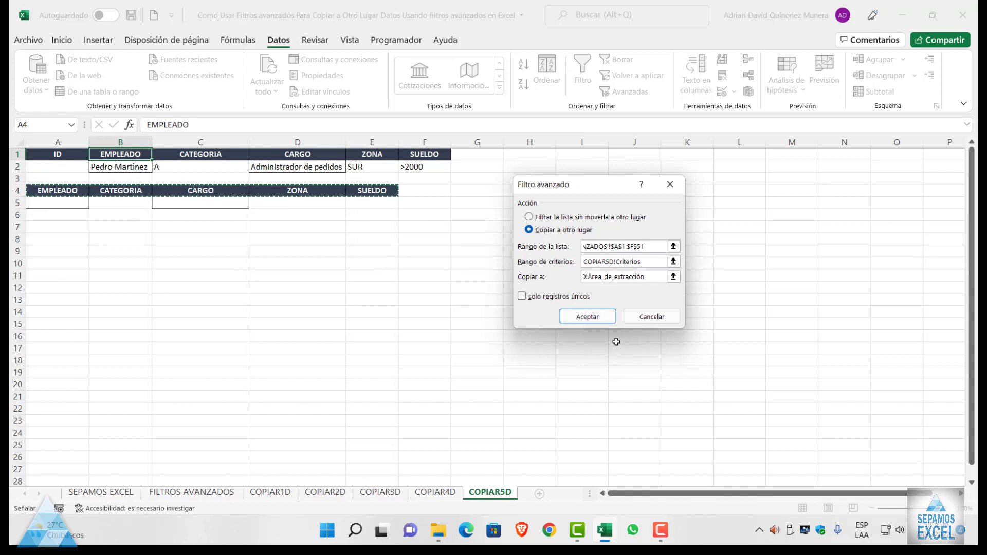
left_click(589, 319)
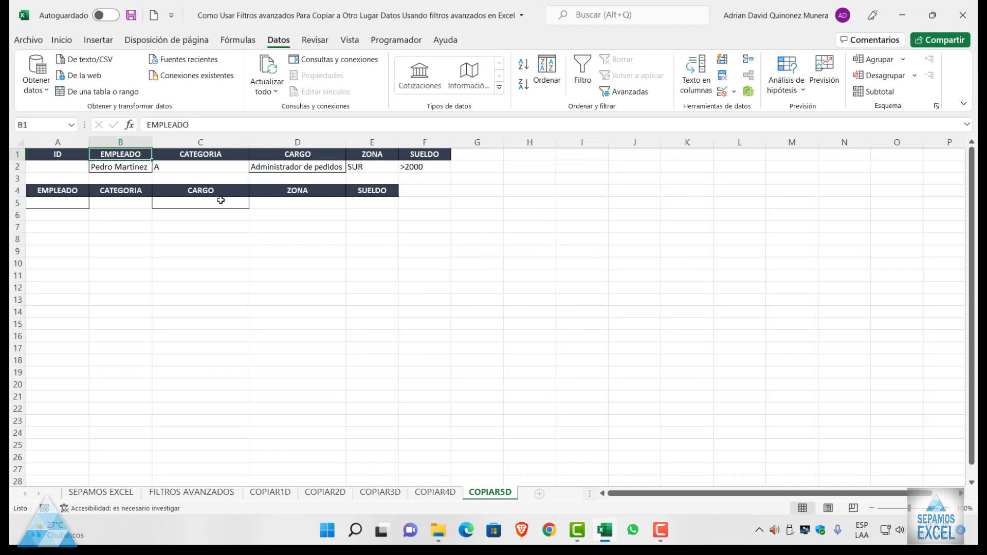
Step: Delete the >2000 salary condition from F2 and go to the FILTROS AVANZADOS sheet
left_click(419, 167)
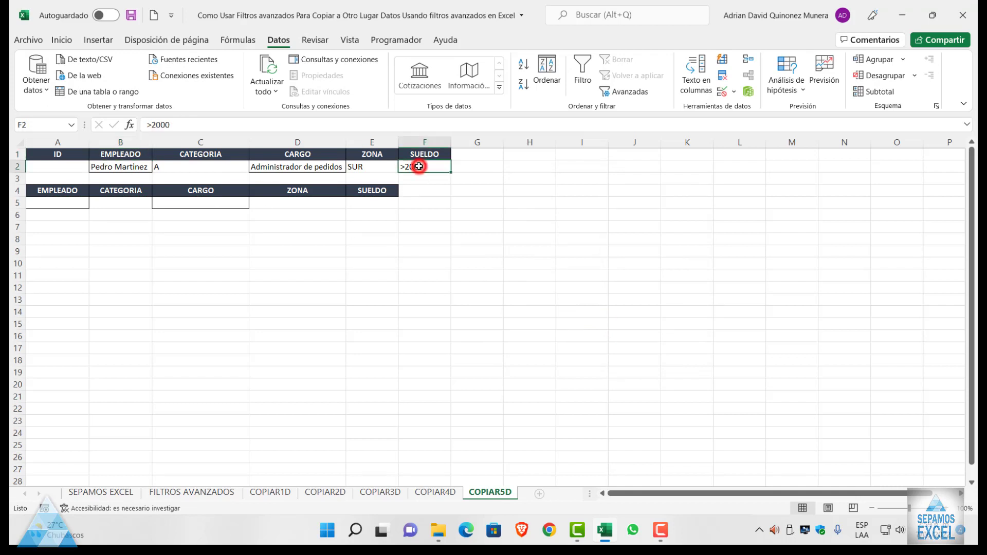
key("BackSpace")
left_click(424, 230)
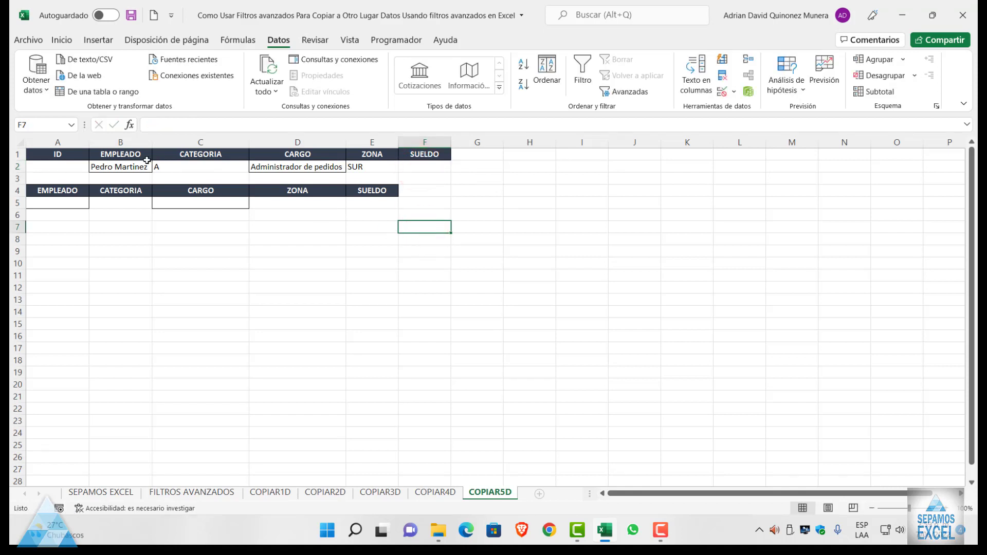
left_click(200, 492)
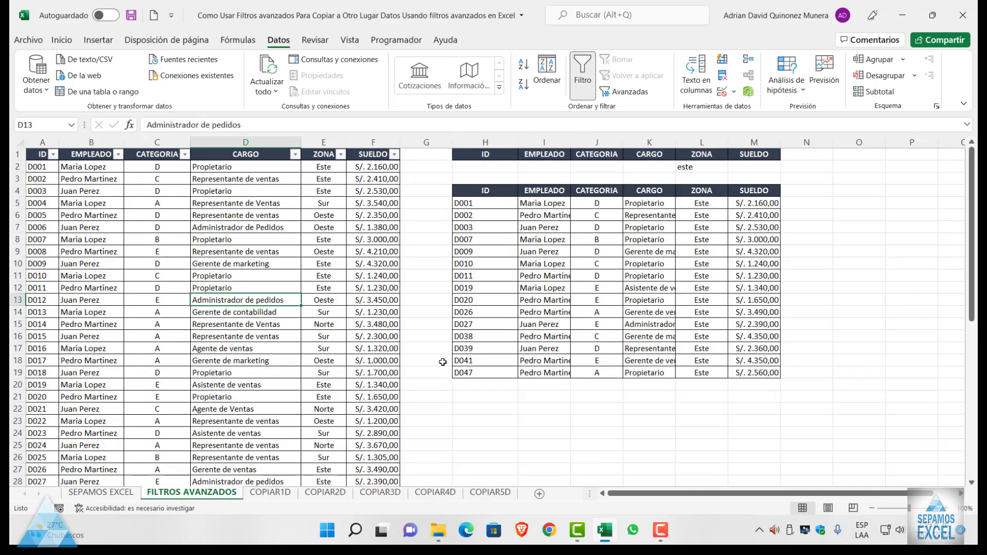
left_click(490, 488)
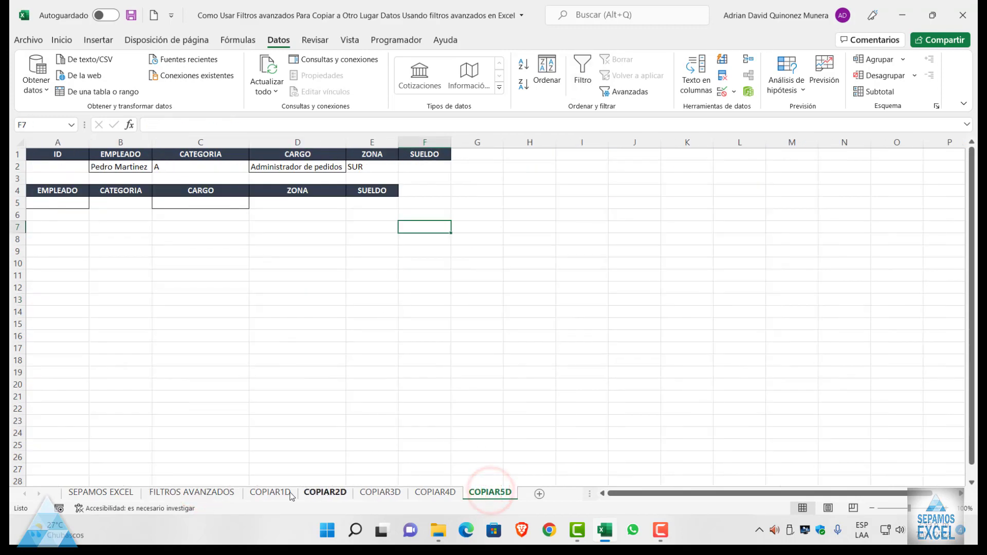
left_click(220, 495)
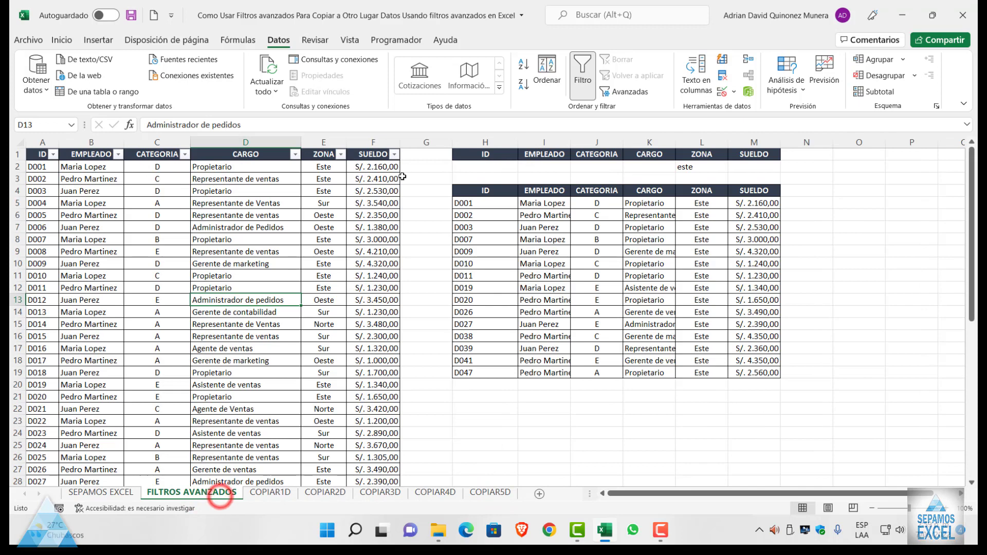
Step: Filter the ZONA column so only Sur-zone employee rows are shown
left_click(335, 152)
left_click(340, 154)
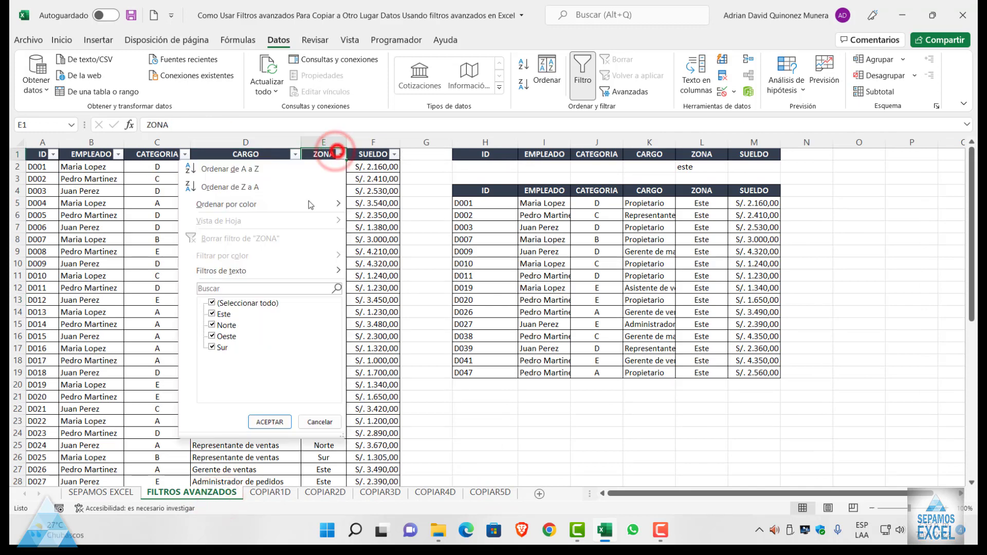
left_click(212, 303)
left_click(212, 348)
left_click(269, 422)
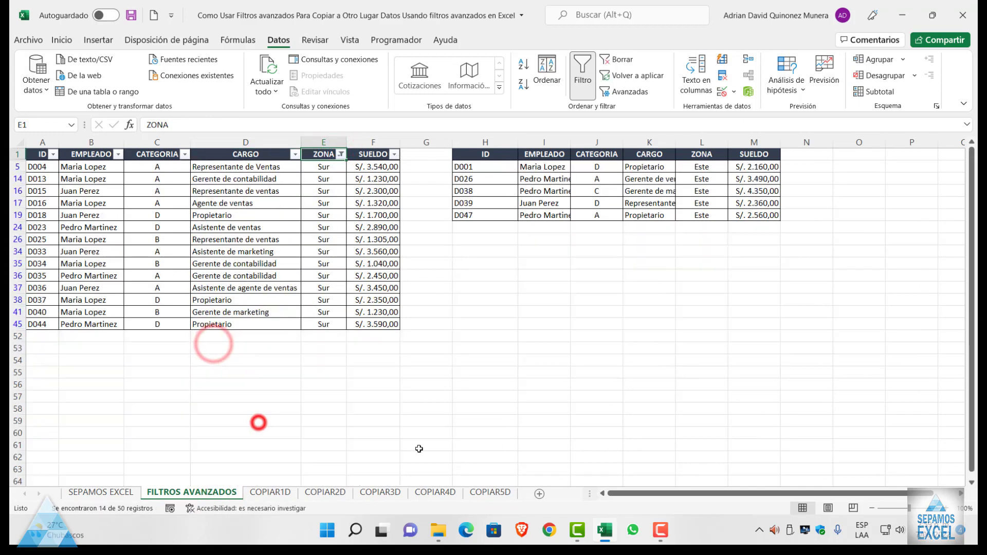
Step: Check the COPIAR5D sheet, then inspect the CARGO filter list and close it unchanged
left_click(478, 492)
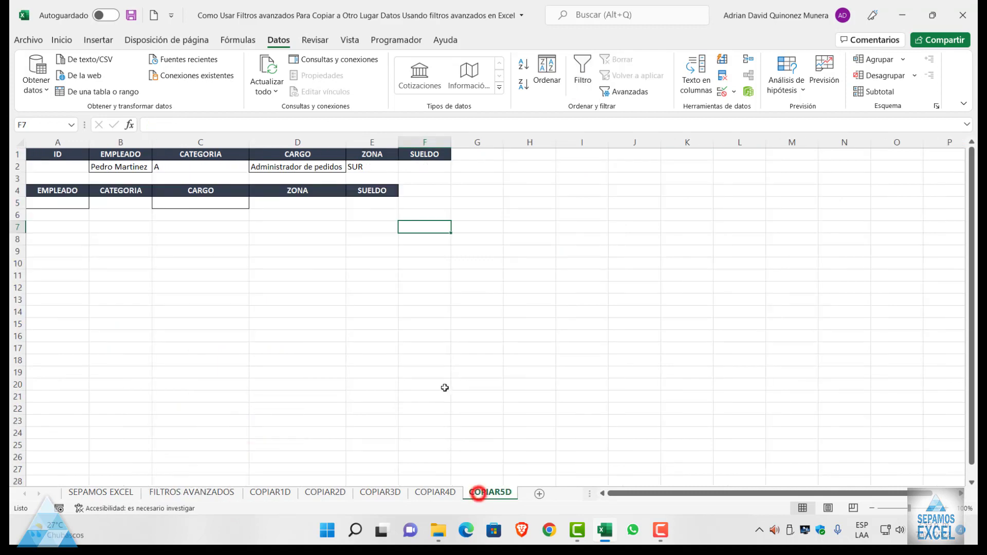
left_click(219, 494)
left_click(296, 154)
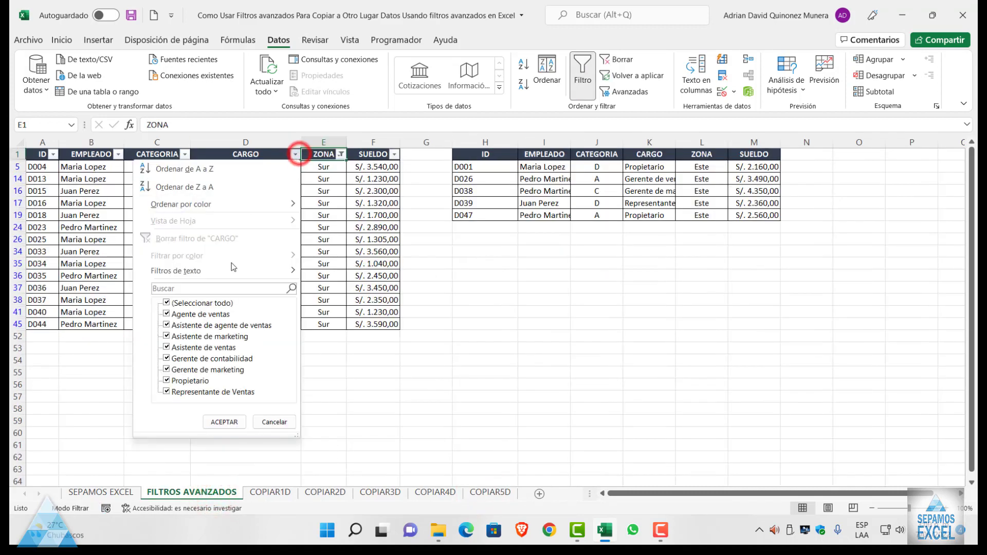
left_click(165, 303)
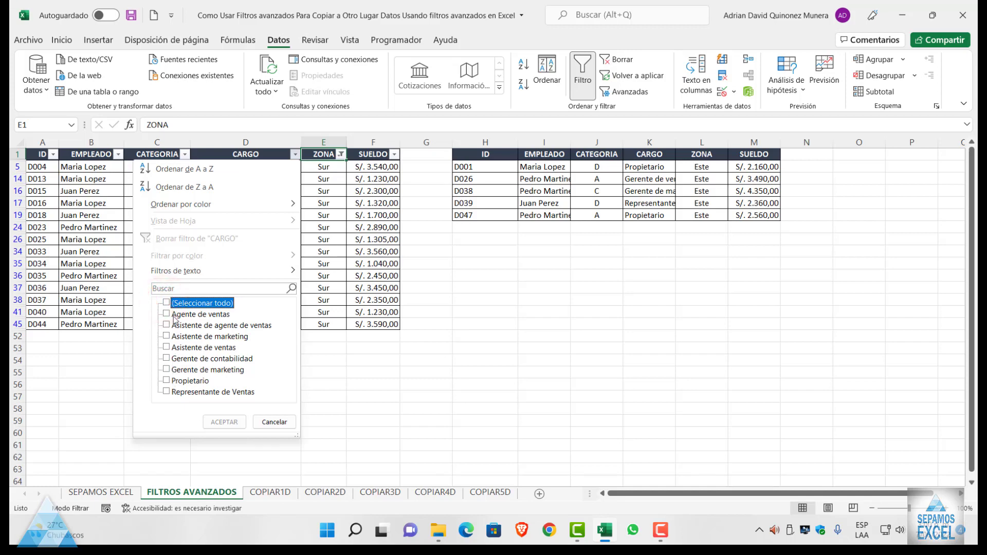
left_click(322, 398)
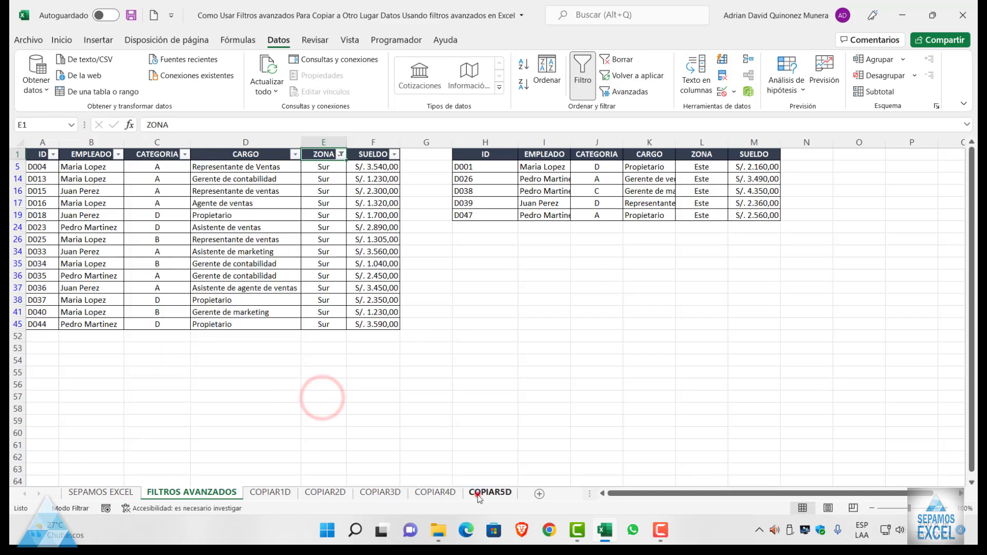
Step: Look at COPIAR5D again, then return and reopen the CARGO column's filter choices
left_click(477, 493)
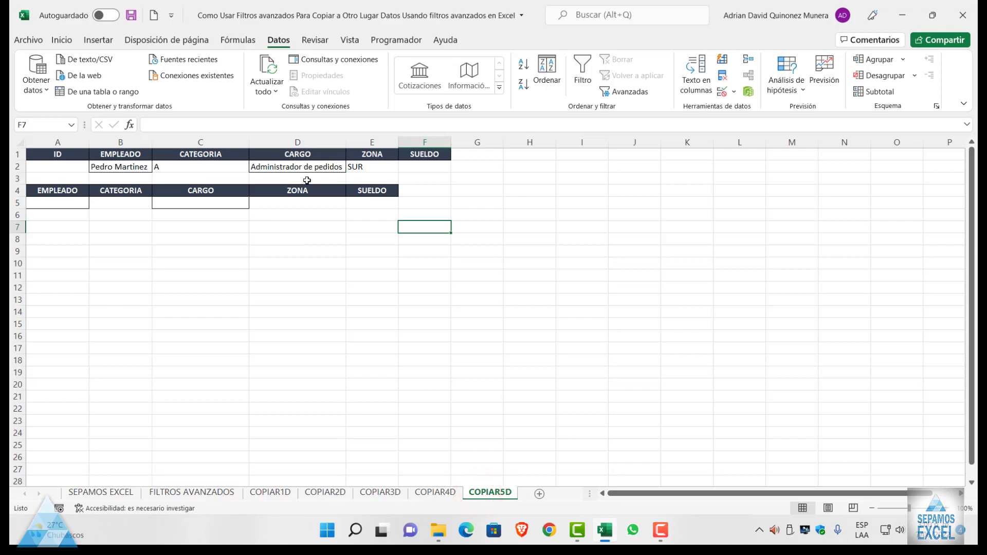
left_click(220, 493)
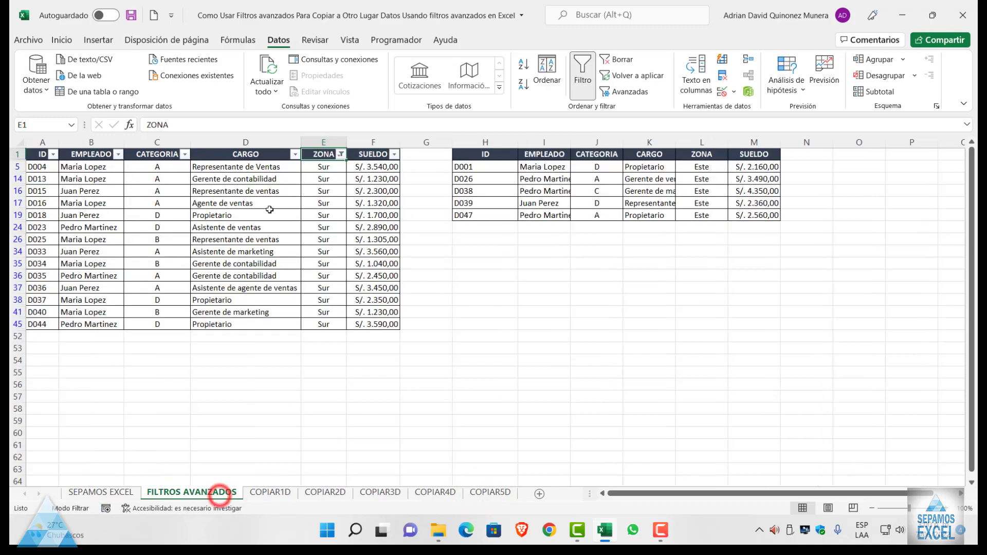
left_click(290, 157)
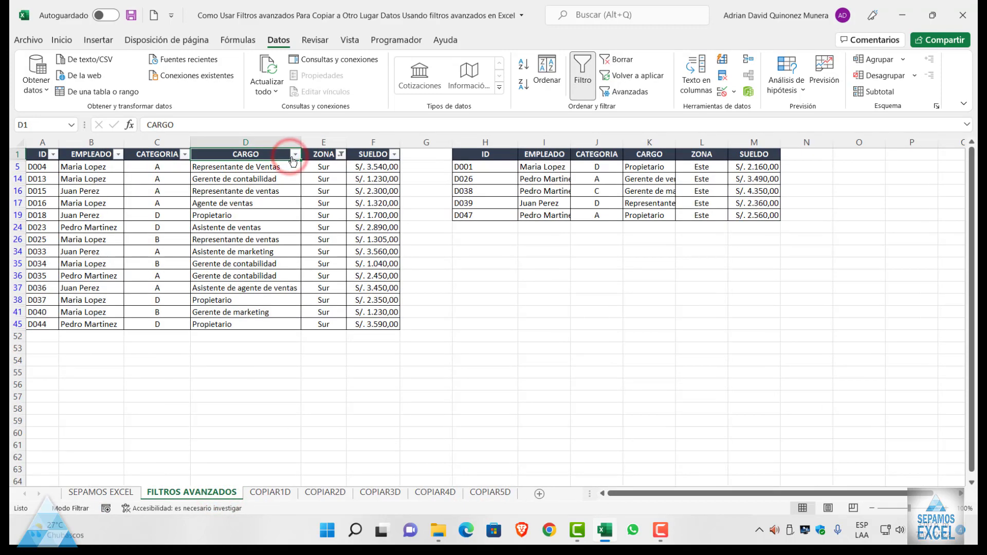
left_click(295, 155)
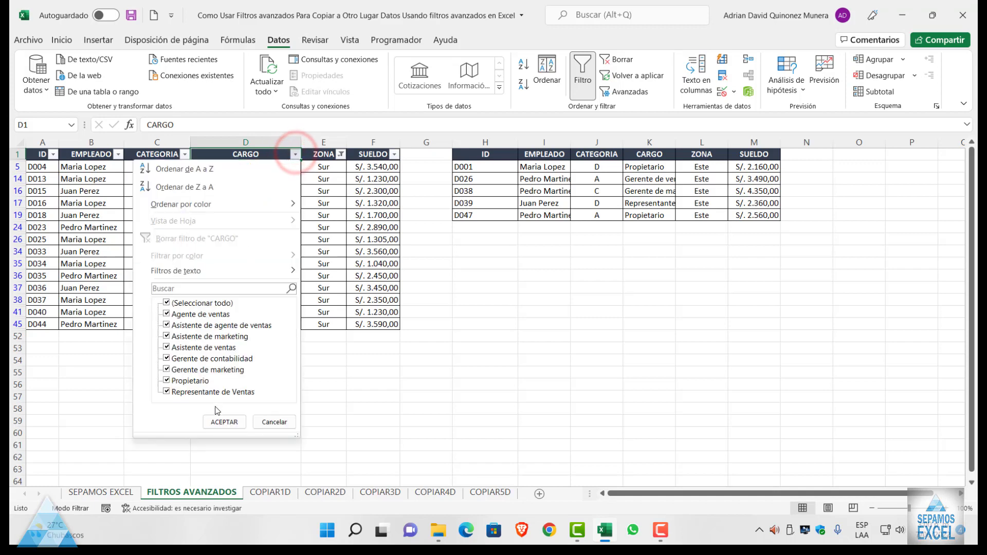
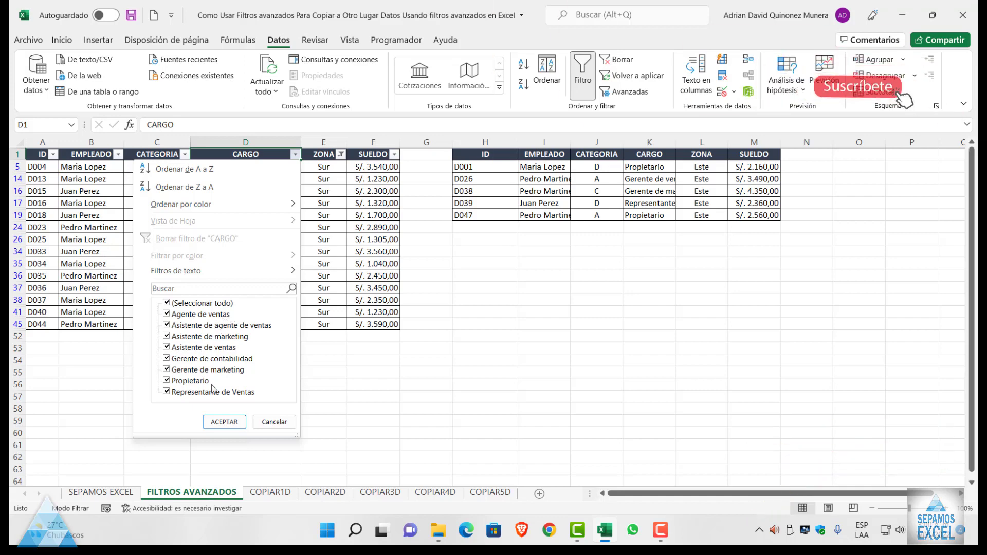
Step: Dismiss the CARGO filter list and clear the ZONA filter so every employee row shows
key("Escape")
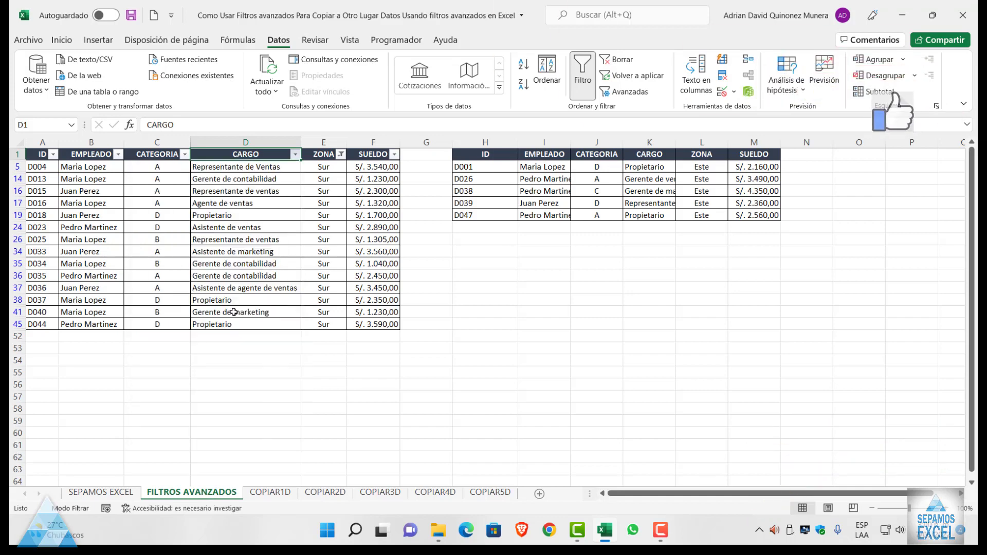
left_click(342, 154)
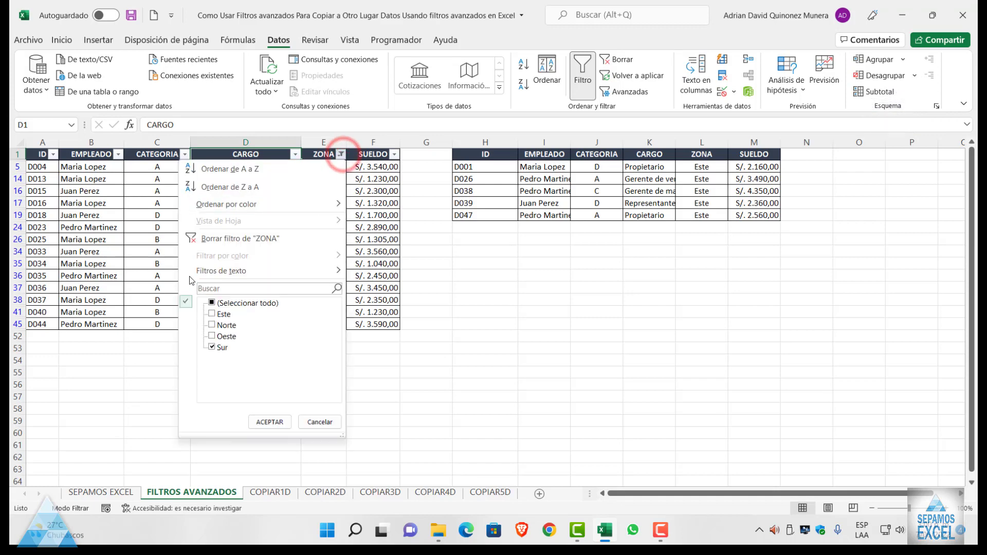
left_click(198, 239)
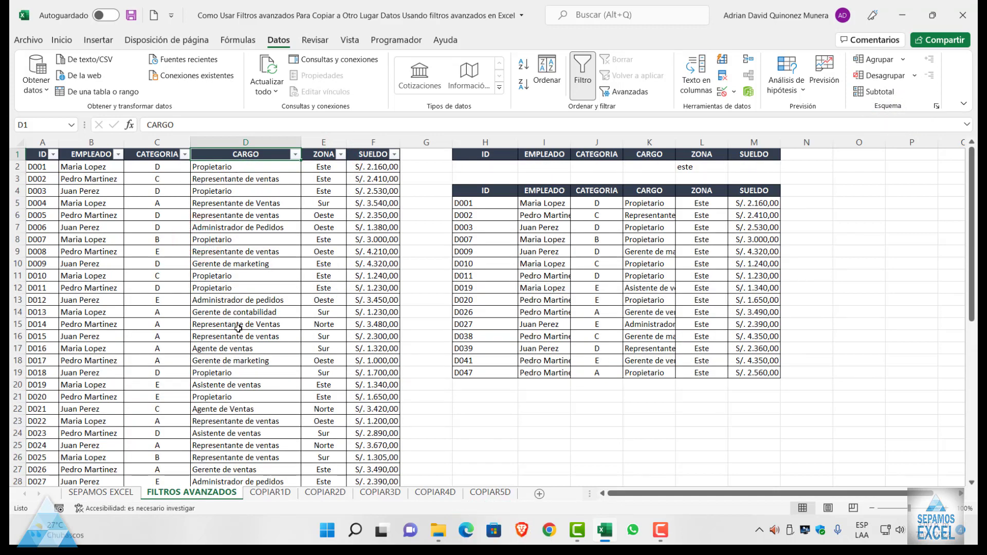
Step: Copy 'Asistente de ventas' from D20 into the COPIAR5D CARGO criterion cell D2
left_click(226, 386)
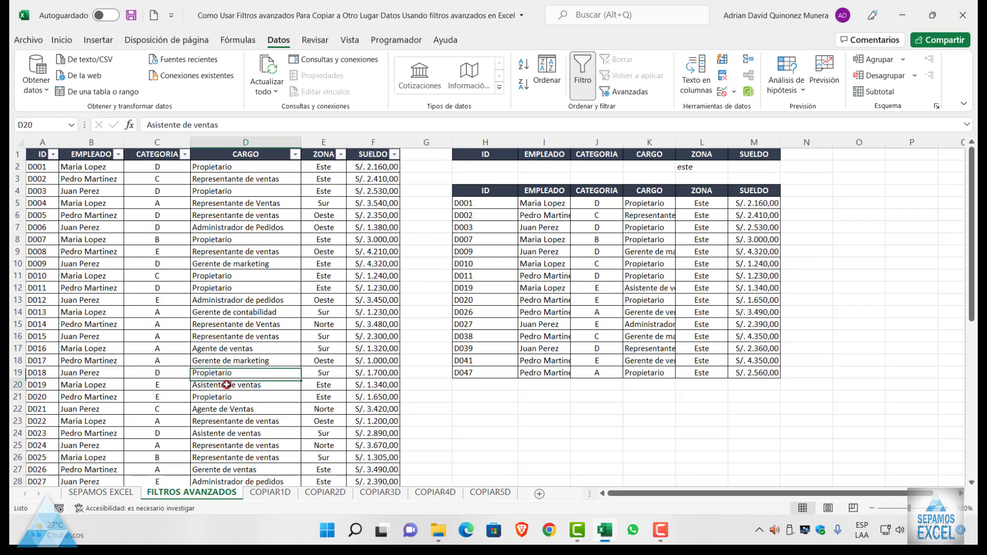
key("ctrl+c")
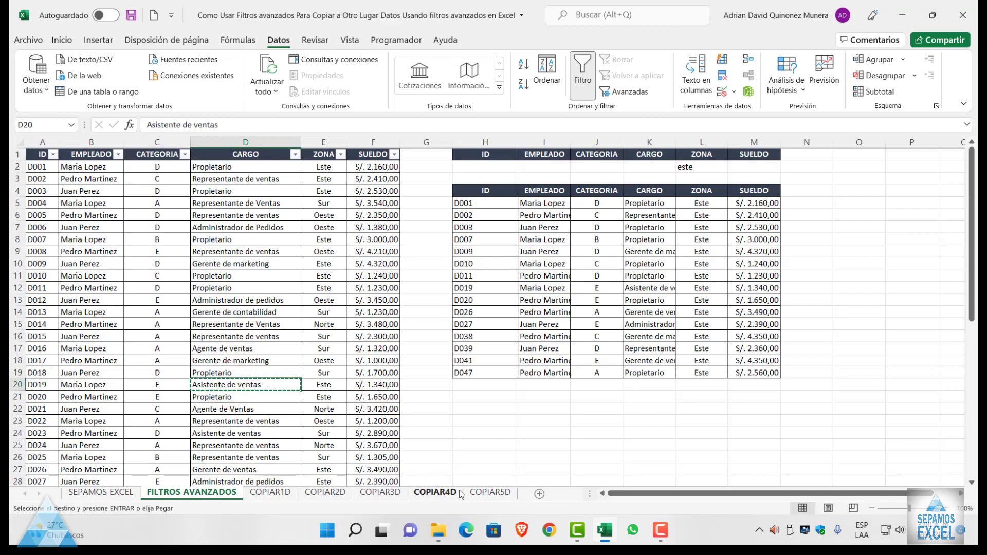
left_click(461, 494)
left_click(465, 493)
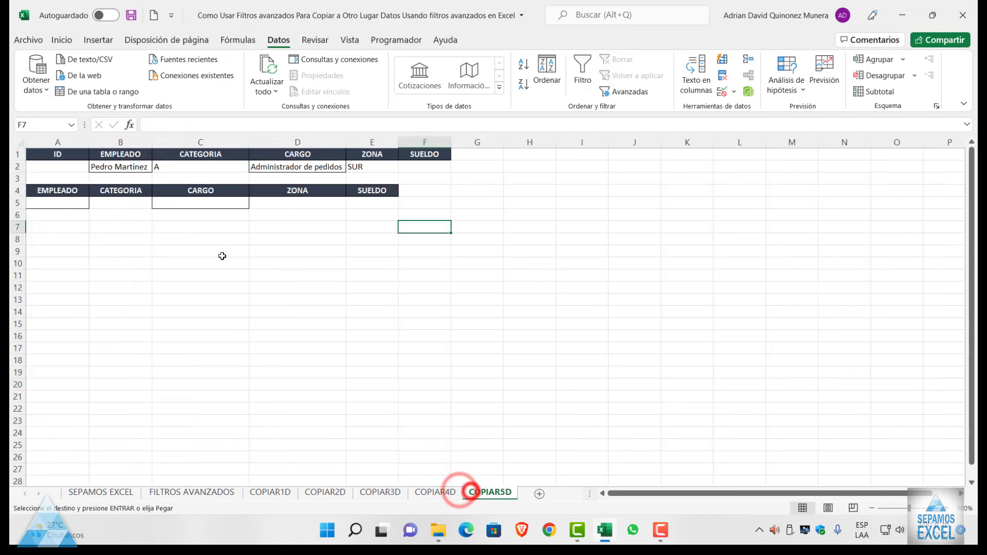
left_click(271, 167)
key("ctrl+v")
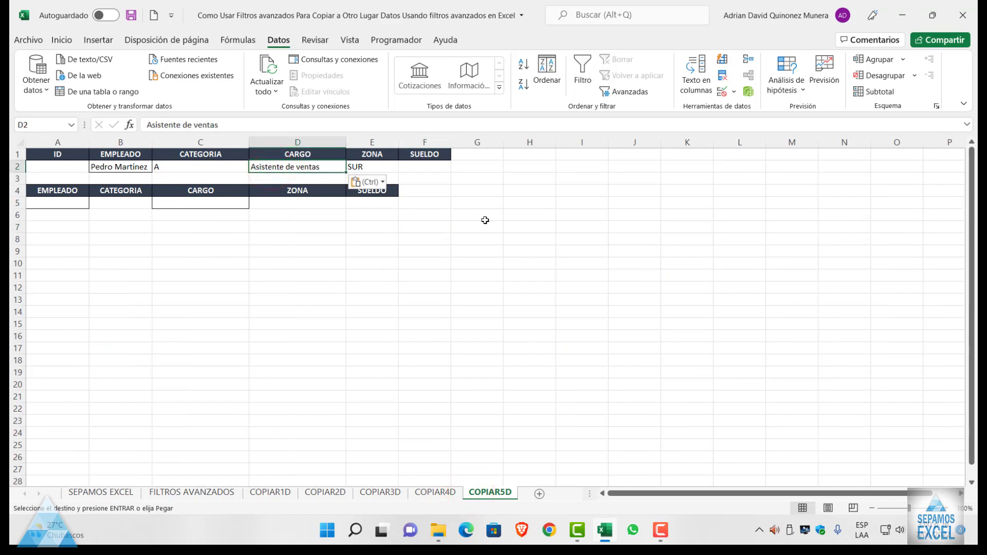
left_click(485, 220)
Step: Enter >2000 as the SUELDO criterion in F2 and bring up the Advanced Filter dialog
left_click(421, 163)
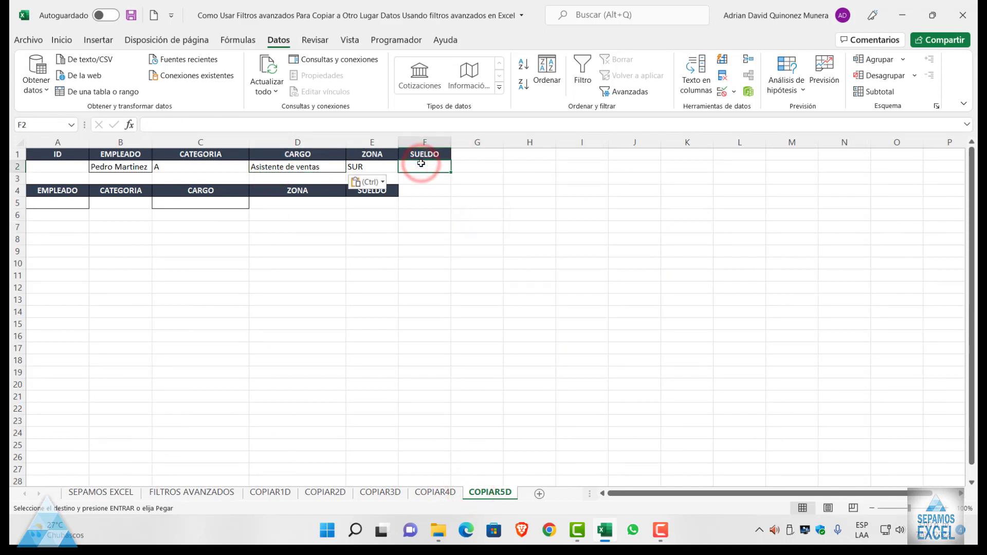
type(">2000")
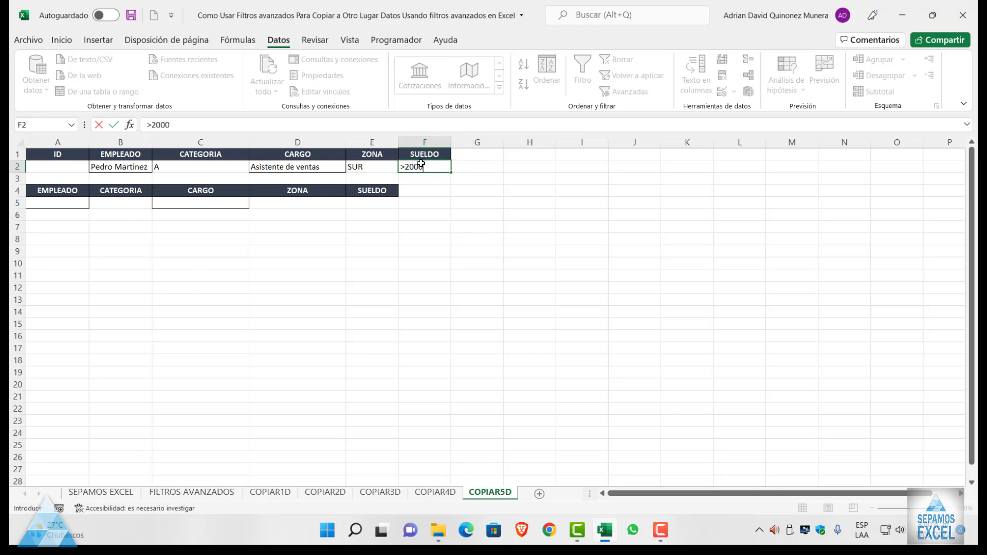
left_click(473, 198)
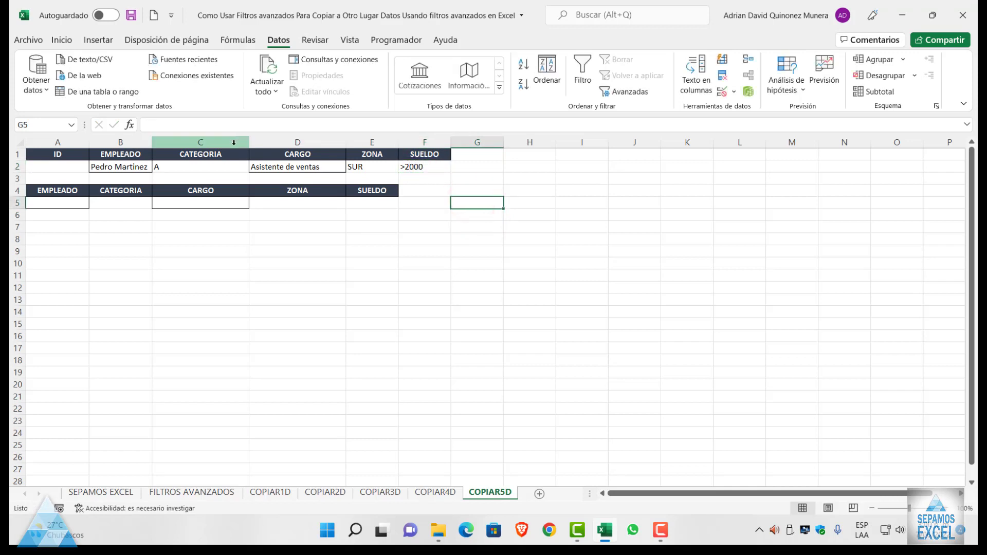
left_click(232, 153)
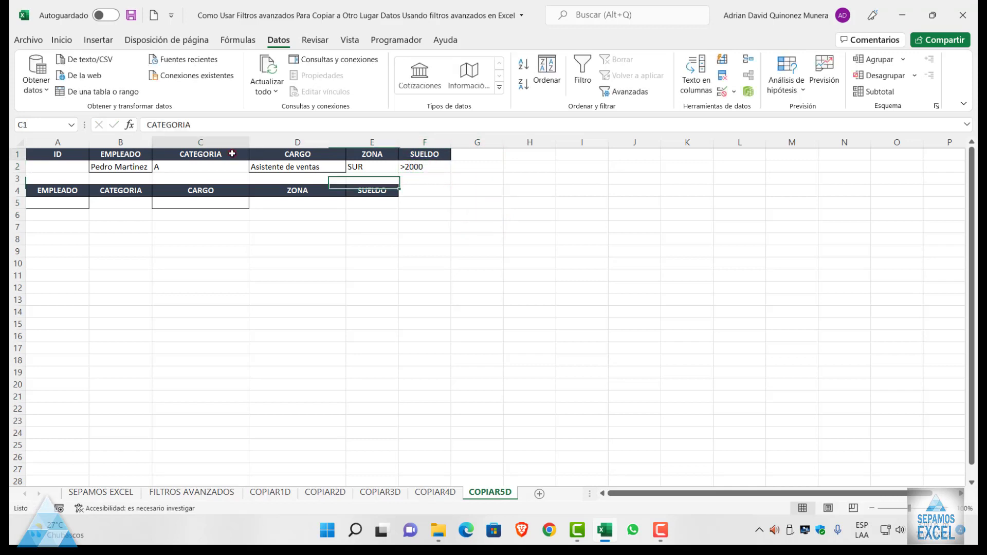
left_click(630, 91)
Step: Choose copy to another location, using FILTROS AVANZADOS A1:F51 as list range and the COPIAR5D criteria row
left_click(529, 229)
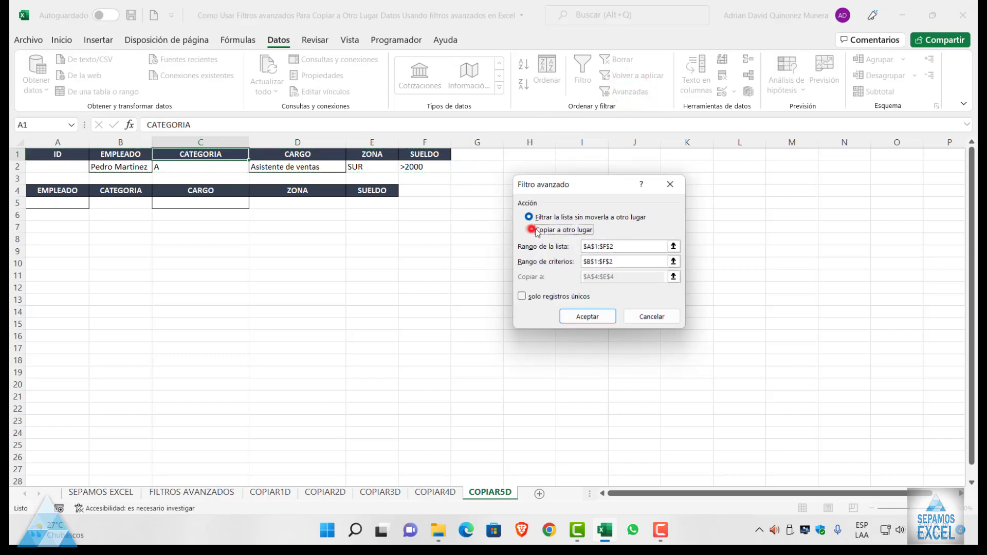
double_click(627, 246)
key("BackSpace")
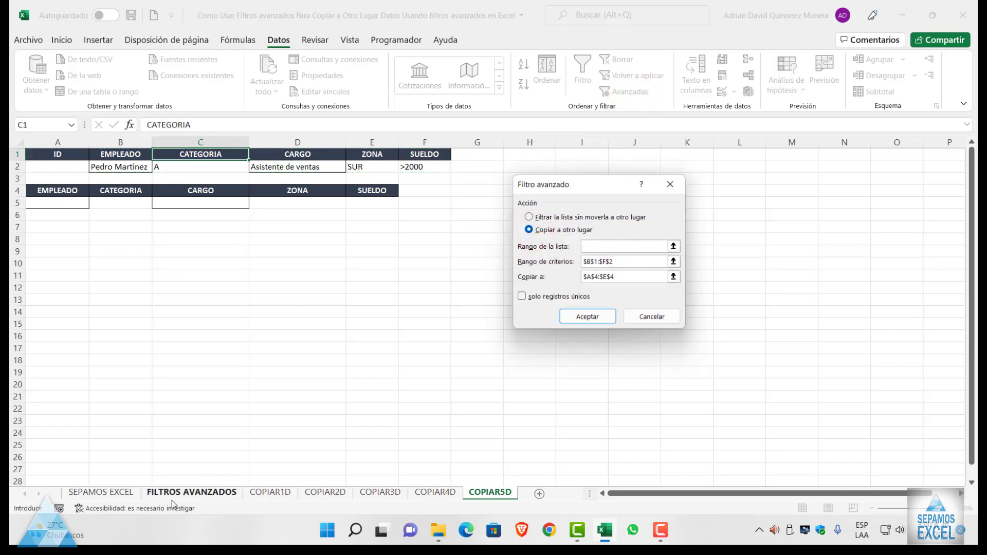
left_click(175, 494)
mouse_move(42, 154)
left_mouse_down()
mouse_move(351, 186)
mouse_move(369, 495)
mouse_move(371, 458)
left_mouse_up()
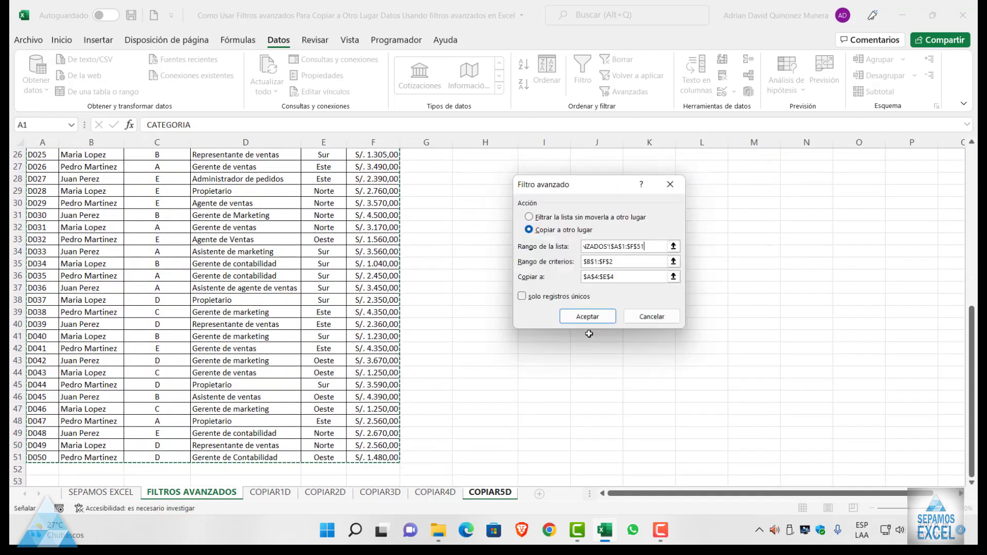
left_click(617, 263)
left_click_drag(123, 155, 408, 168)
Step: Set the copy destination to the A4:E4 headers and run the filter, which returns no records
left_click(634, 277)
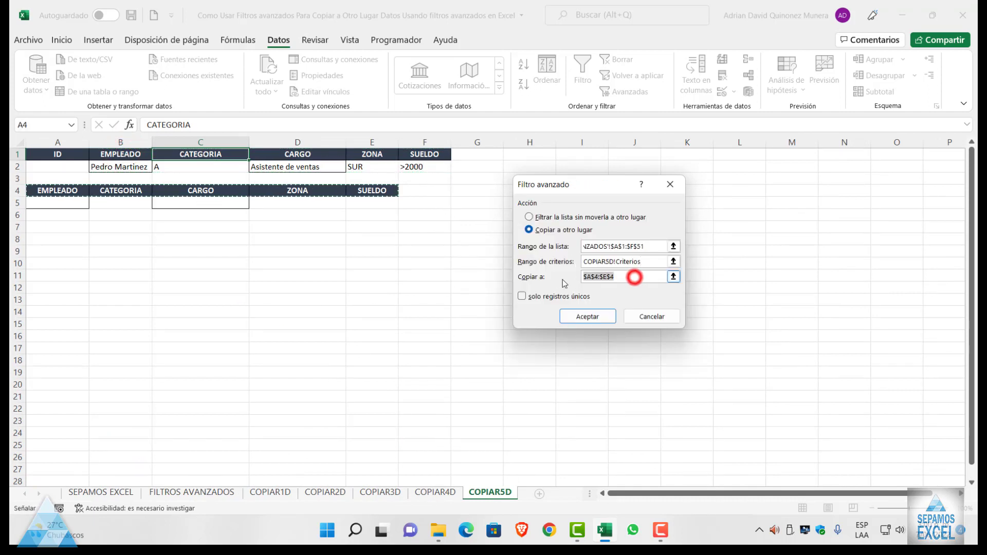
key("BackSpace")
left_click(59, 188)
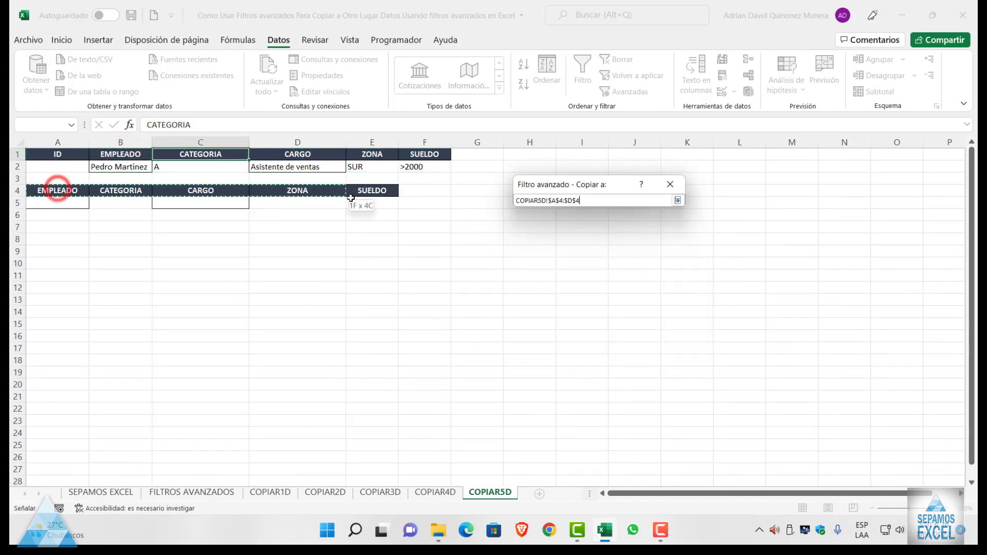
left_click(365, 201)
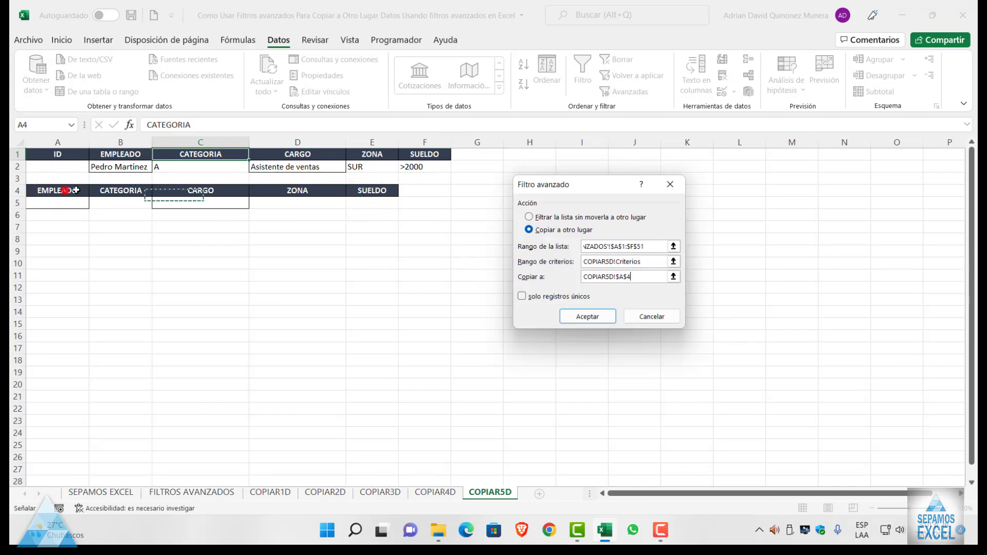
left_click_drag(61, 191, 372, 191)
left_click(599, 316)
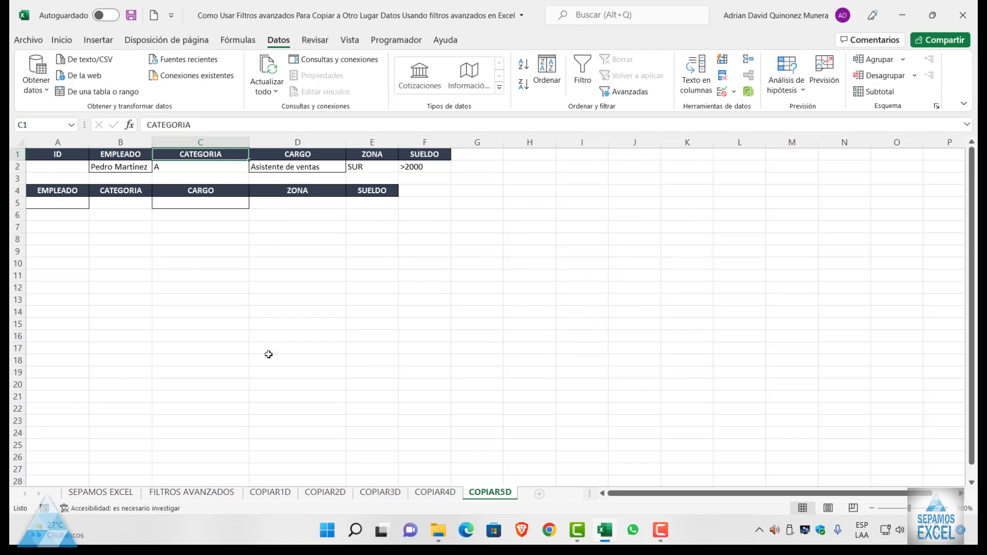
Step: Filter the FILTROS AVANZADOS table's CATEGORIA column to category A only, then view COPIAR5D
left_click(222, 492)
scroll(334, 287, "up", 8)
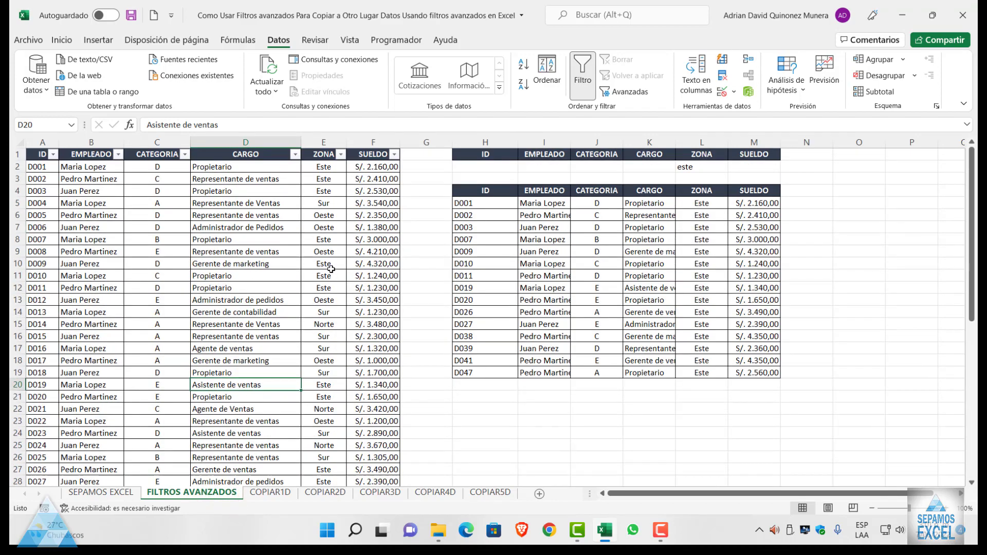
left_click(185, 154)
left_click(55, 303)
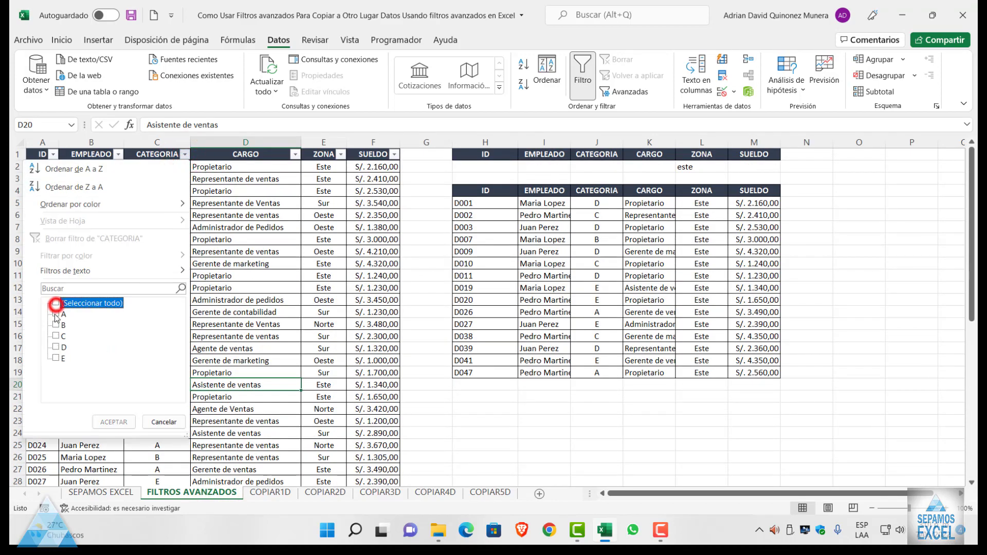
left_click(55, 313)
left_click(112, 422)
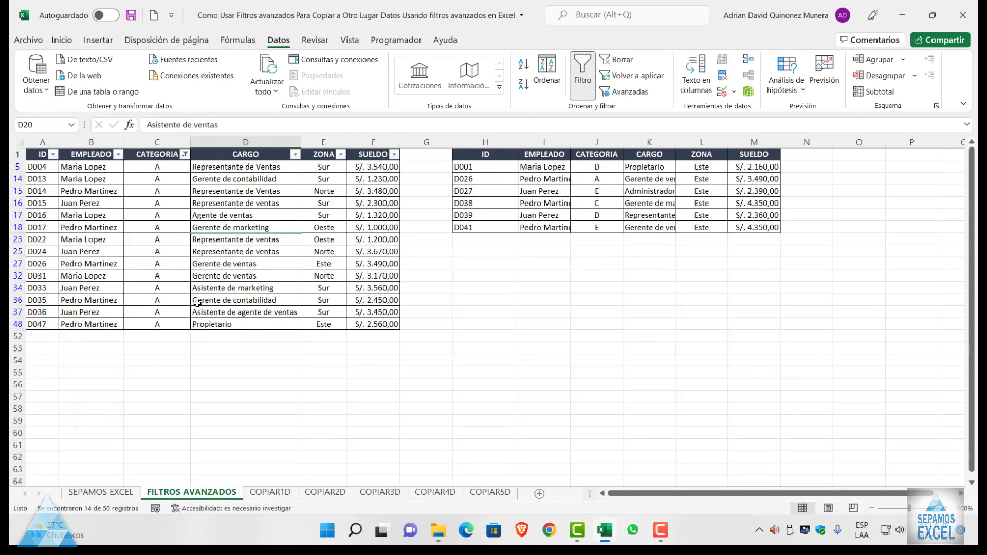
left_click(490, 492)
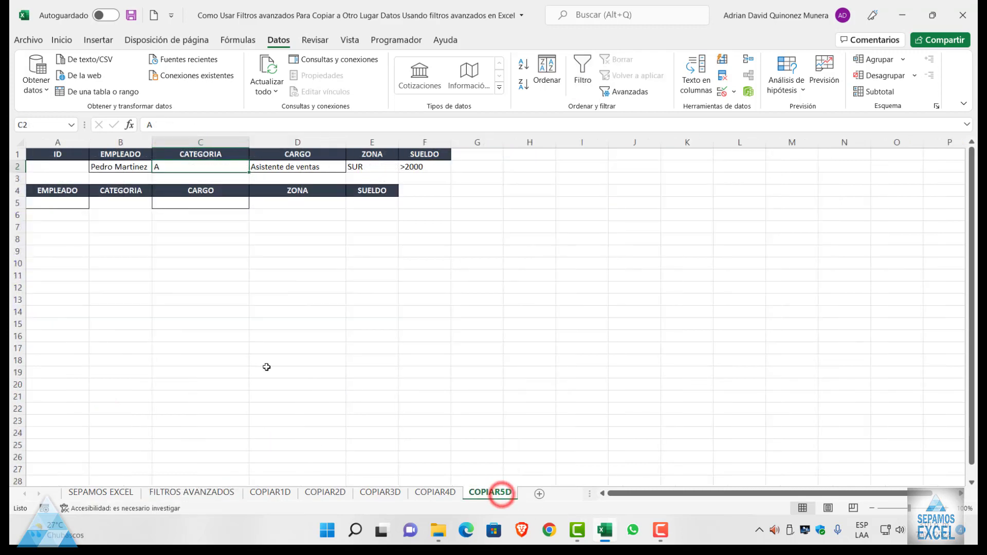
Step: Filter the EMPLEADO column to a single employee, then return to the COPIAR5D sheet
left_click(202, 492)
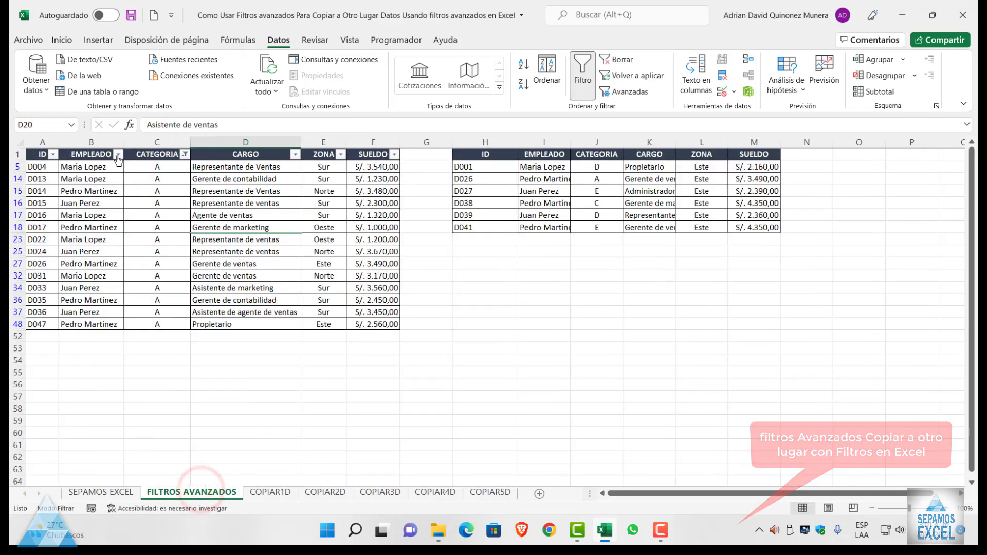
left_click(117, 154)
left_click(43, 302)
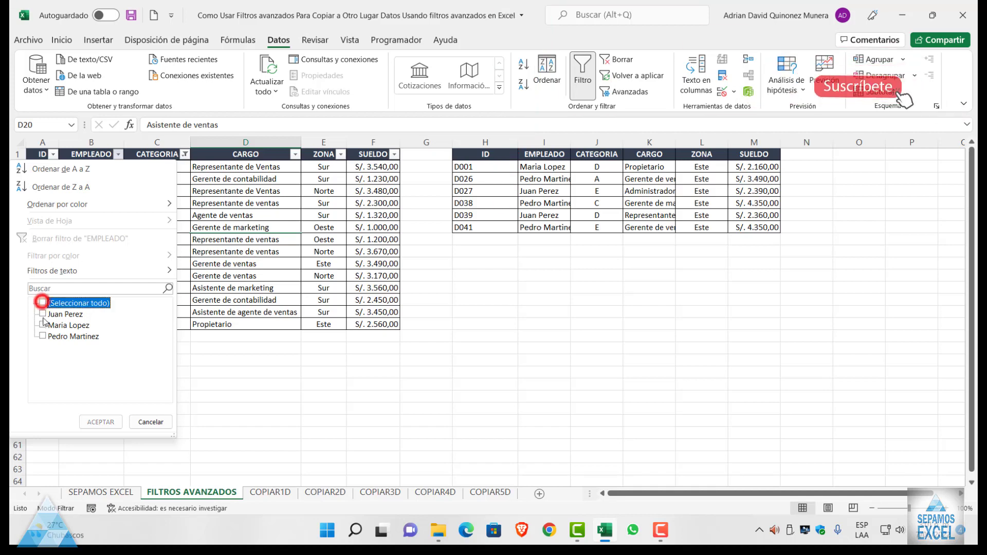
left_click(42, 336)
left_click(100, 422)
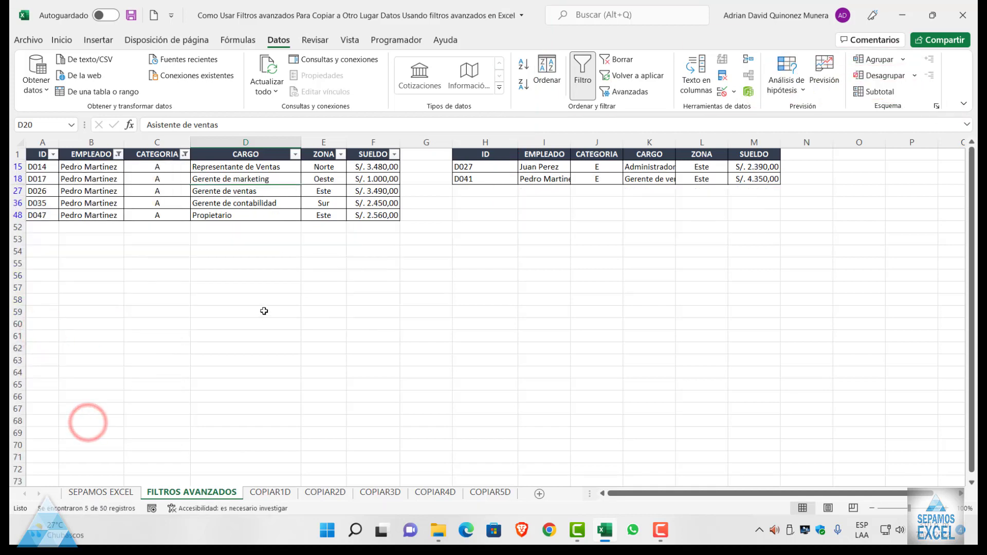
left_click(490, 491)
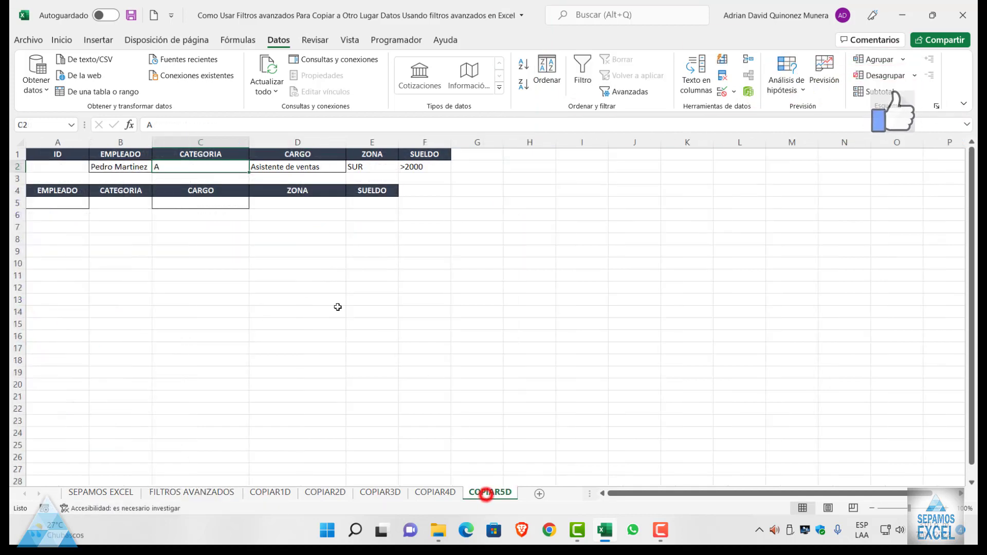
Step: Copy 'Representante de Ventas' from FILTROS AVANZADOS D15 into the COPIAR5D CARGO criterion D2
left_click(218, 492)
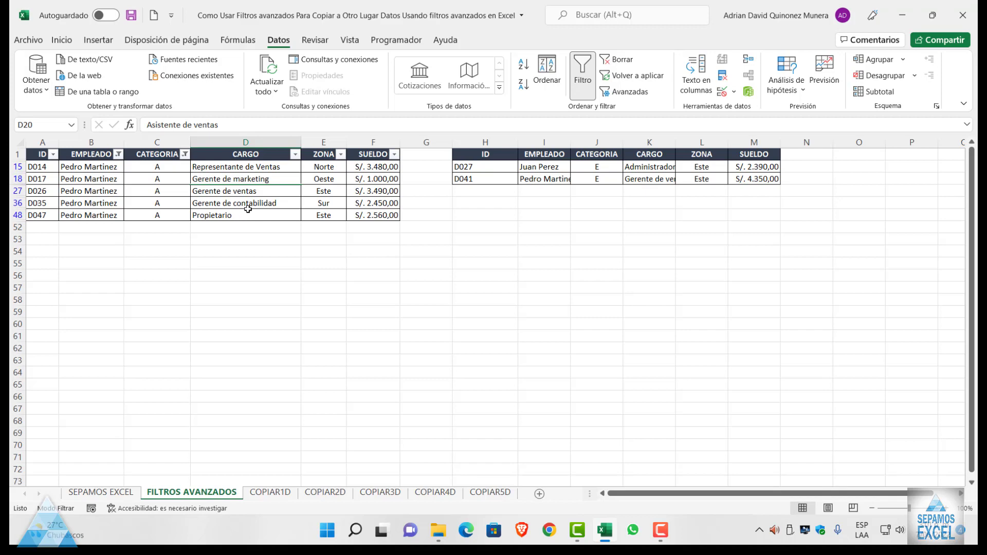
left_click(236, 171)
key("ctrl+c")
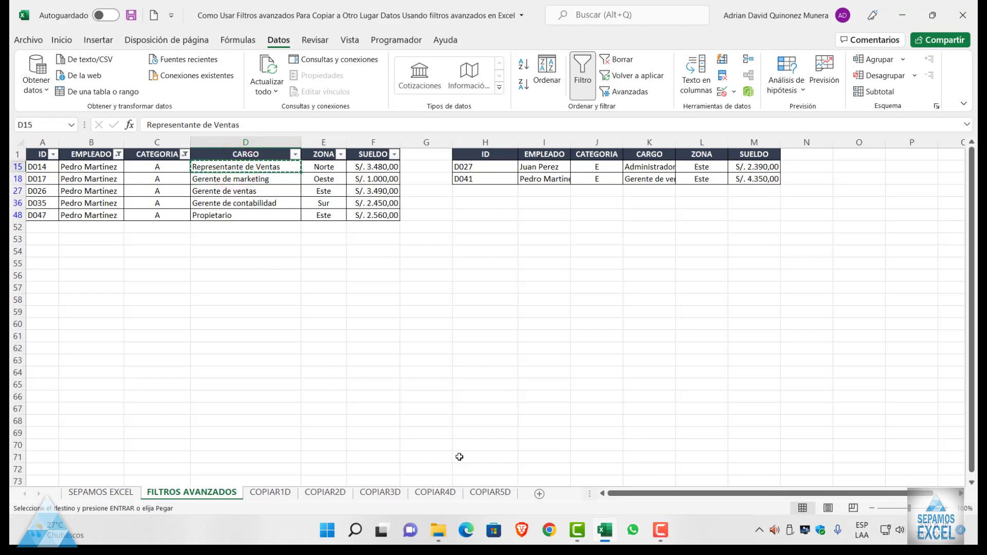
left_click(491, 493)
left_click(311, 166)
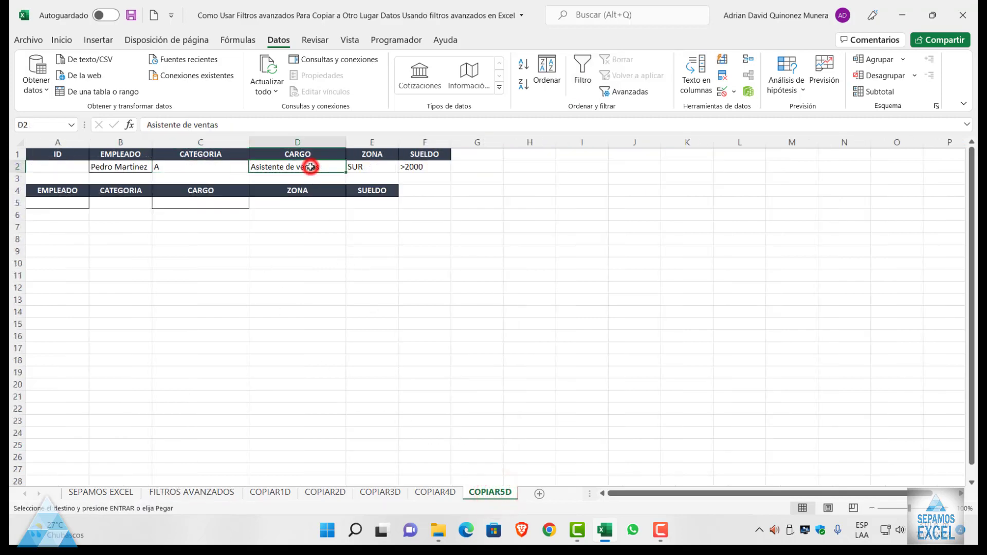
key("ctrl+v")
Step: Copy 'Norte' from E15 into the COPIAR5D ZONA criterion E2, then go back to FILTROS AVANZADOS
left_click(194, 493)
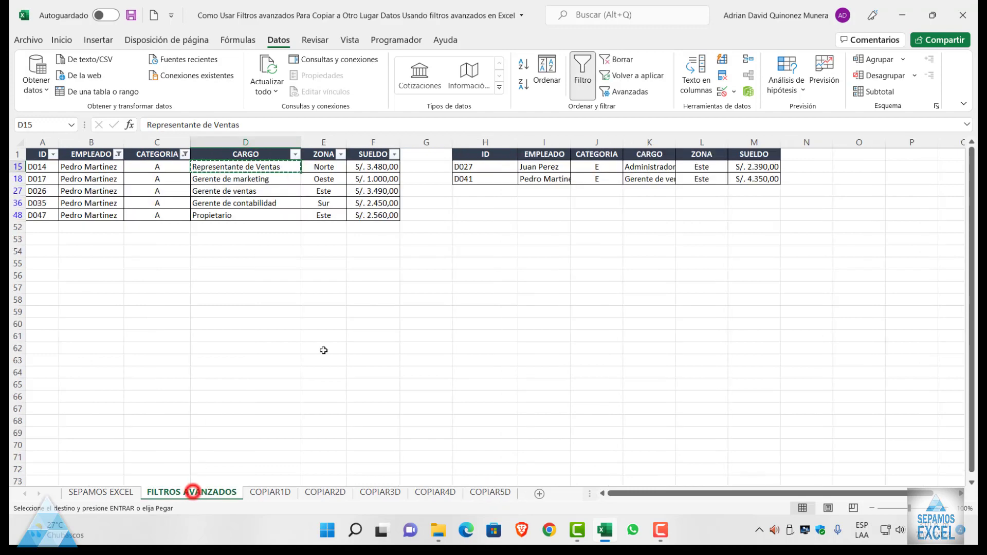
left_click(323, 167)
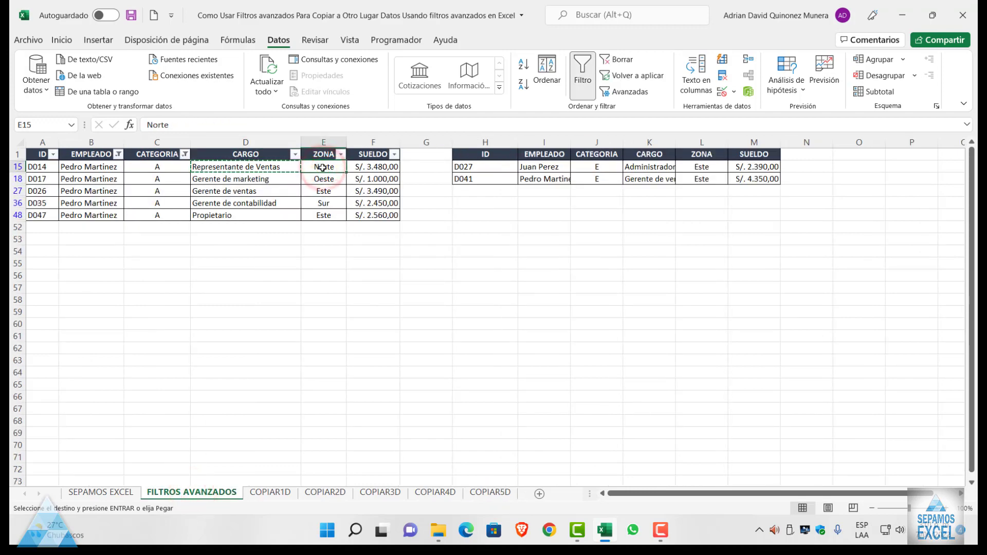
key("ctrl+c")
left_click(483, 493)
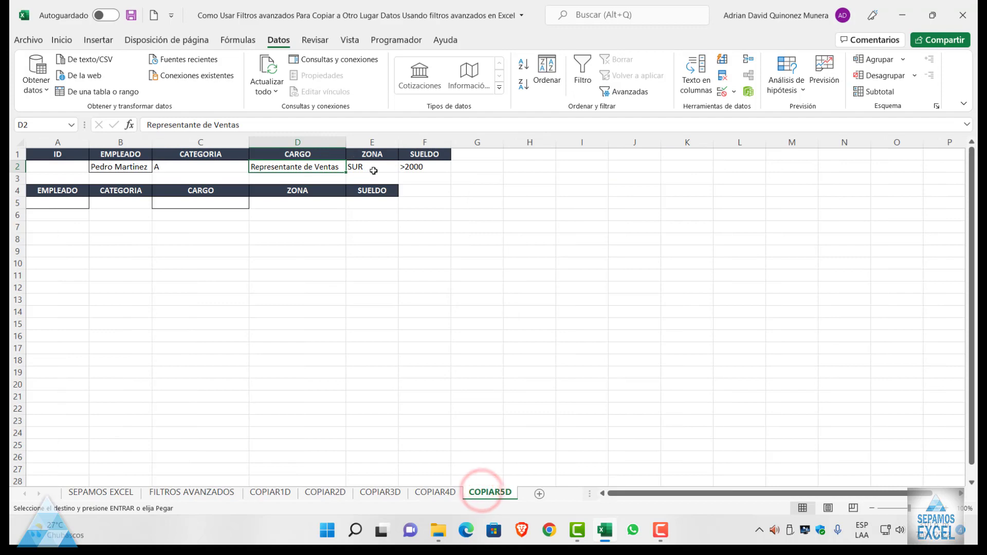
left_click(374, 166)
key("ctrl+v")
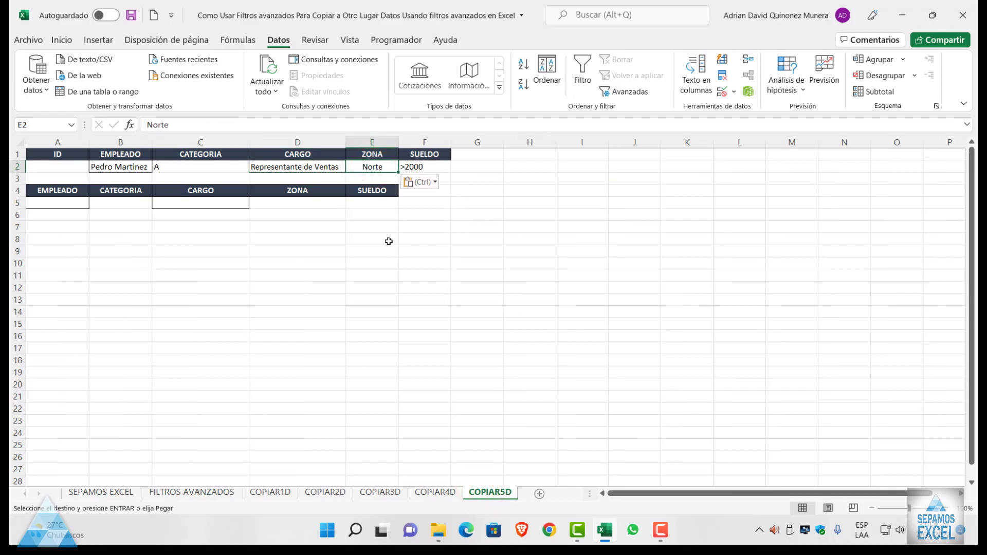
left_click(225, 494)
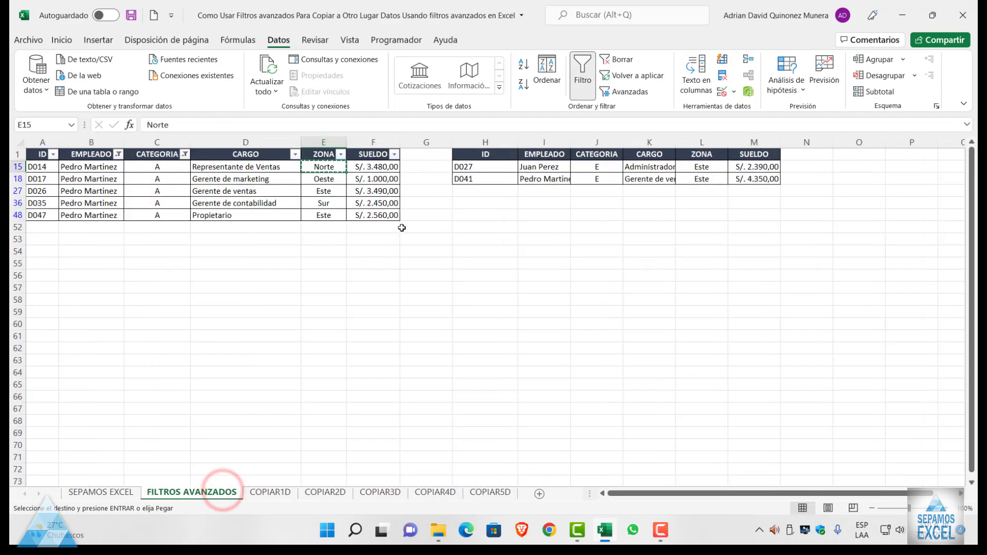
Step: Start an Advanced Filter on COPIAR5D with copy to another location, then cancel it
left_click(485, 493)
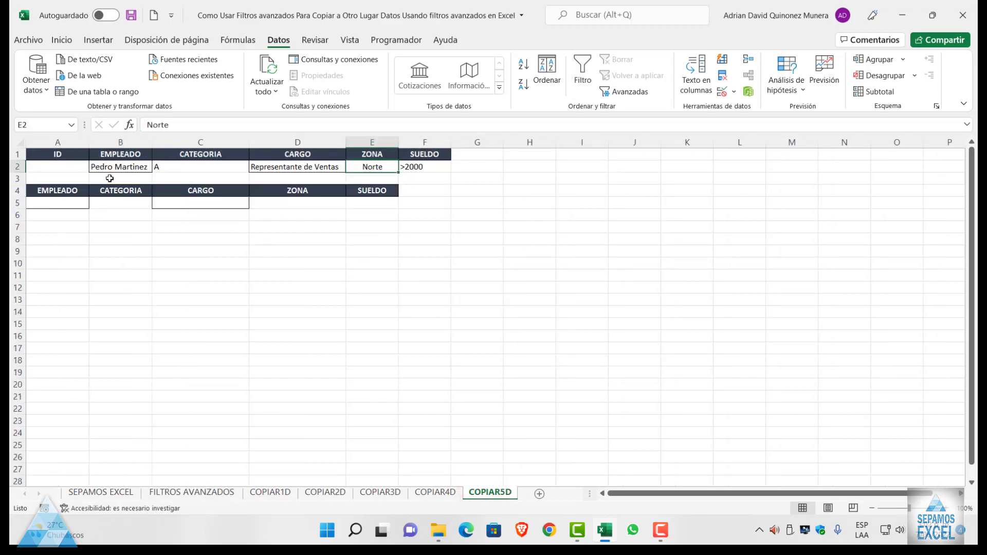
left_click(606, 91)
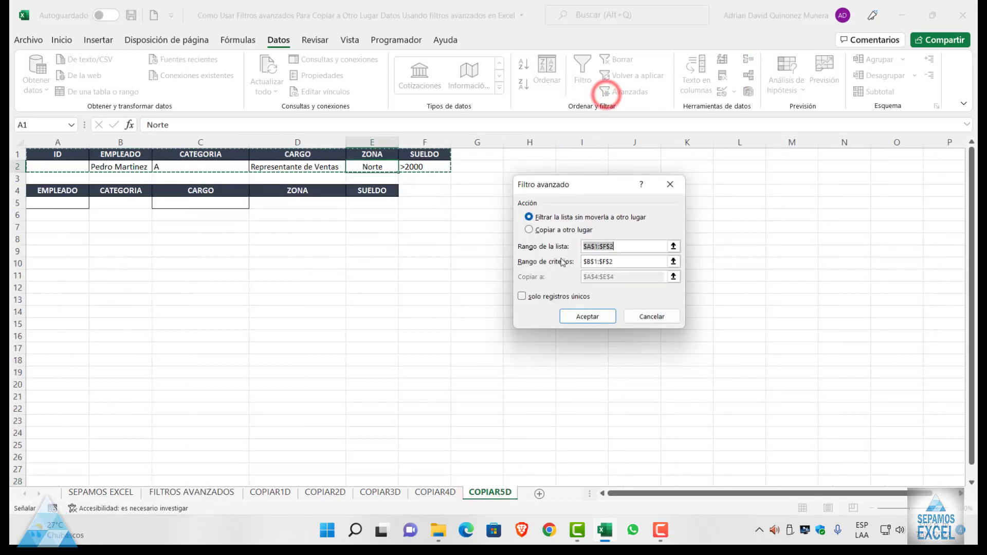
left_click(534, 231)
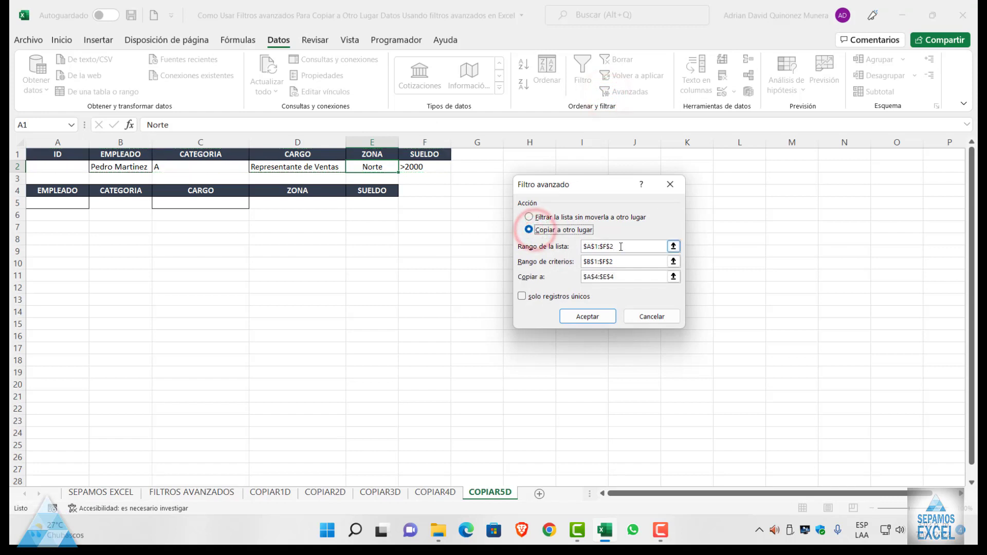
key("Delete")
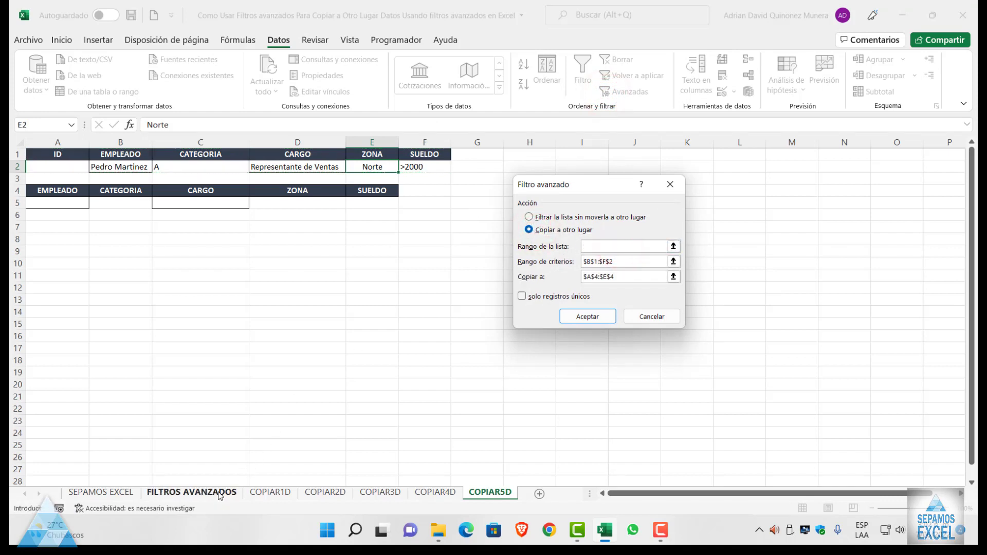
left_click(220, 495)
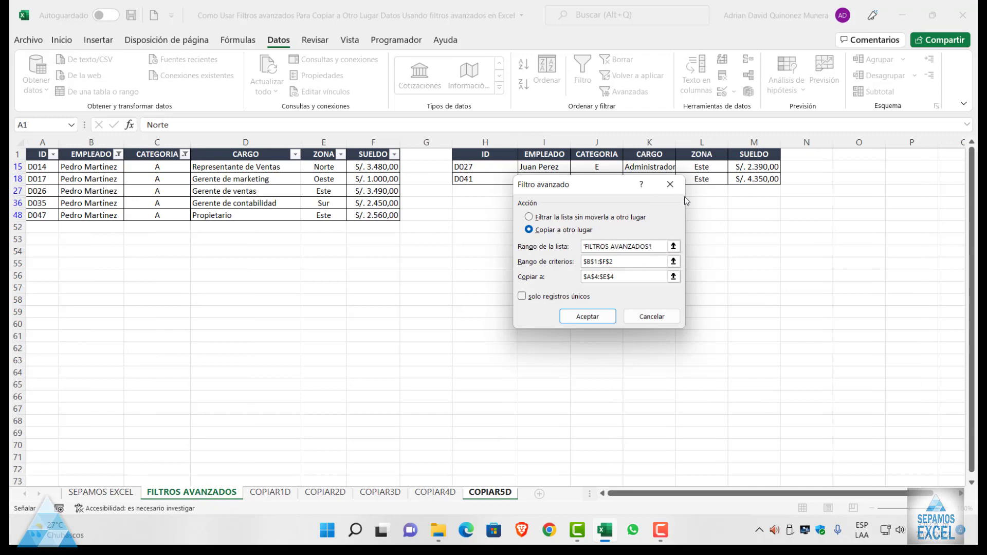
key("Escape")
Step: Clear all filters from the FILTROS AVANZADOS employee table
left_click(226, 493)
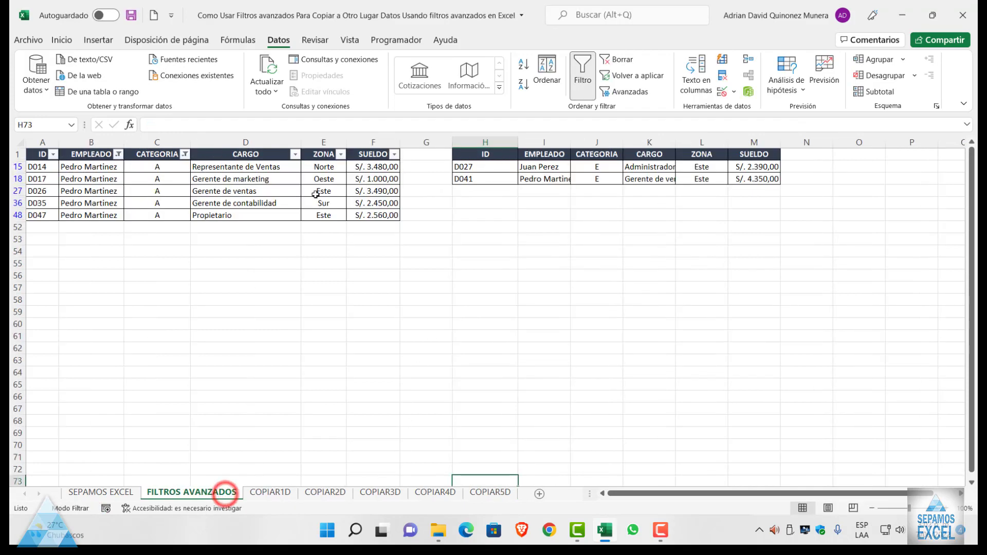
left_click(184, 155)
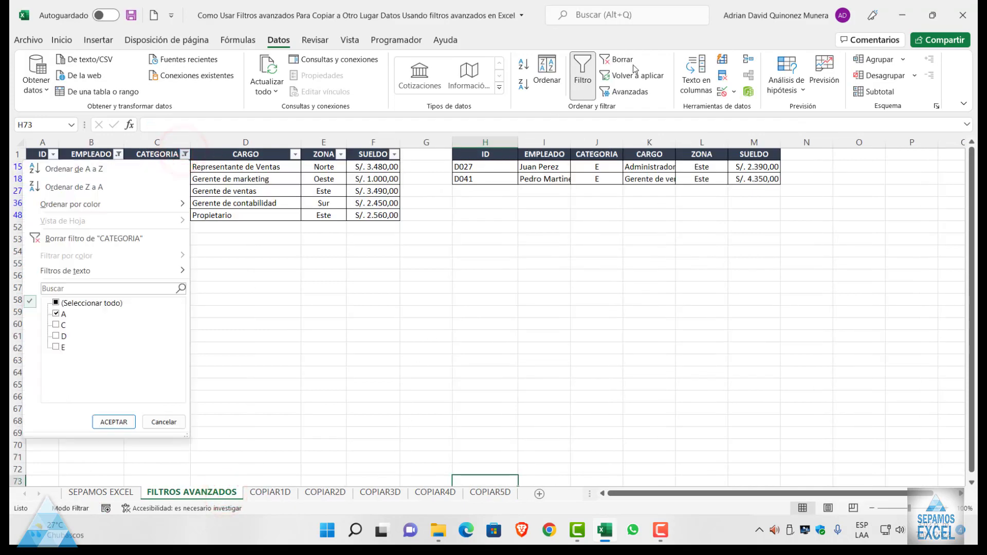
left_click(619, 60)
Step: Run Advanced Filter copying FILTROS AVANZADOS A1:F37 matches for criteria B1:F2 to A4:E4, extracting one record
left_click(490, 492)
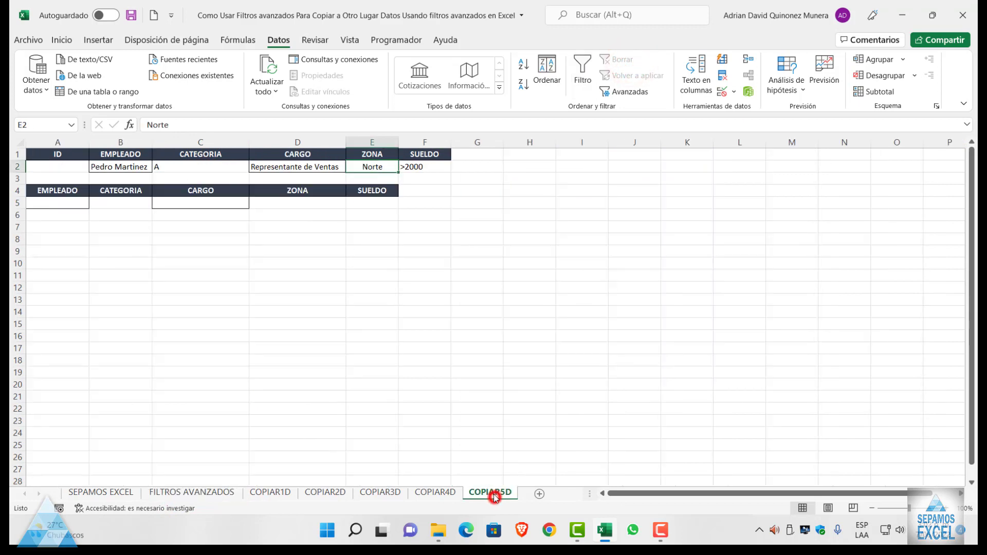
left_click(623, 92)
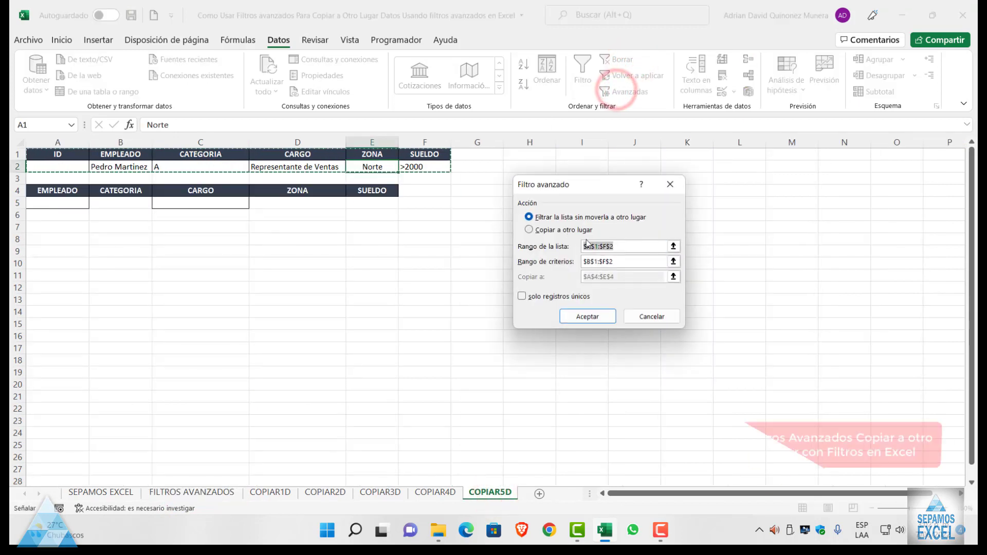
left_click(528, 230)
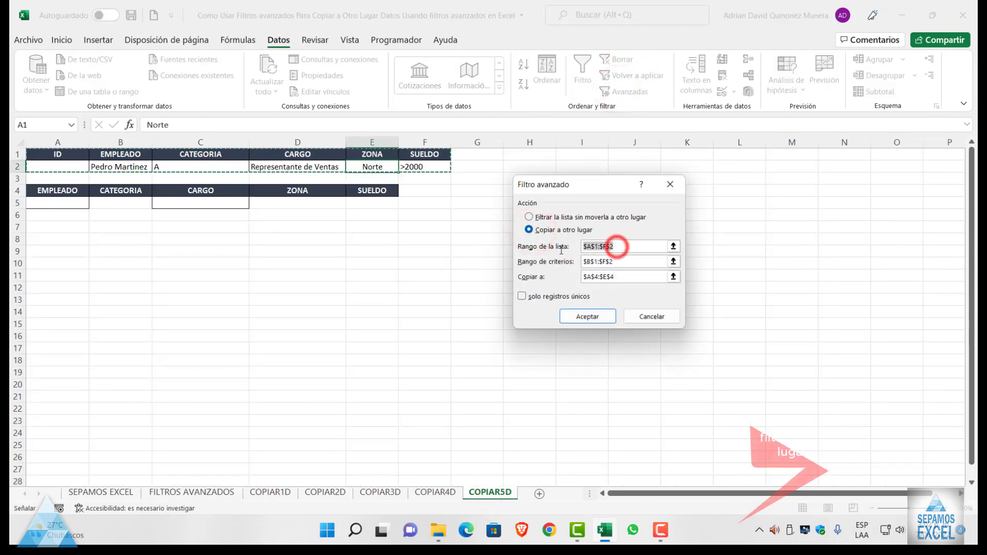
left_click(203, 493)
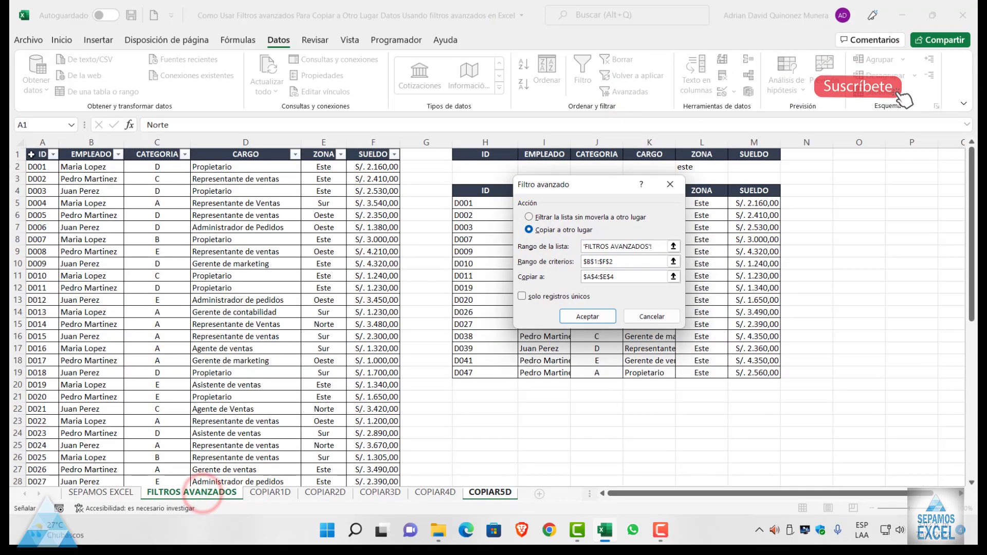
mouse_move(31, 154)
left_mouse_down()
mouse_move(390, 479)
mouse_move(376, 457)
left_mouse_up()
left_click(623, 261)
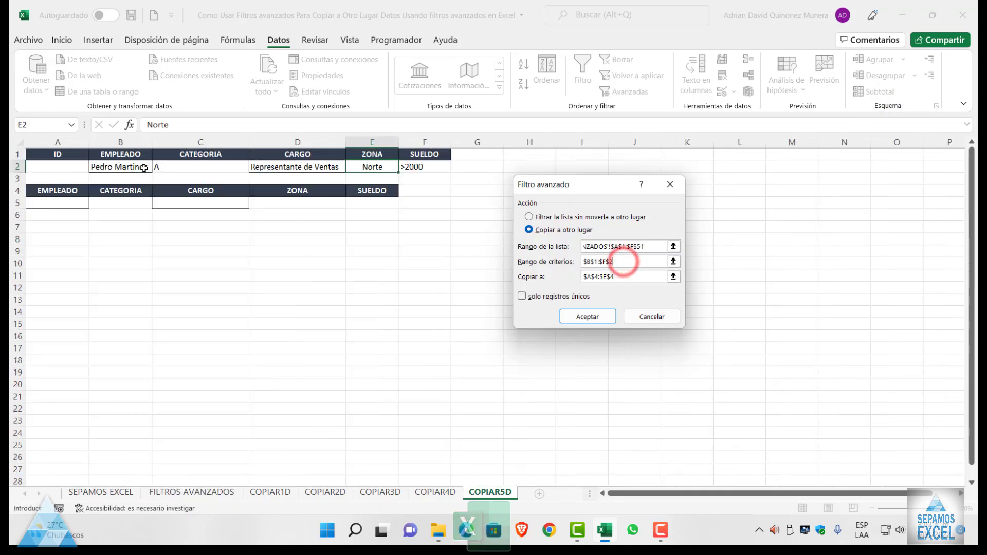
left_click_drag(105, 155, 424, 167)
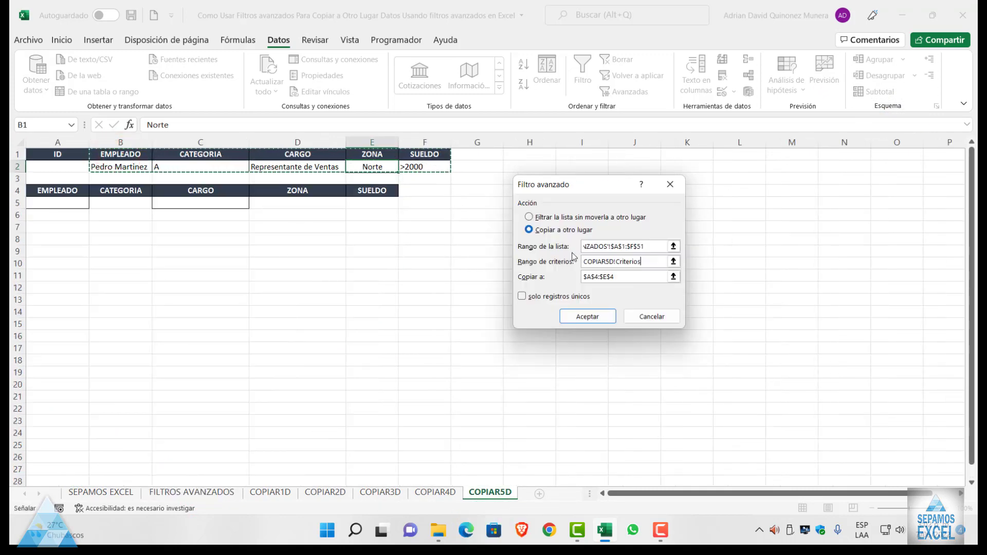
left_click(616, 276)
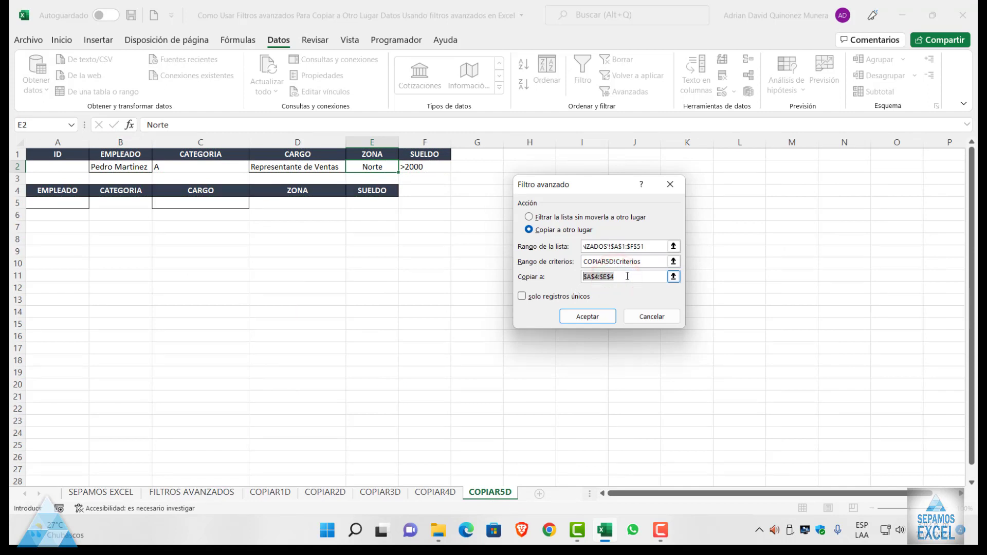
left_click_drag(53, 189, 372, 191)
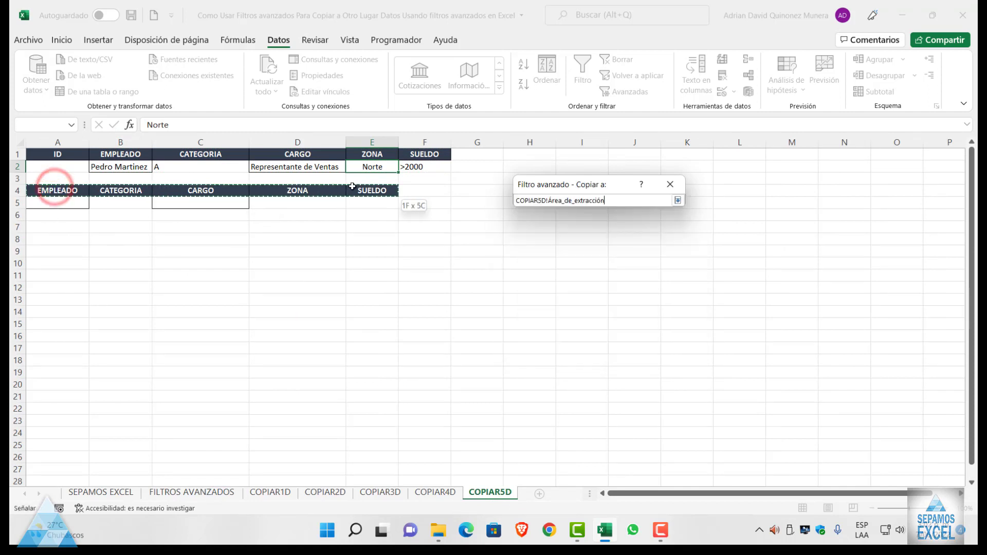
left_click(585, 315)
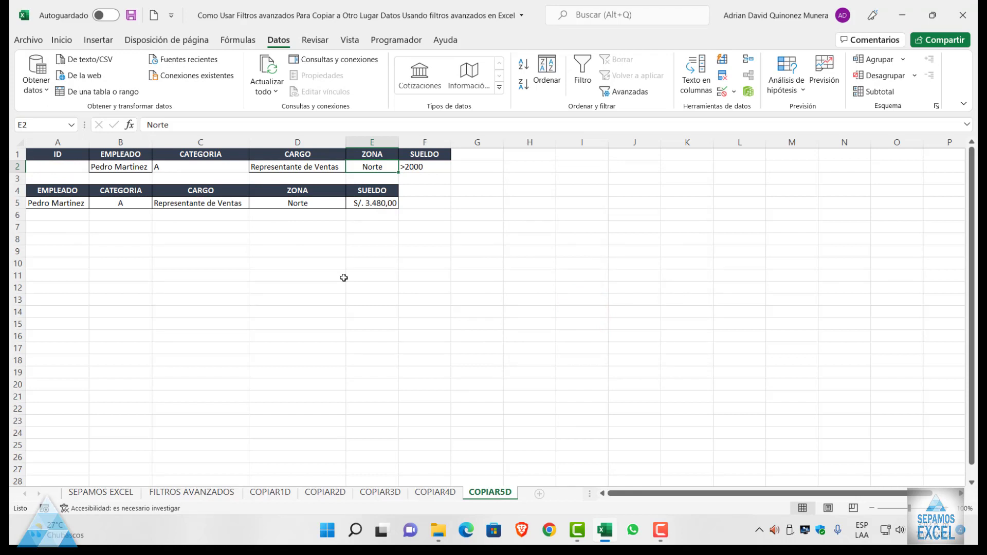
Step: Cycle through the COPIAR1D–COPIAR5D example sheets several times, ending on FILTROS AVANZADOS
left_click(192, 493)
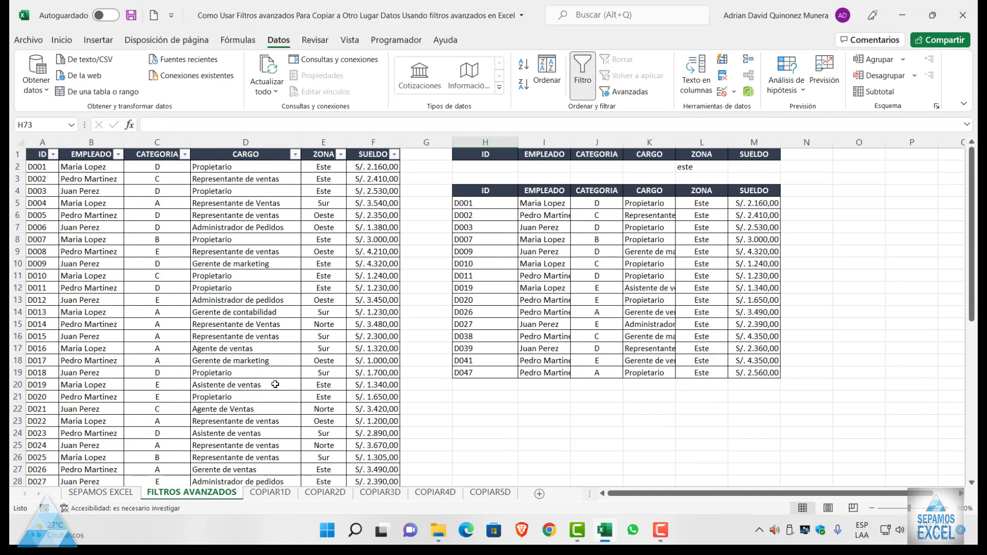
left_click(255, 497)
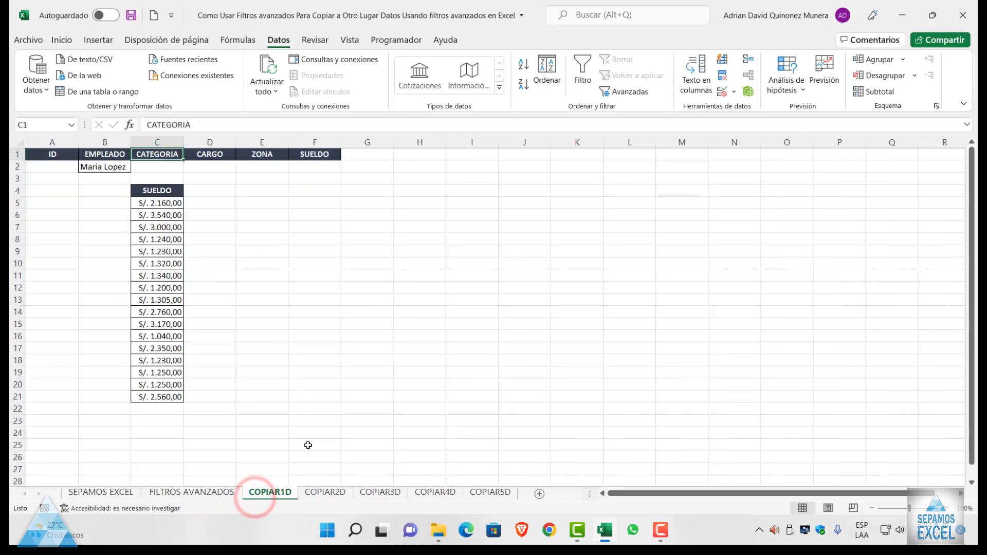
left_click(322, 492)
left_click(379, 492)
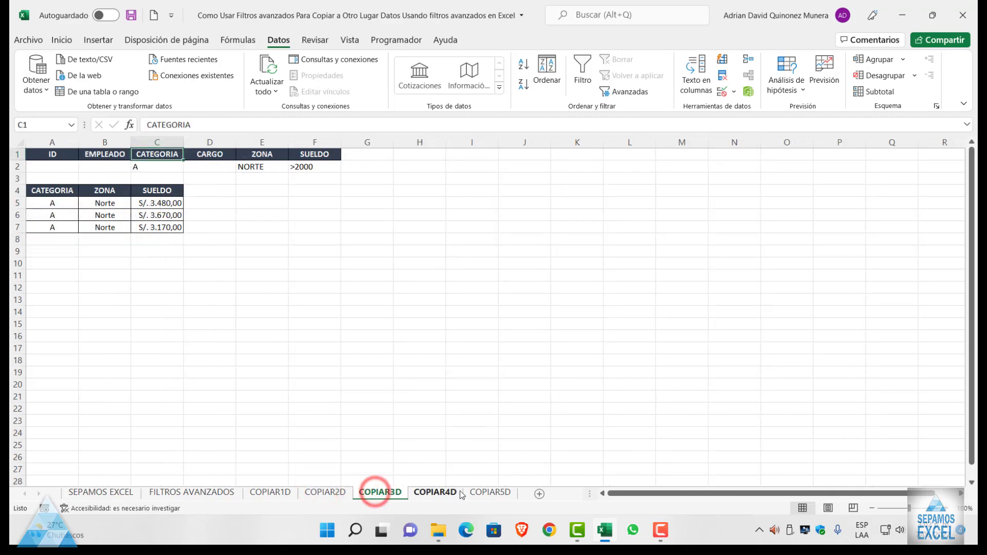
left_click(457, 491)
left_click(485, 493)
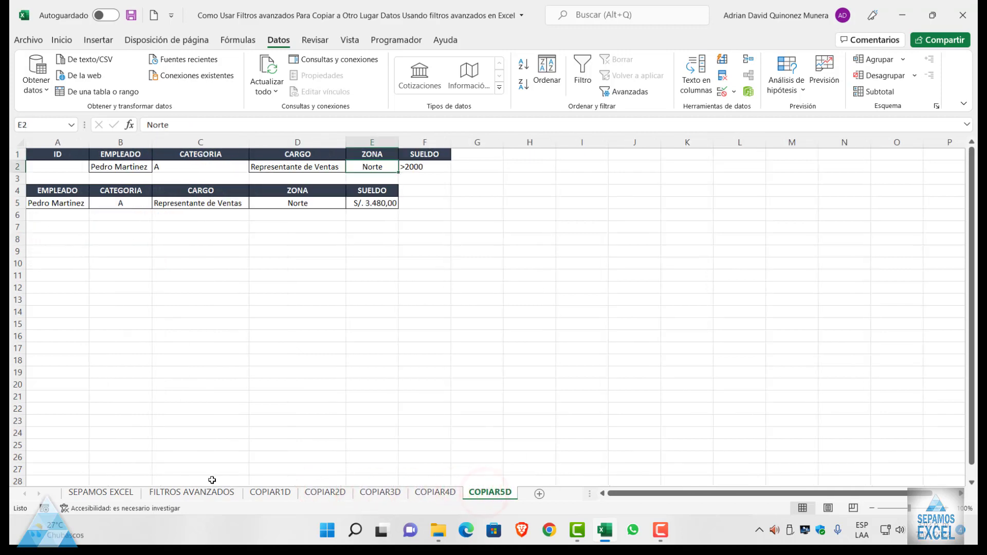
left_click(200, 494)
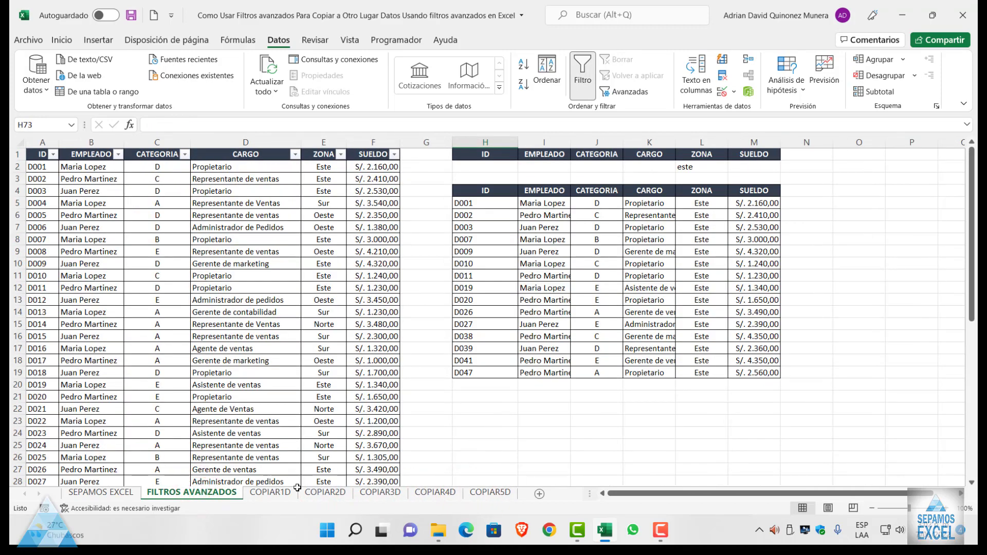
left_click(286, 494)
left_click(319, 493)
left_click(376, 493)
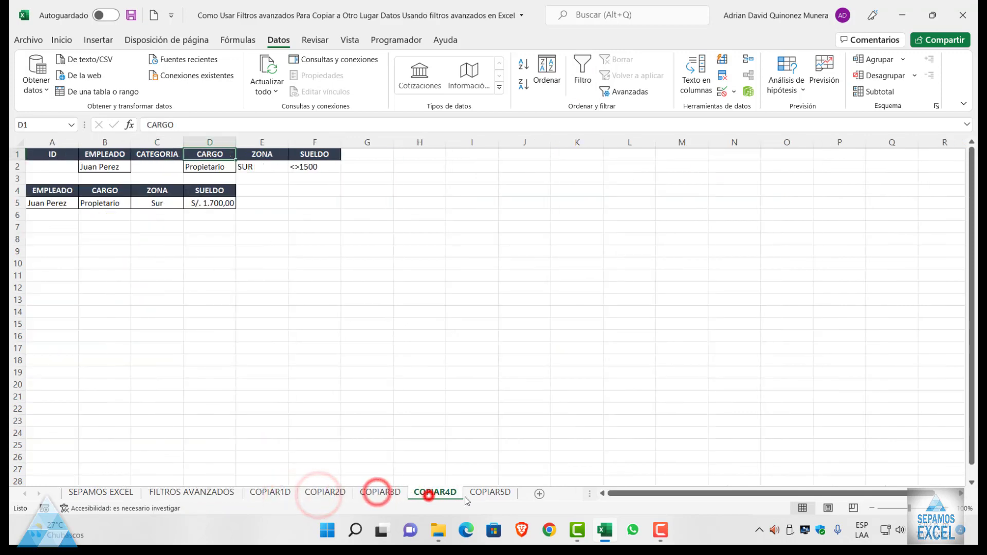
left_click(429, 495)
left_click(479, 493)
left_click(187, 492)
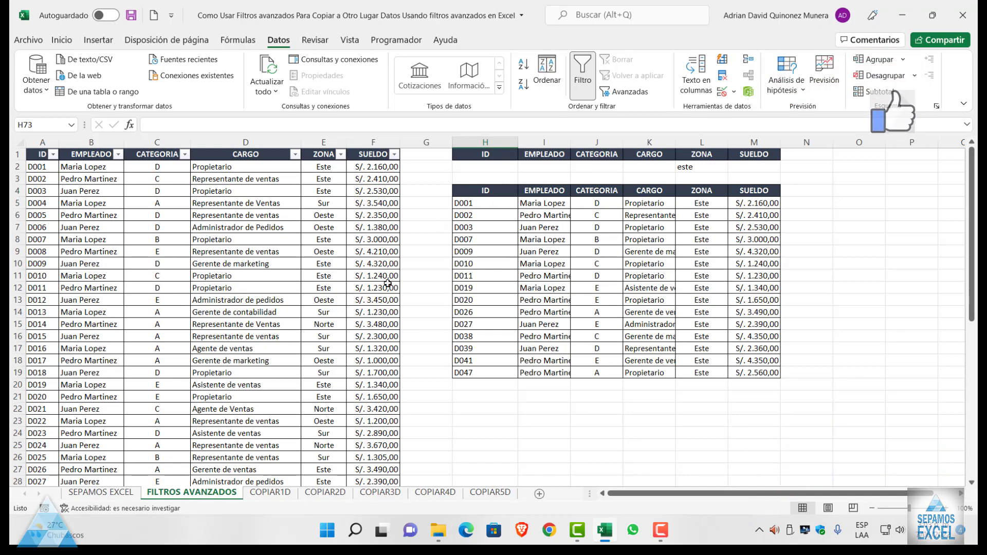
left_click(271, 492)
left_click(310, 492)
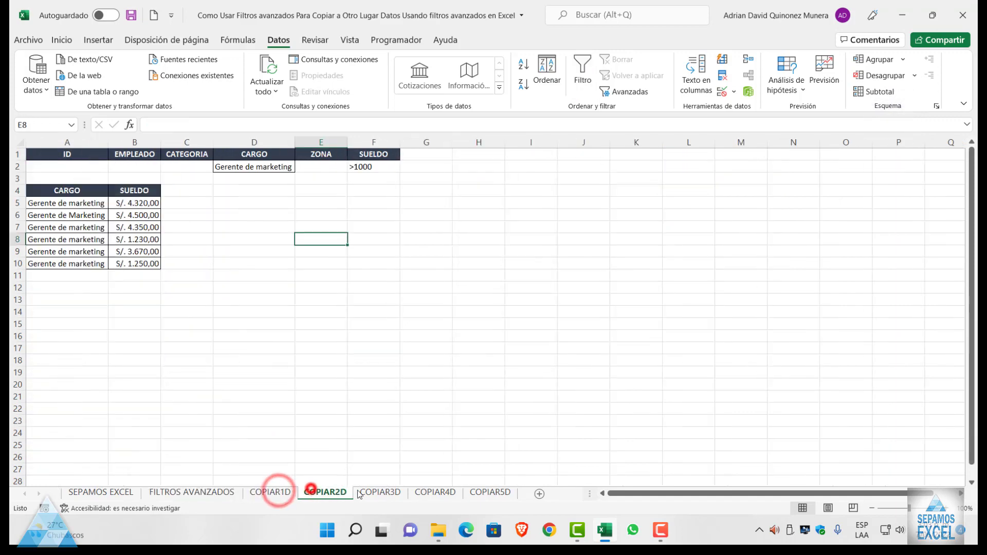
left_click(379, 492)
left_click(426, 492)
left_click(488, 492)
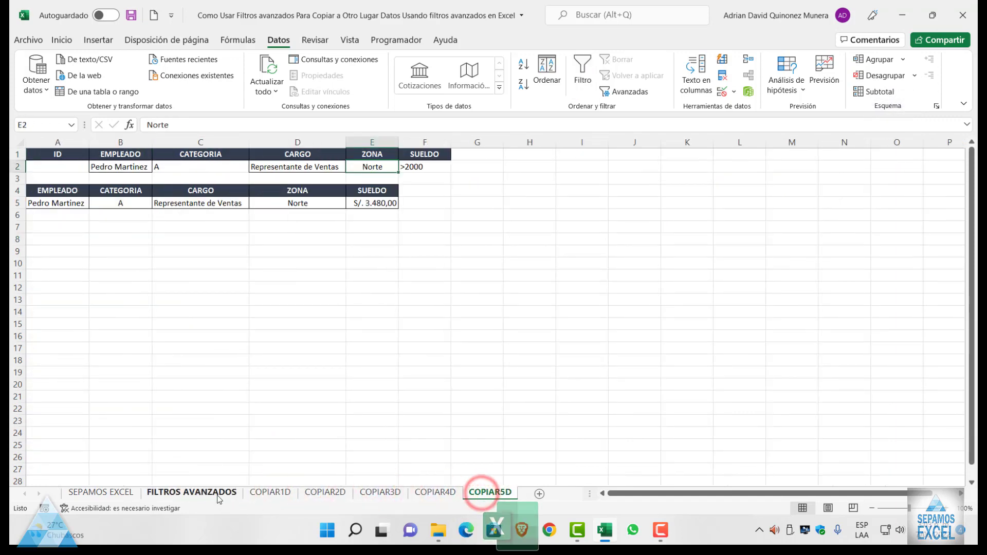
left_click(217, 493)
left_click(270, 492)
left_click(325, 492)
left_click(380, 492)
left_click(422, 492)
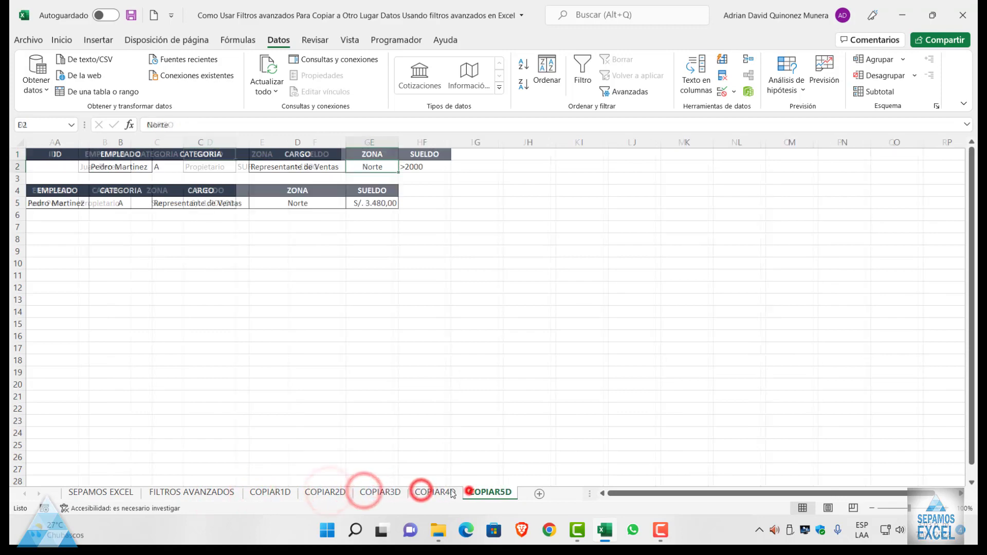
left_click(468, 492)
left_click(206, 493)
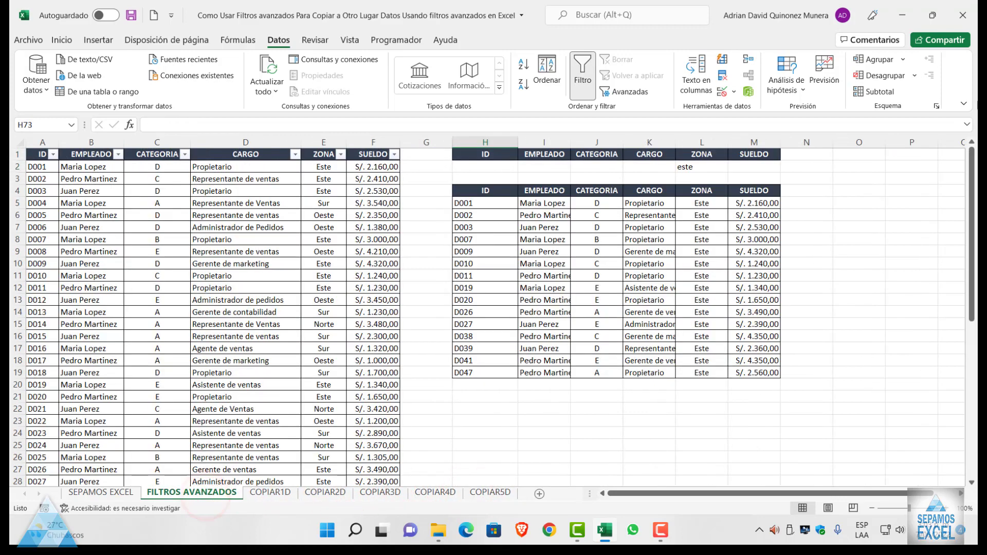
Step: Show ribbon tabs only, then open Advanced Filter set to copy $A$1:$F$51 matches to $H$4:$M$4
left_click(963, 103)
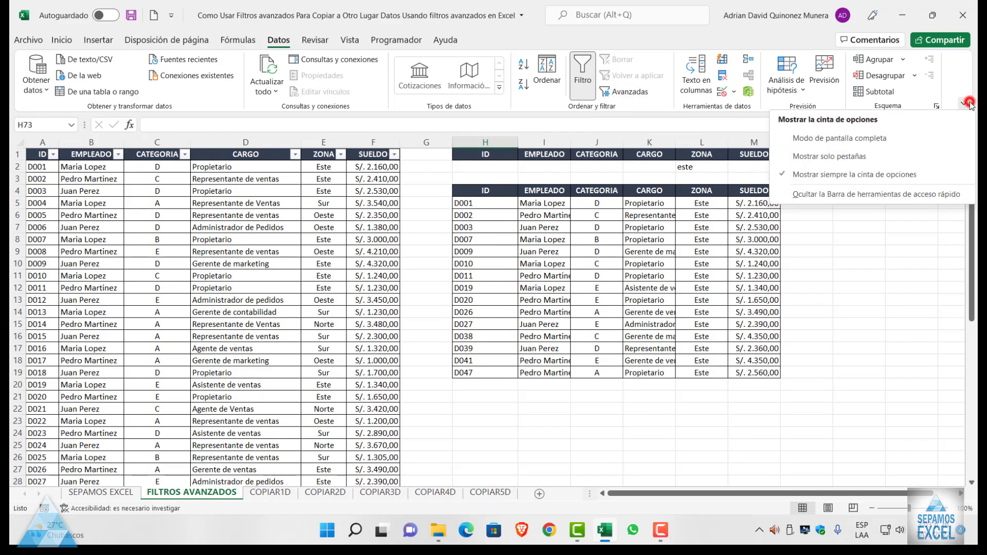
left_click(853, 159)
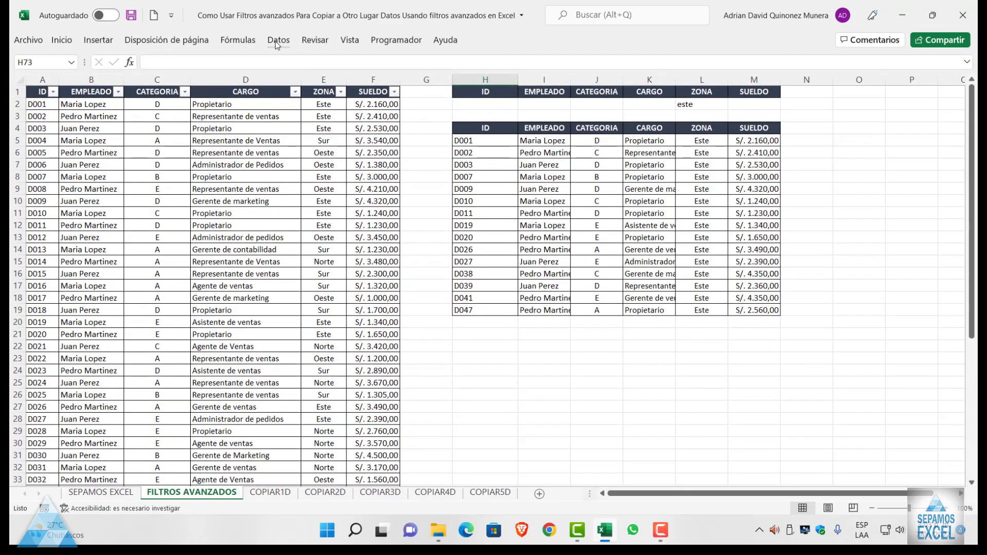
left_click(278, 39)
left_click(620, 89)
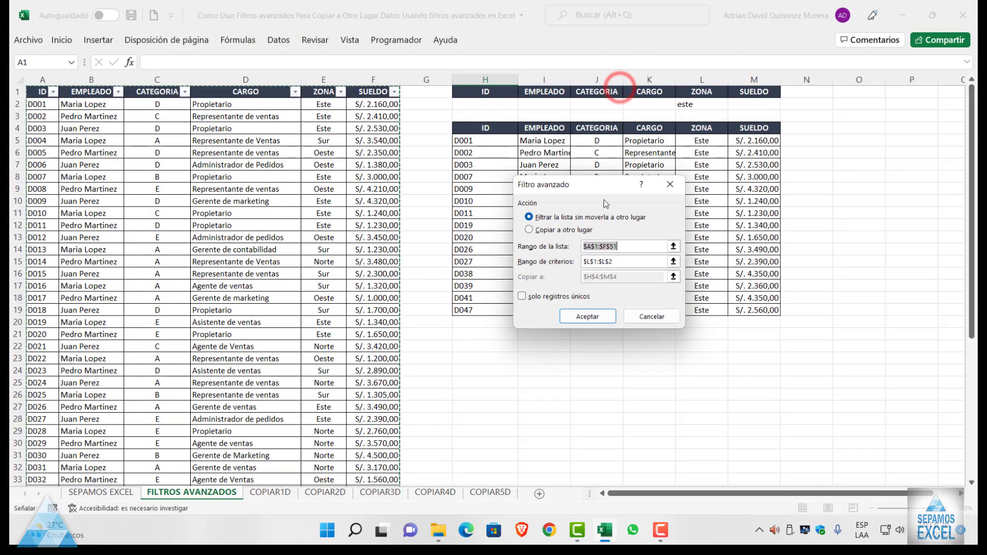
left_click(534, 233)
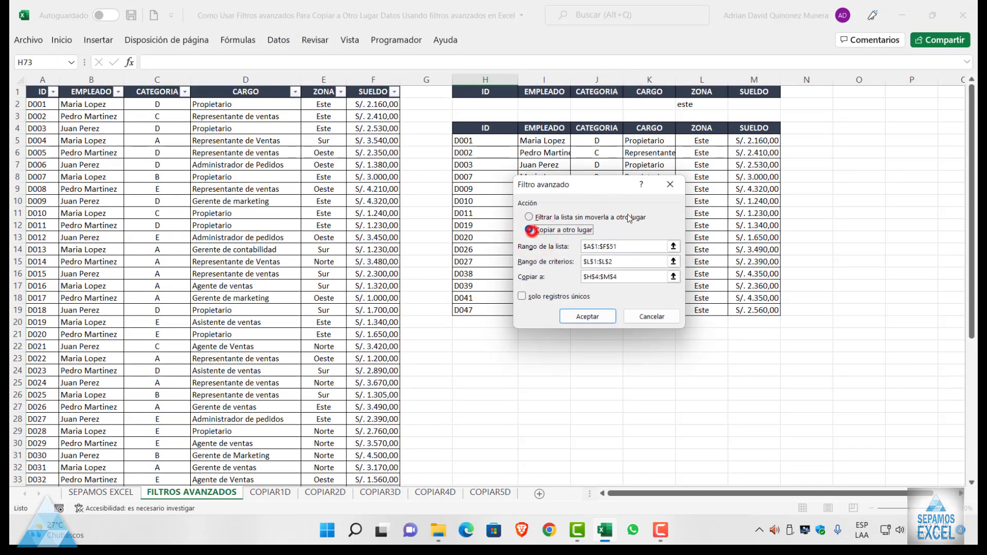
left_click_drag(605, 193, 877, 157)
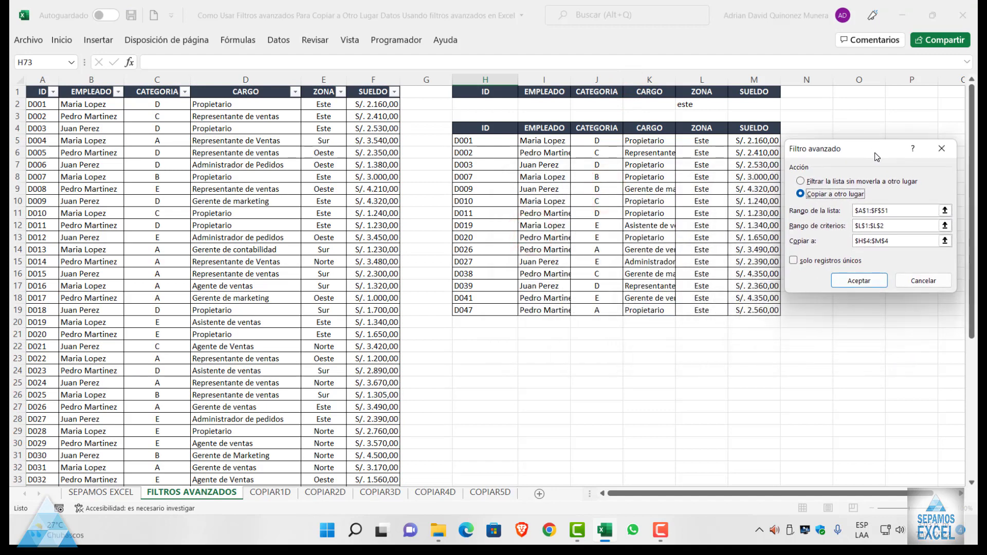